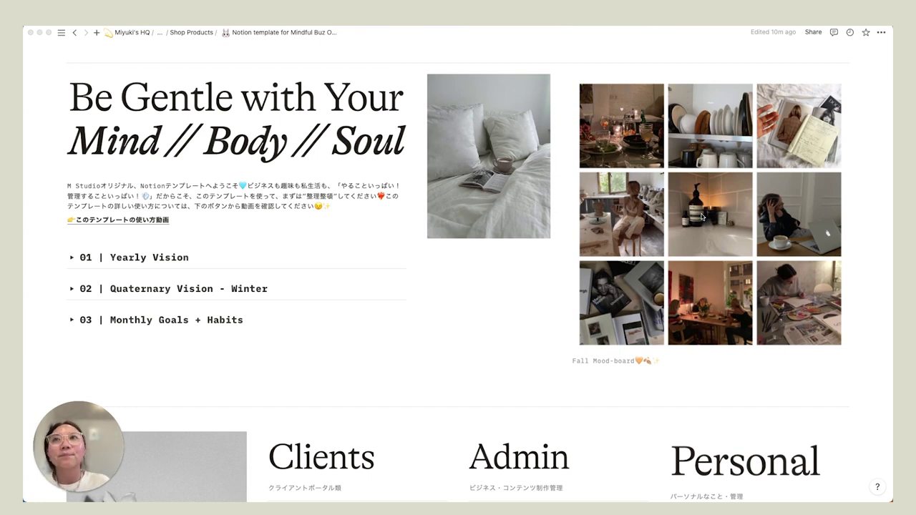
- Browse the dashboard's Yearly Vision, Quaternary Vision and Monthly Goals + Habits toggle sections
{"action": "scroll", "coordinate": [702, 216], "scroll_direction": "down", "scroll_amount": 1}
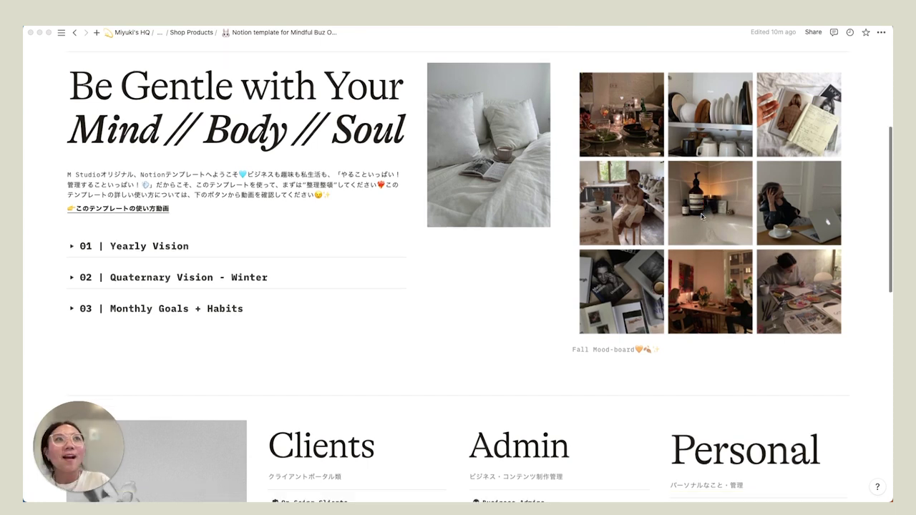
{"action": "left_click", "coordinate": [71, 247]}
{"action": "left_click", "coordinate": [72, 247]}
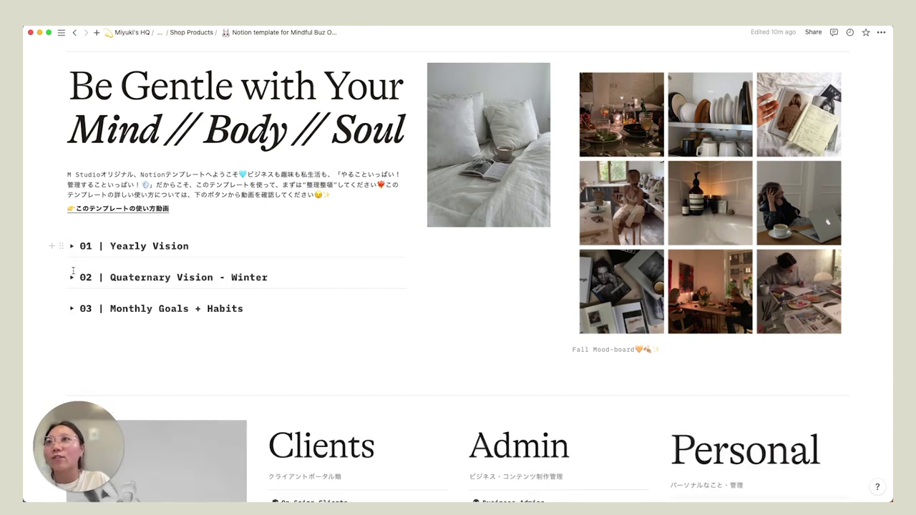
{"action": "left_click", "coordinate": [72, 277]}
{"action": "left_click", "coordinate": [71, 277]}
{"action": "left_click", "coordinate": [71, 309]}
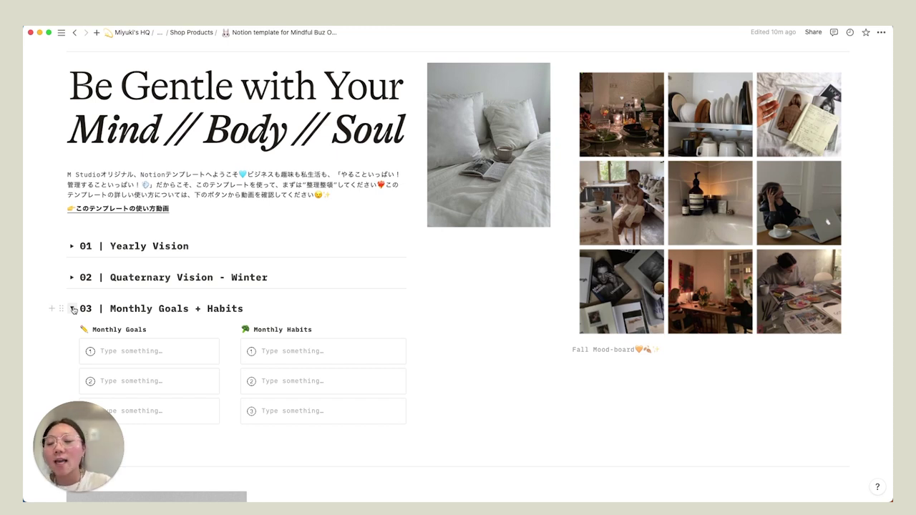
{"action": "scroll", "coordinate": [73, 308], "scroll_direction": "down", "scroll_amount": 1}
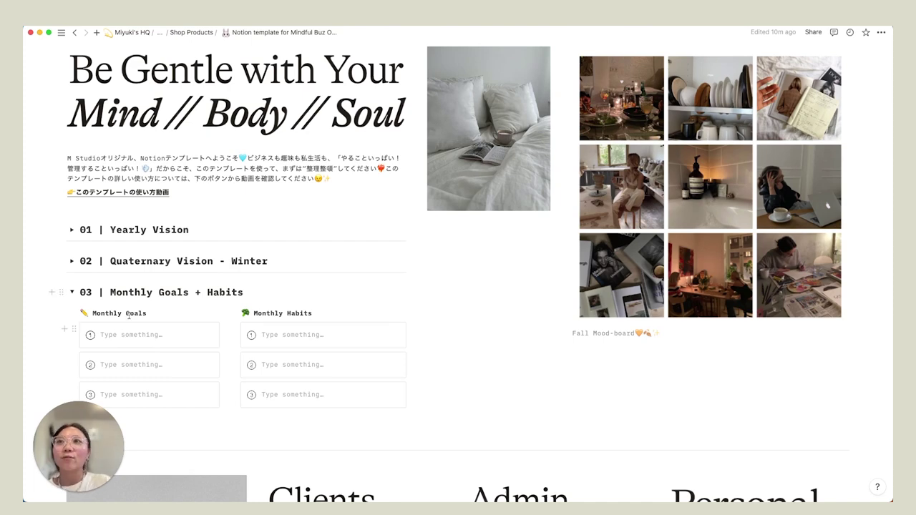
{"action": "scroll", "coordinate": [129, 316], "scroll_direction": "down", "scroll_amount": 2}
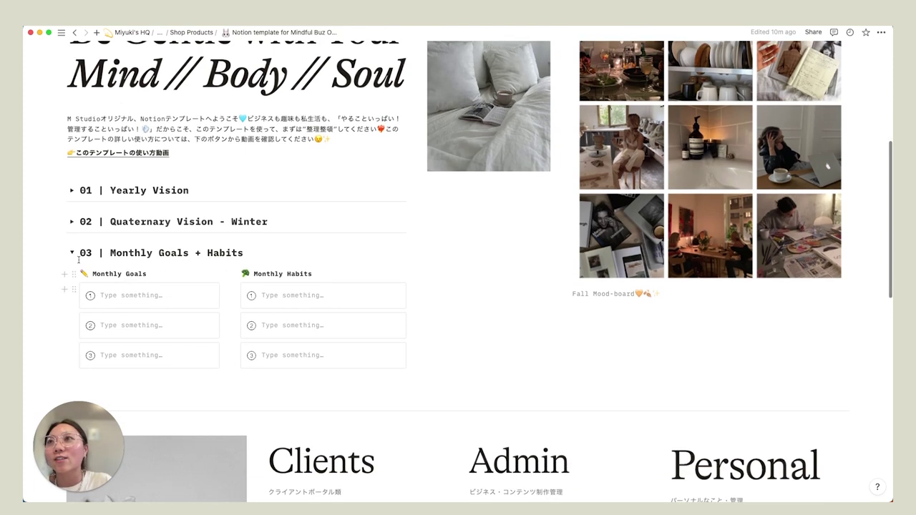
{"action": "left_click", "coordinate": [72, 253]}
{"action": "scroll", "coordinate": [377, 243], "scroll_direction": "down", "scroll_amount": 10}
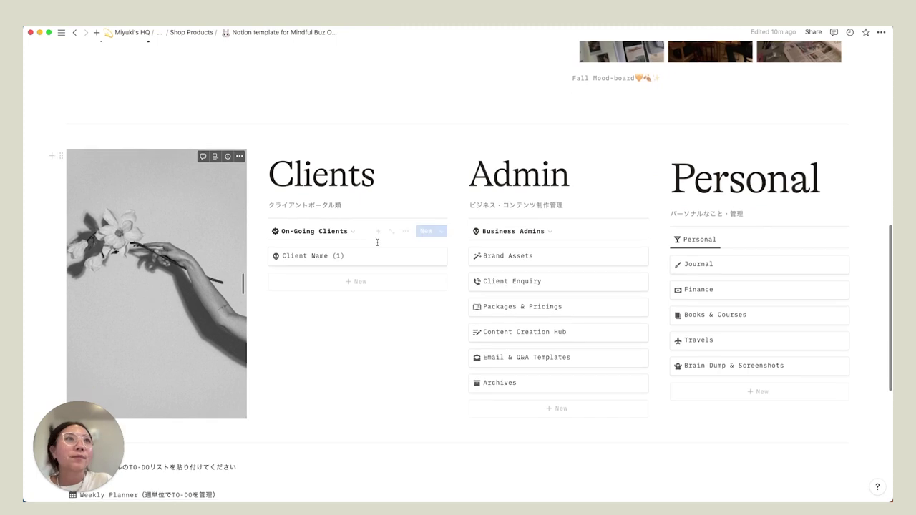
{"action": "scroll", "coordinate": [377, 244], "scroll_direction": "down", "scroll_amount": 1}
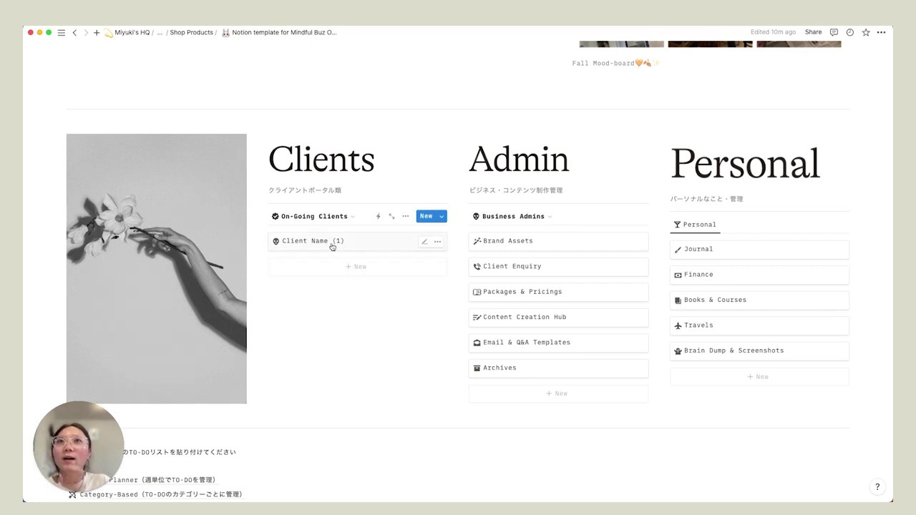
- Rename the Client Name (1) entry to the client's full name
{"action": "left_click", "coordinate": [325, 246]}
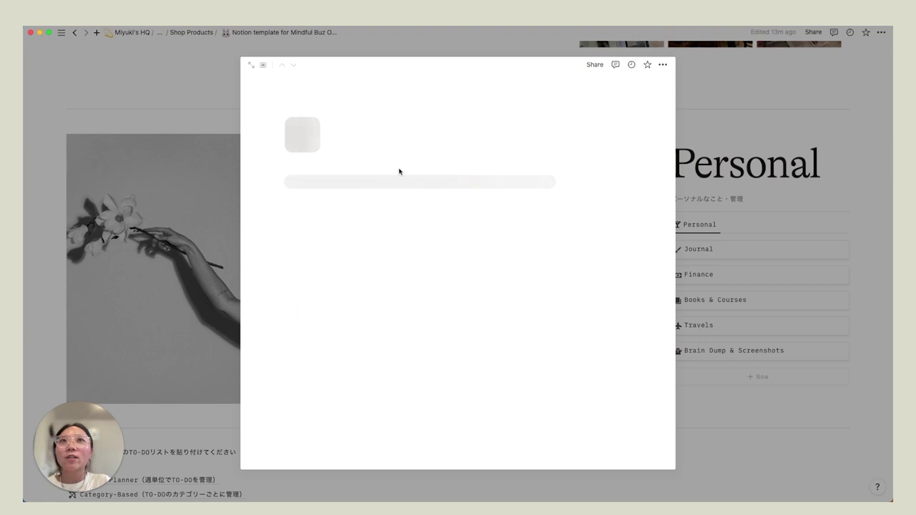
{"action": "key", "text": "alt+shift+Left"}
{"action": "key", "text": "alt+shift+Left"}
{"action": "key", "text": "alt+shift+Left"}
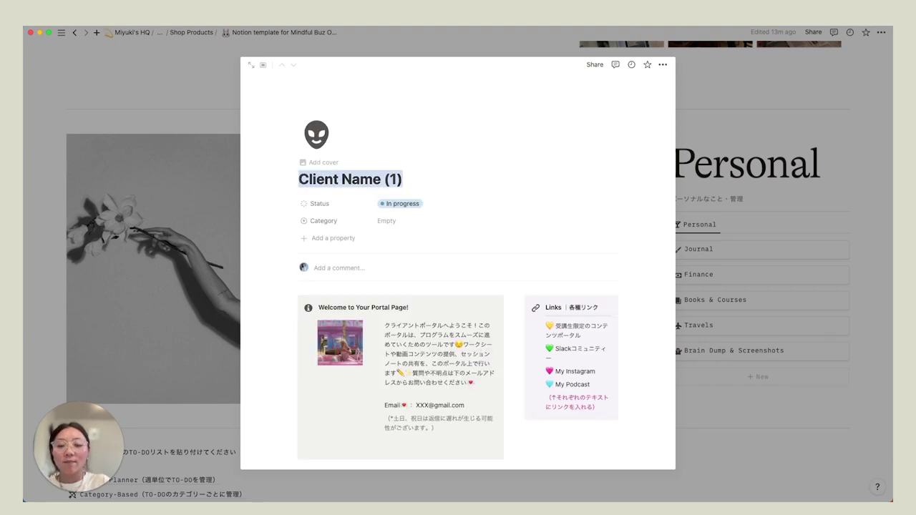
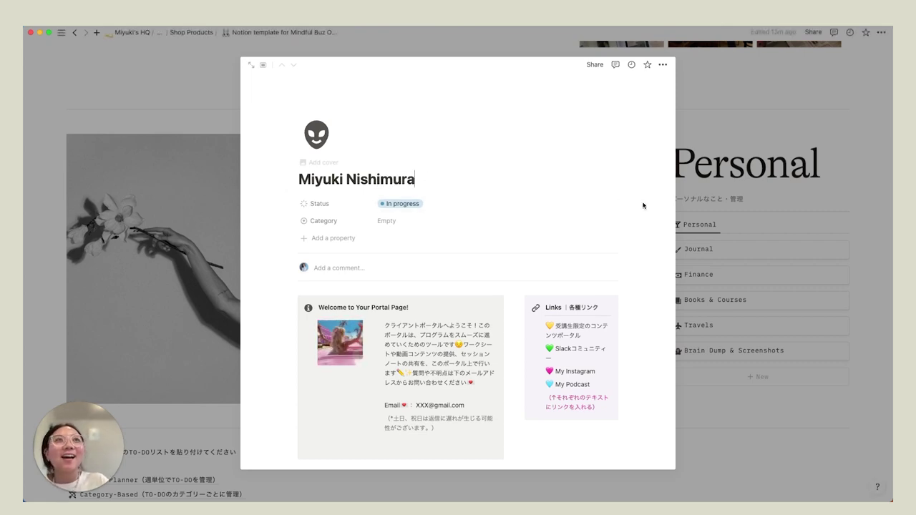
{"action": "left_click", "coordinate": [708, 204]}
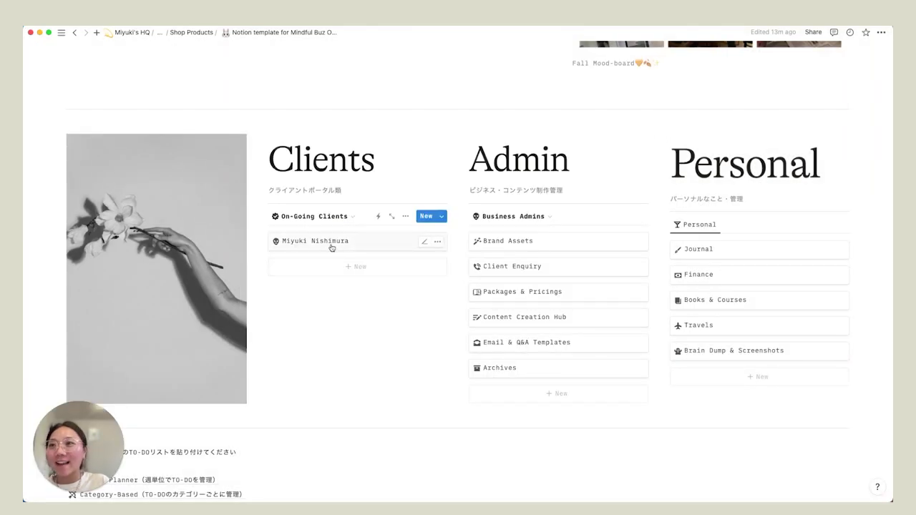
- Add a 'New Project Client Name' client entry, then open the renamed client as a full page
{"action": "left_click", "coordinate": [345, 267]}
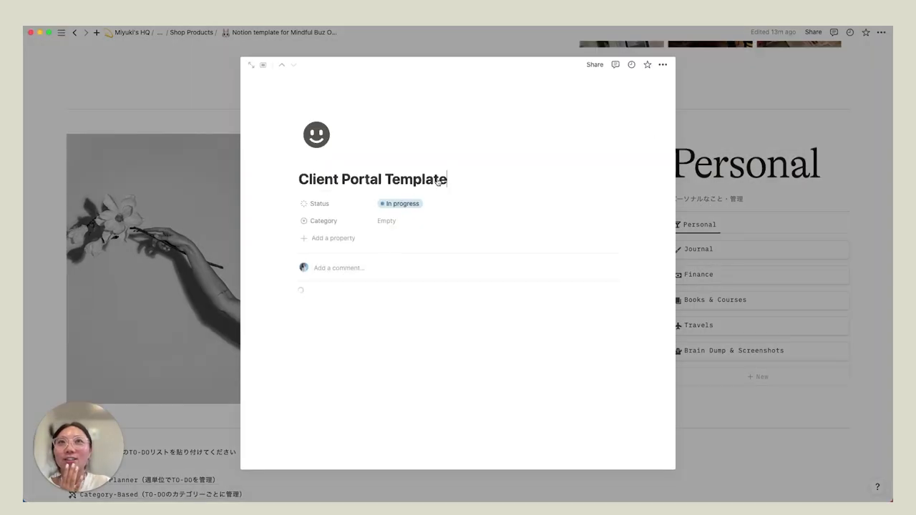
{"action": "left_click_drag", "start_coordinate": [450, 179], "coordinate": [289, 177]}
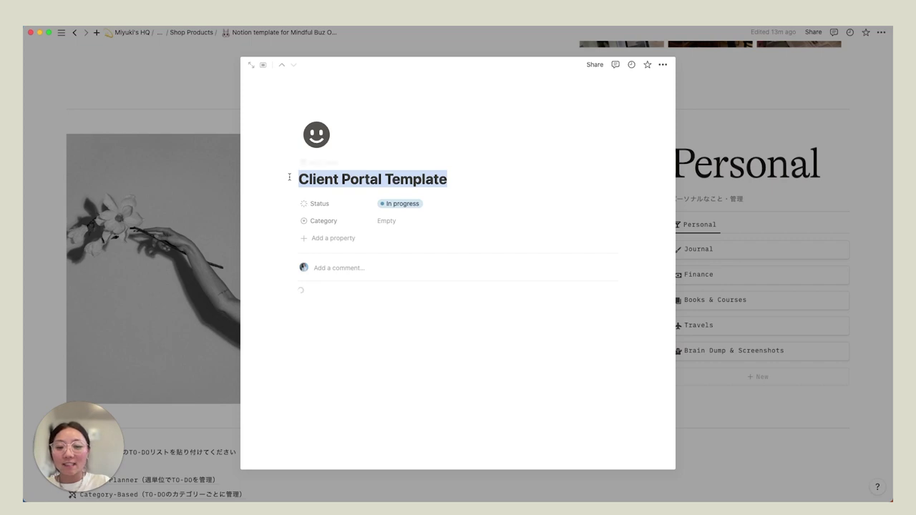
{"action": "type", "text": "New Project "}
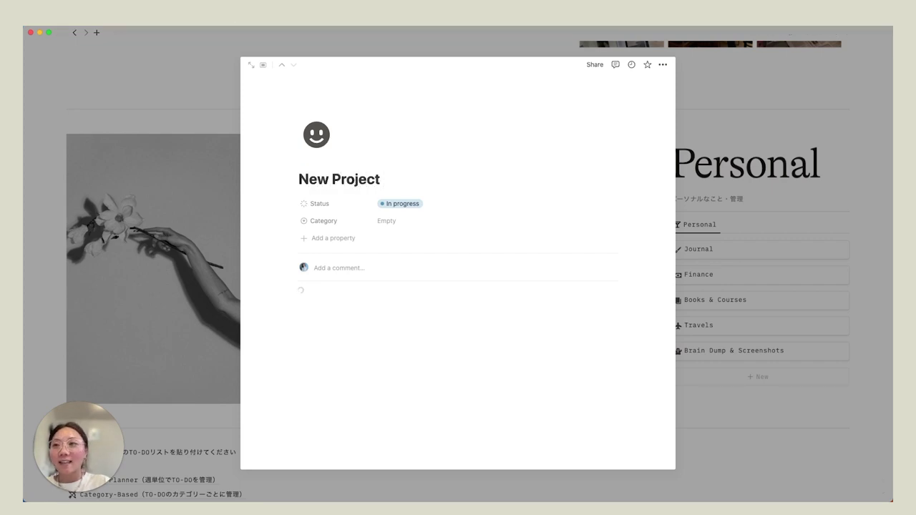
{"action": "type", "text": "Client Name"}
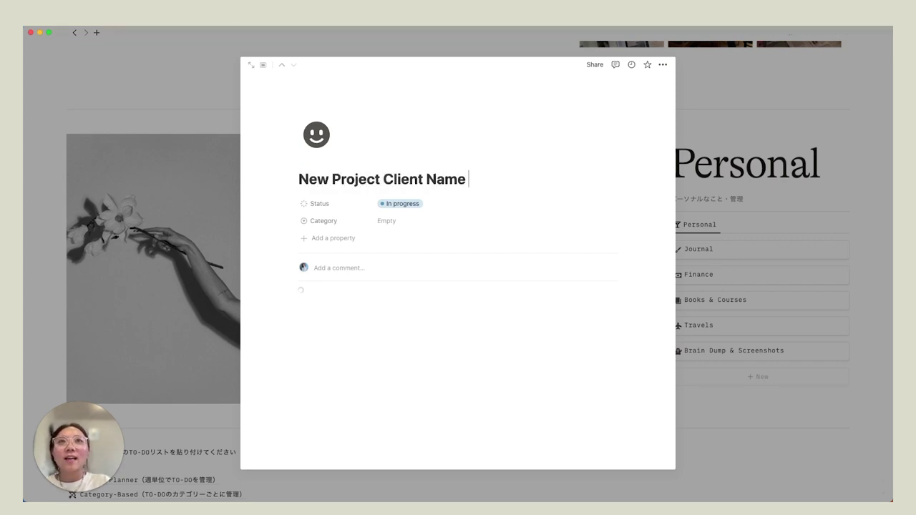
{"action": "key", "text": "Escape"}
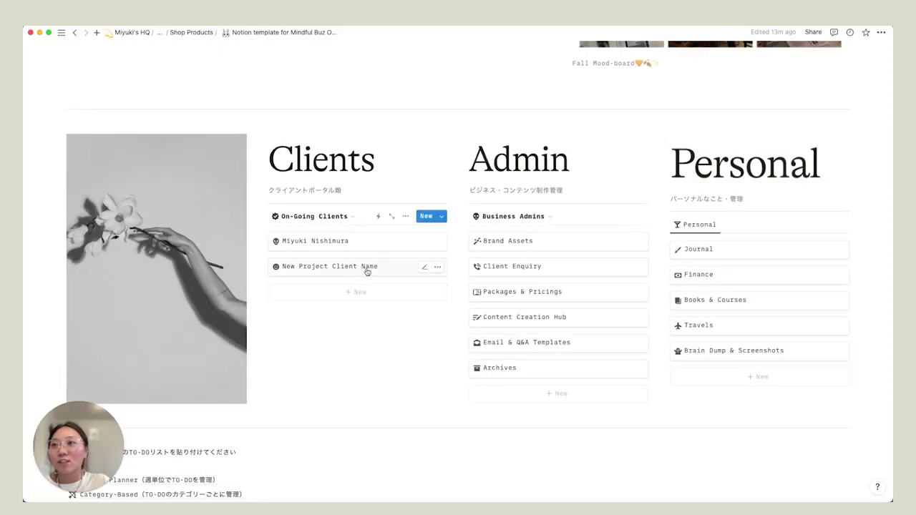
{"action": "left_click", "coordinate": [342, 249]}
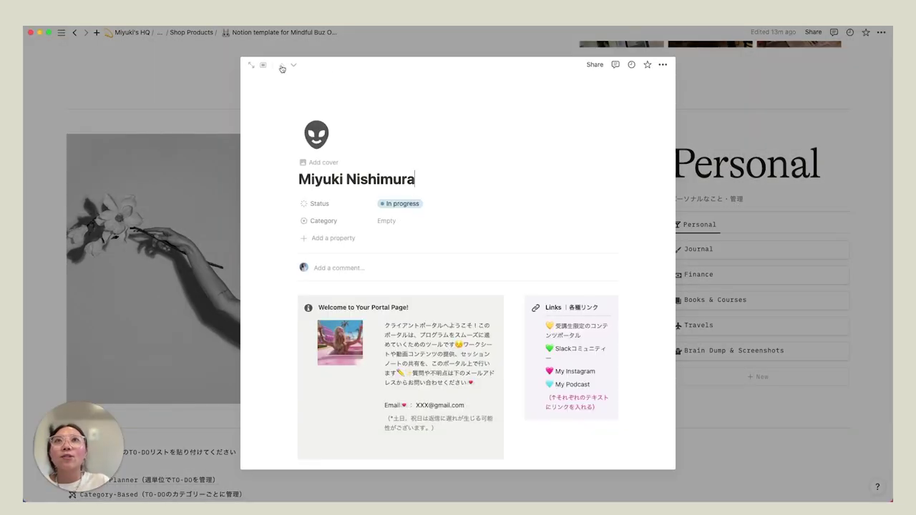
{"action": "left_click", "coordinate": [253, 66]}
{"action": "scroll", "coordinate": [301, 283], "scroll_direction": "down", "scroll_amount": 5}
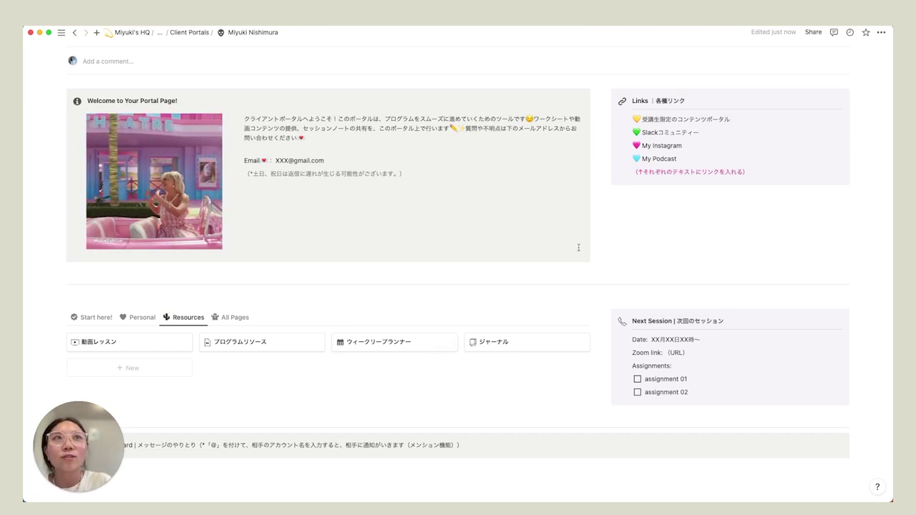
{"action": "scroll", "coordinate": [509, 322], "scroll_direction": "up", "scroll_amount": 1}
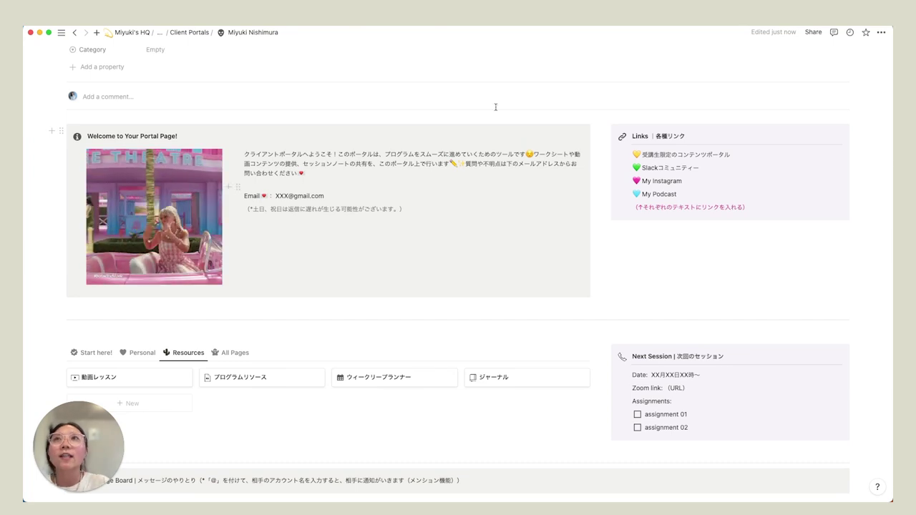
- Return through the breadcrumb to the template dashboard and scroll to the Clients list
{"action": "left_click", "coordinate": [160, 32]}
{"action": "left_click", "coordinate": [174, 85]}
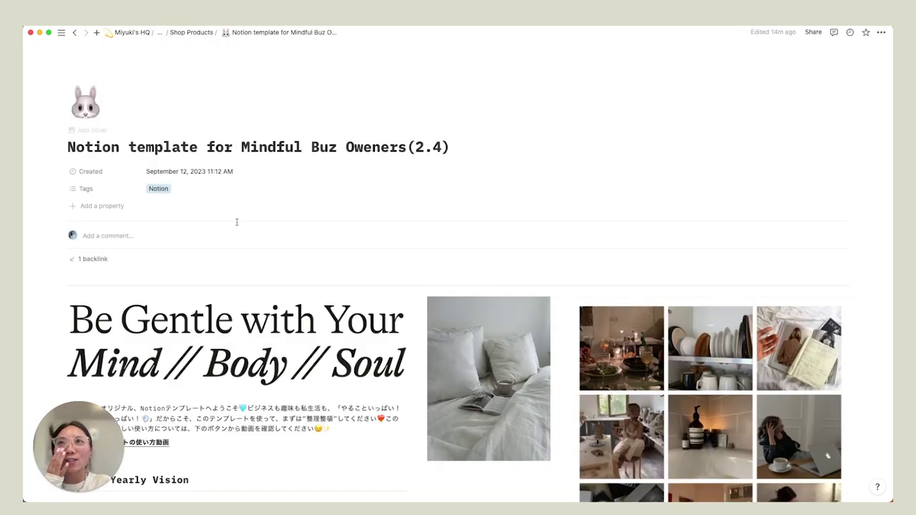
{"action": "scroll", "coordinate": [237, 222], "scroll_direction": "down", "scroll_amount": 3}
{"action": "scroll", "coordinate": [237, 221], "scroll_direction": "down", "scroll_amount": 5}
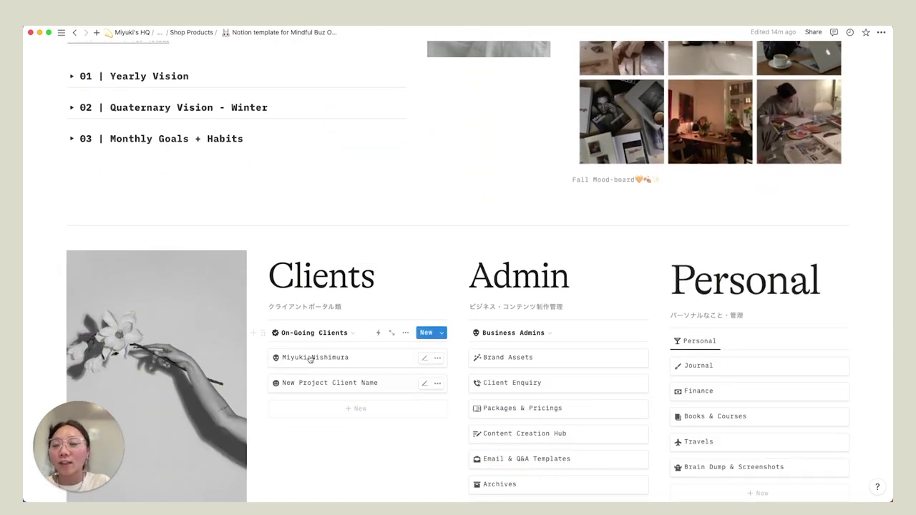
{"action": "scroll", "coordinate": [324, 352], "scroll_direction": "down", "scroll_amount": 1}
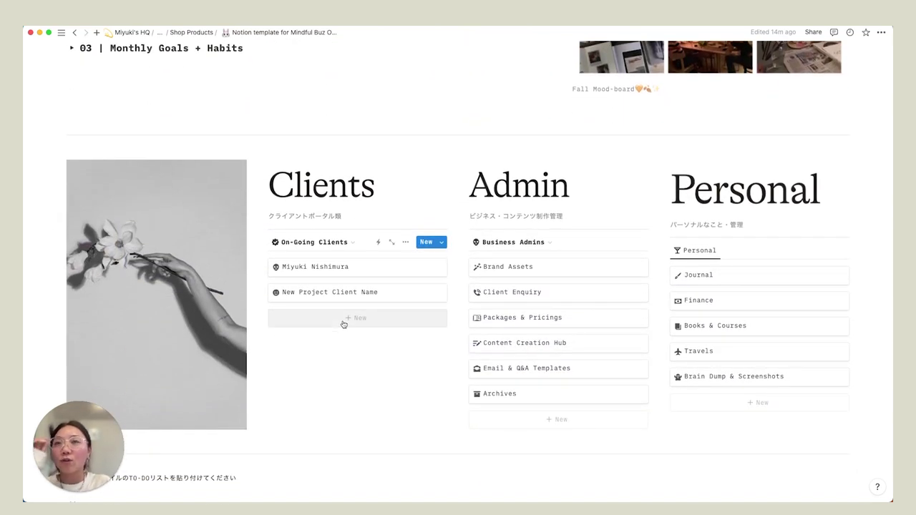
- Change the renamed client's Status from In progress to Done
{"action": "left_click", "coordinate": [340, 267]}
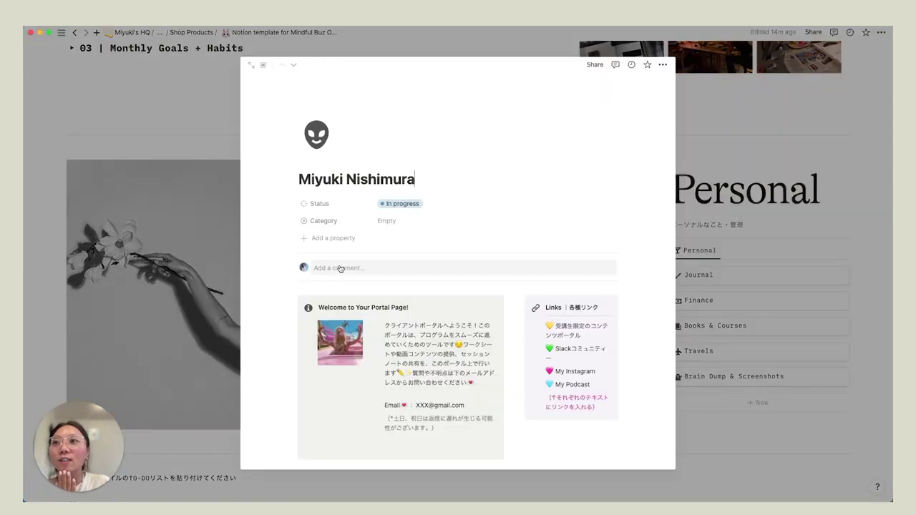
{"action": "left_click", "coordinate": [413, 206]}
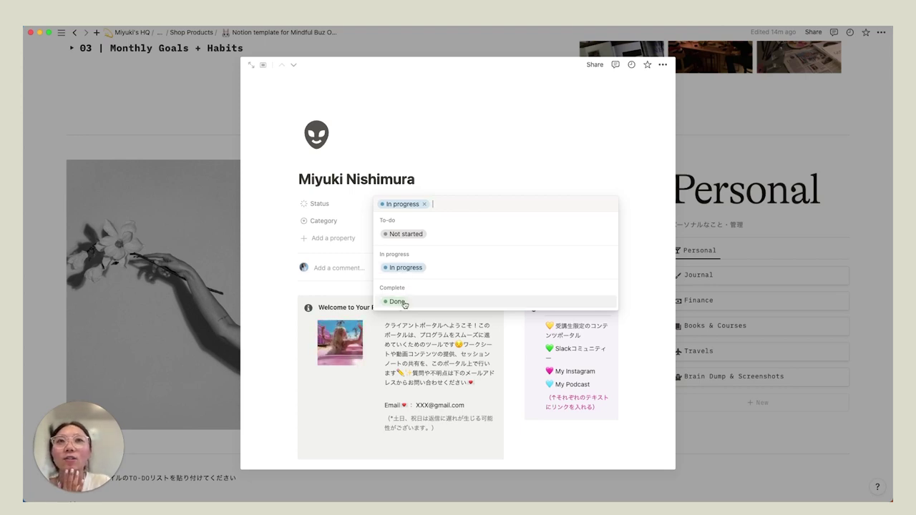
{"action": "left_click", "coordinate": [398, 301]}
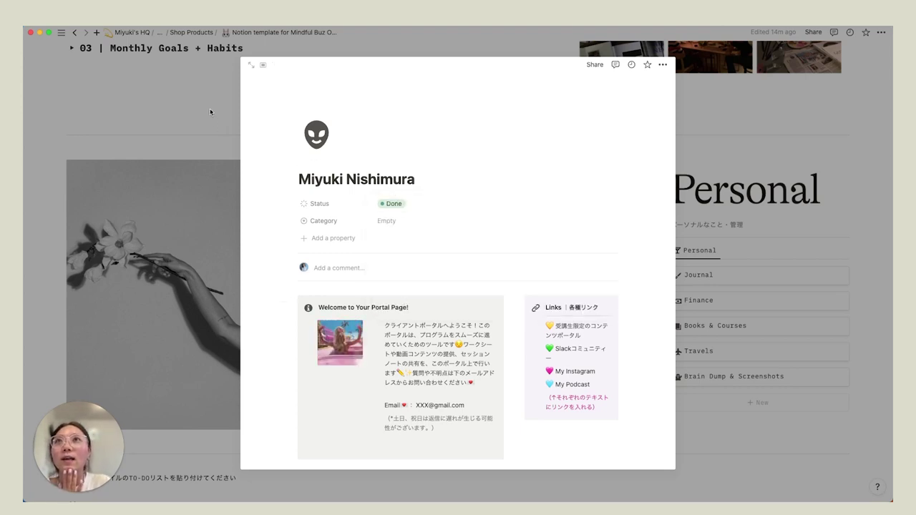
{"action": "key", "text": "Escape"}
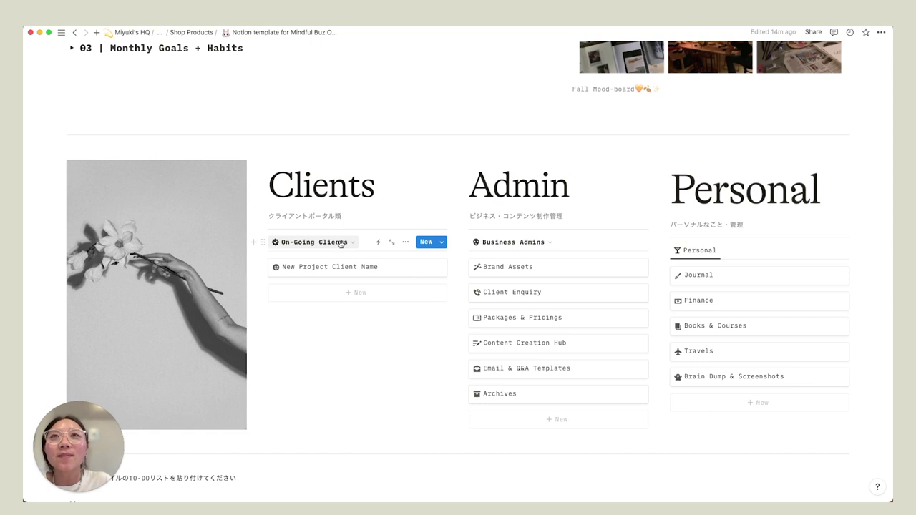
- Check the Past Clients view of Clients, then return to On-Going Clients
{"action": "left_click", "coordinate": [337, 244]}
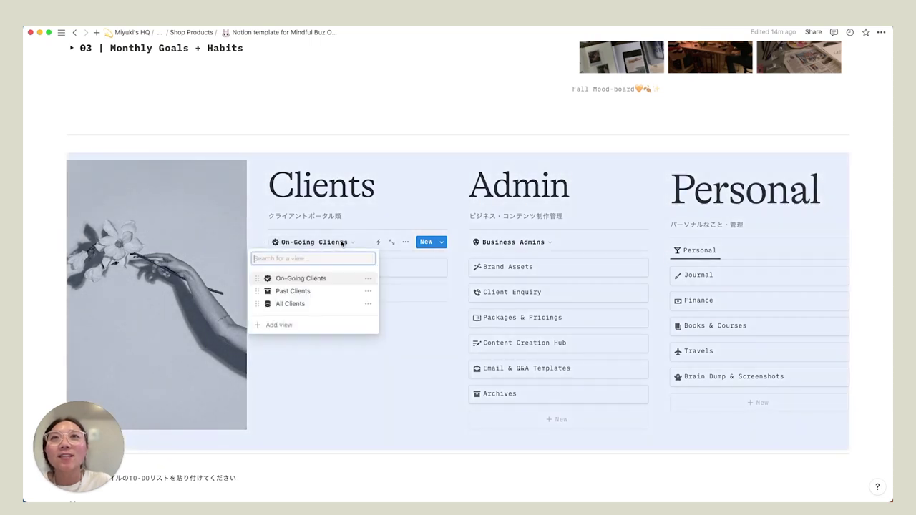
{"action": "left_click", "coordinate": [305, 292]}
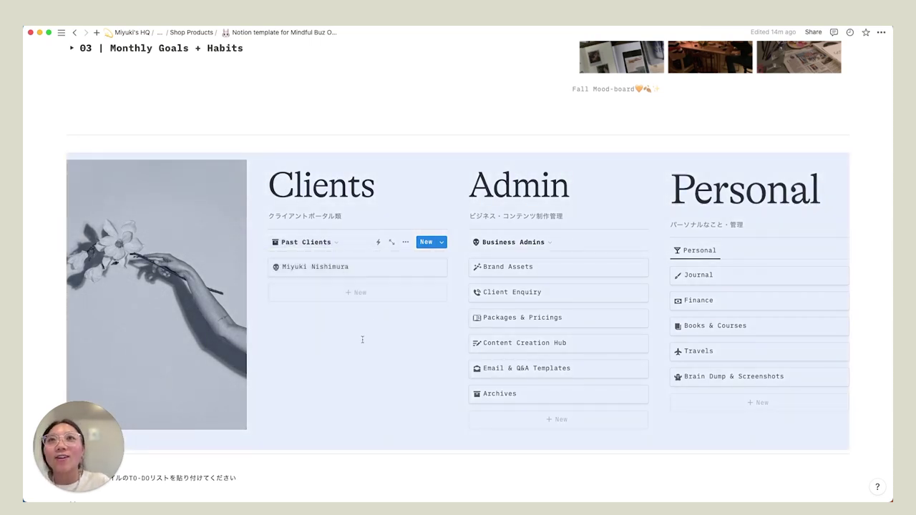
{"action": "left_click", "coordinate": [362, 339]}
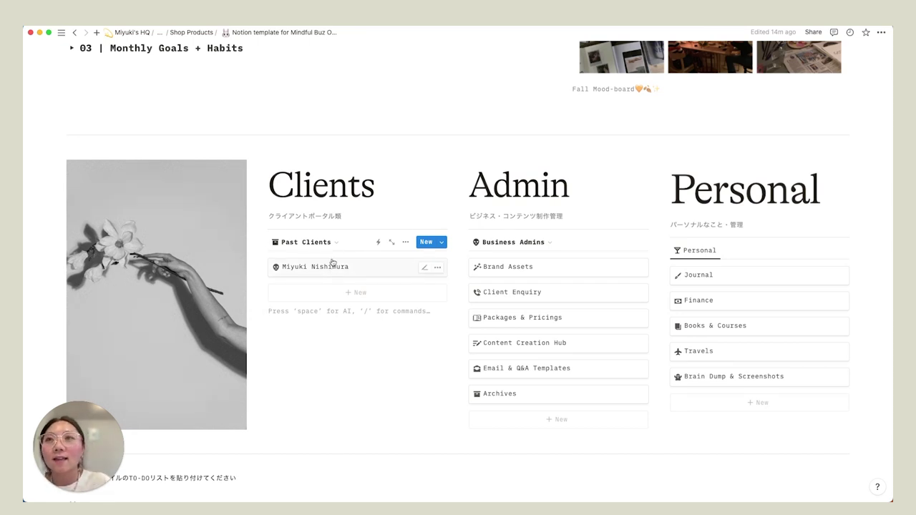
{"action": "left_click", "coordinate": [329, 242]}
{"action": "left_click", "coordinate": [315, 278]}
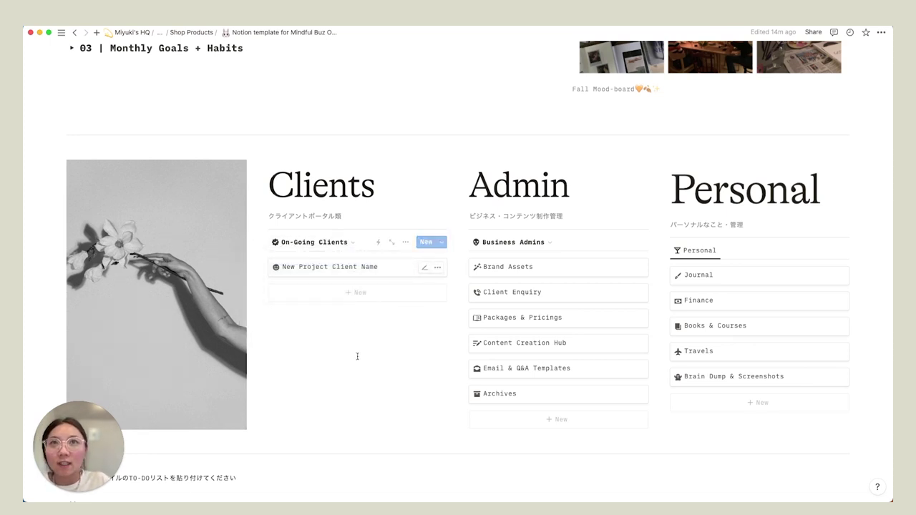
- Look at Past Clients again, then settle on the All Clients view
{"action": "left_click", "coordinate": [311, 242]}
{"action": "left_click", "coordinate": [304, 292]}
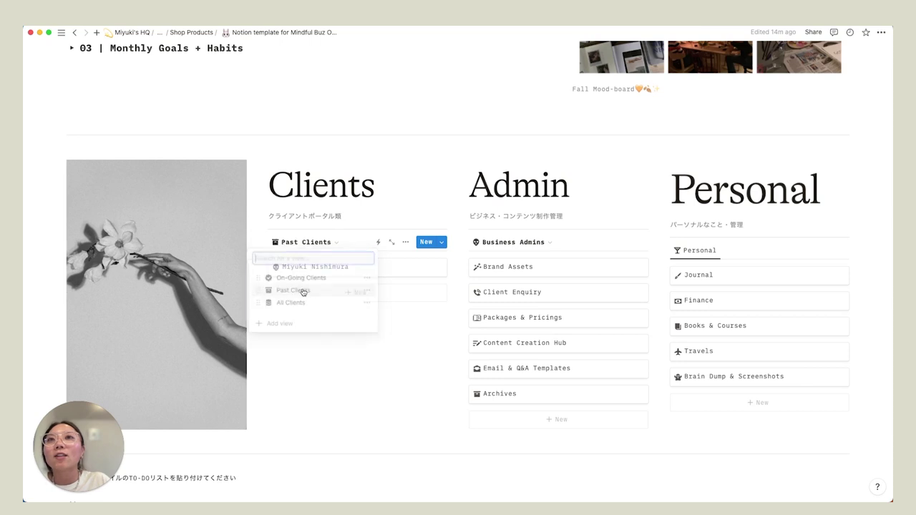
{"action": "left_click", "coordinate": [315, 244]}
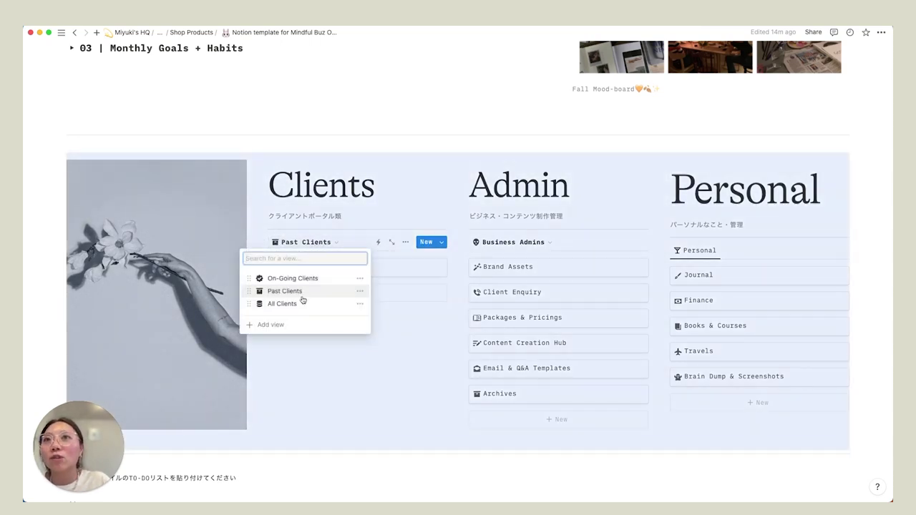
{"action": "left_click", "coordinate": [298, 306]}
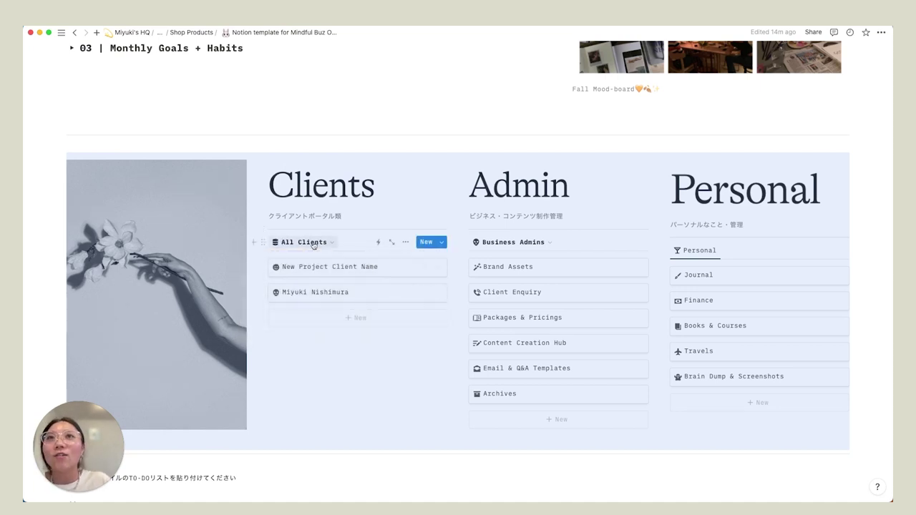
{"action": "left_click", "coordinate": [322, 355]}
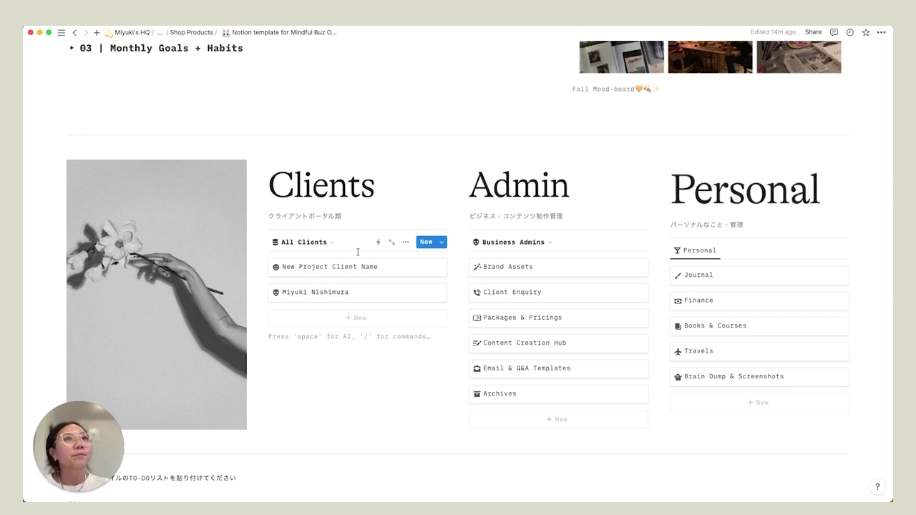
- Expand the Client Enquiry preview to full page and scroll to its Enquiry table
{"action": "scroll", "coordinate": [528, 260], "scroll_direction": "down", "scroll_amount": 1}
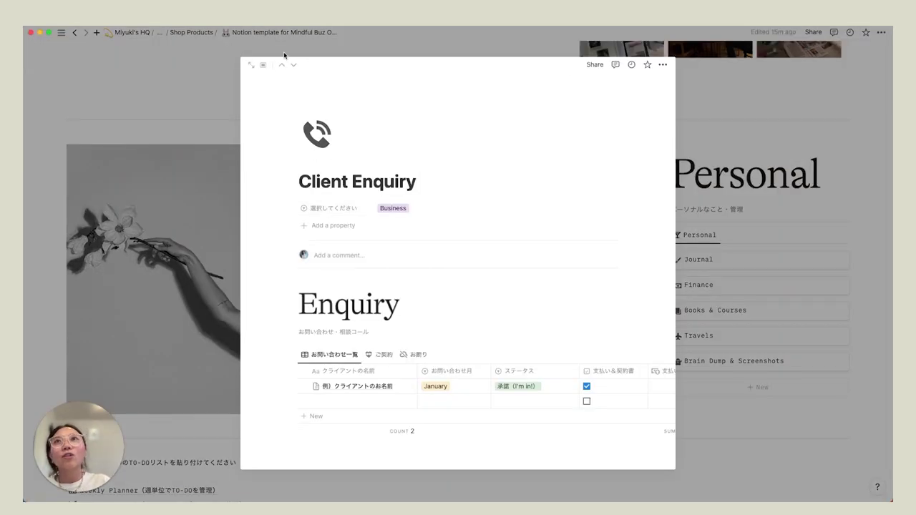
{"action": "left_click", "coordinate": [252, 66]}
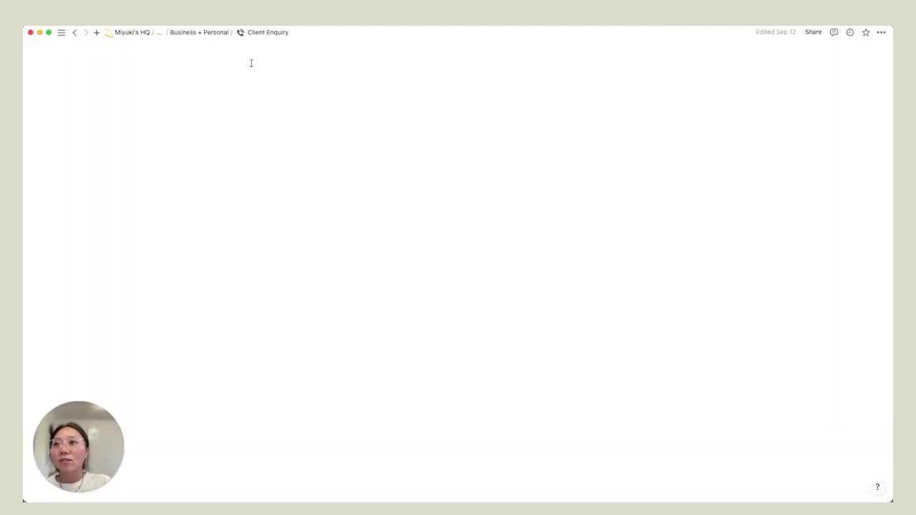
{"action": "scroll", "coordinate": [242, 201], "scroll_direction": "down", "scroll_amount": 3}
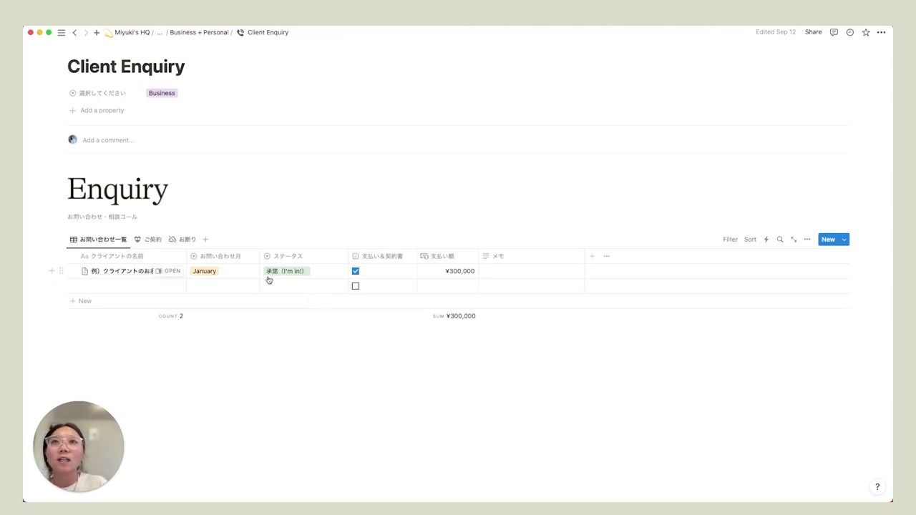
- Add a new Enquiry row titled with the client's full name
{"action": "left_click", "coordinate": [86, 304]}
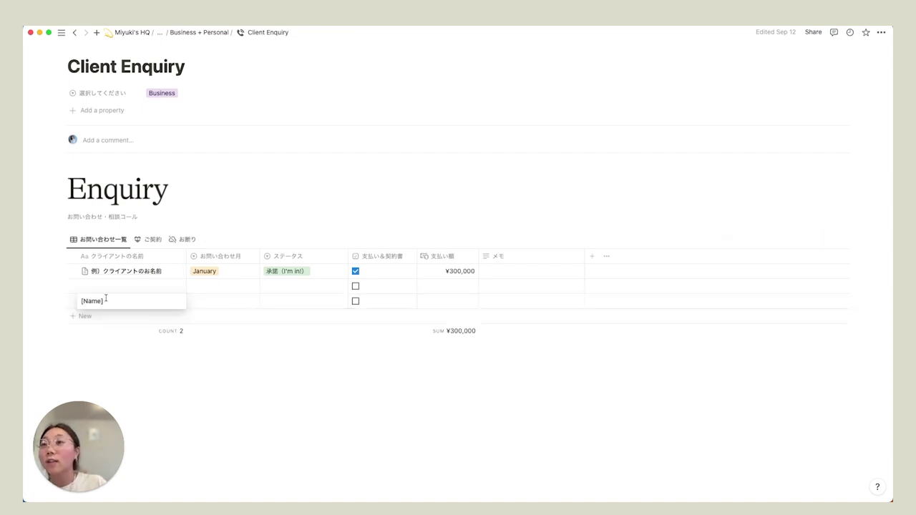
{"action": "key", "text": "super+a"}
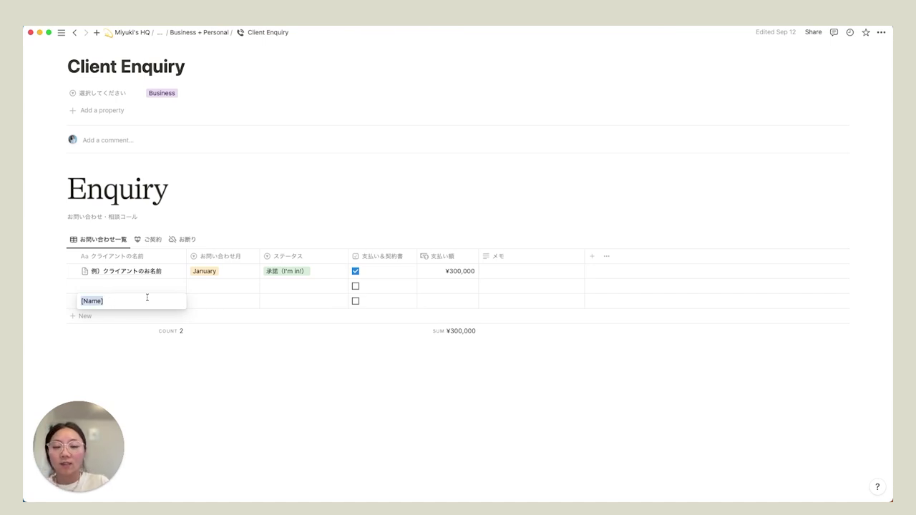
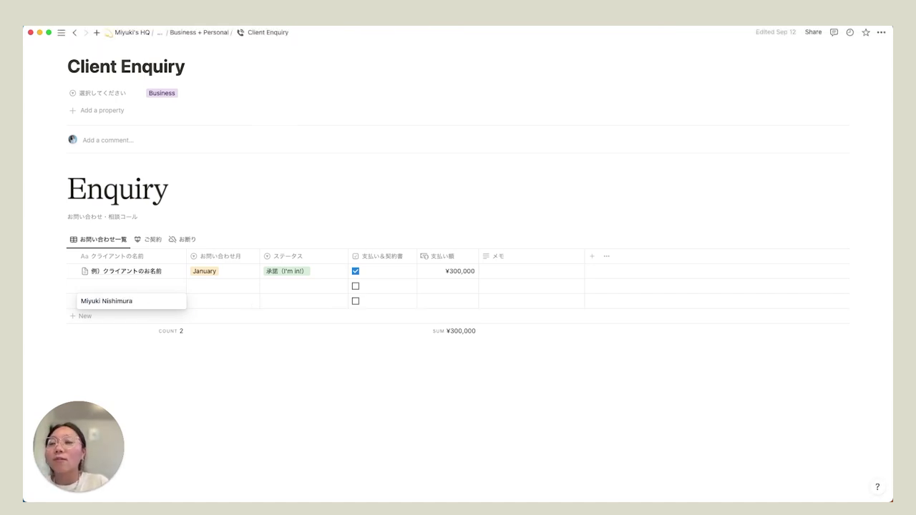
{"action": "key", "text": "Escape"}
- Set the row's month to September, status to 承諾 (I'm in!), and tick payment and contract
{"action": "left_click", "coordinate": [222, 301]}
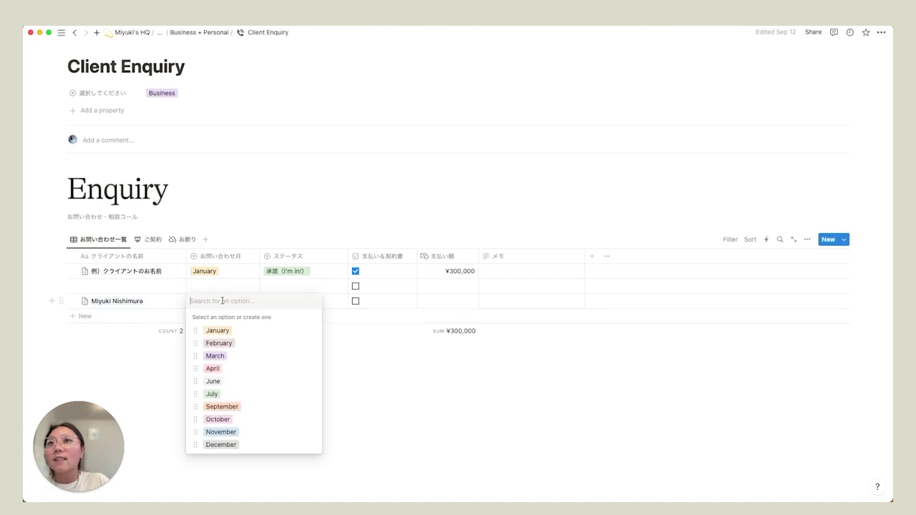
{"action": "left_click", "coordinate": [219, 402]}
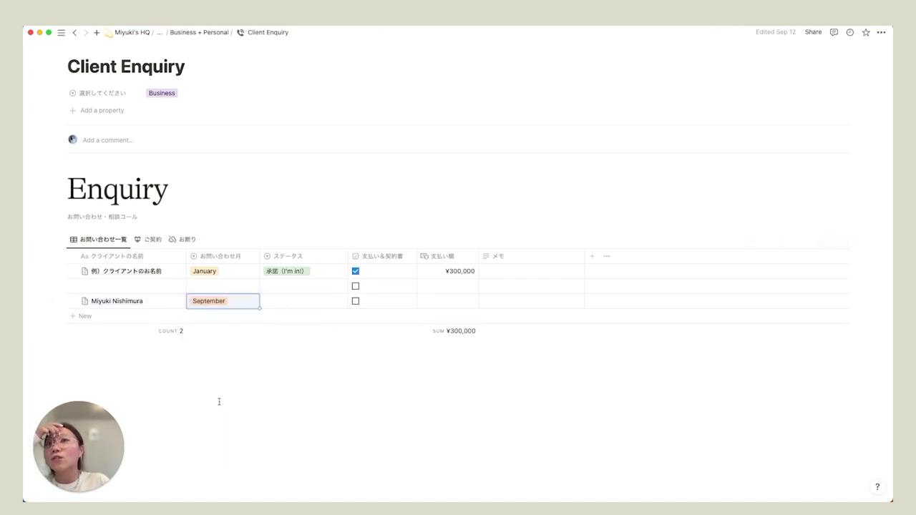
{"action": "left_click", "coordinate": [302, 301]}
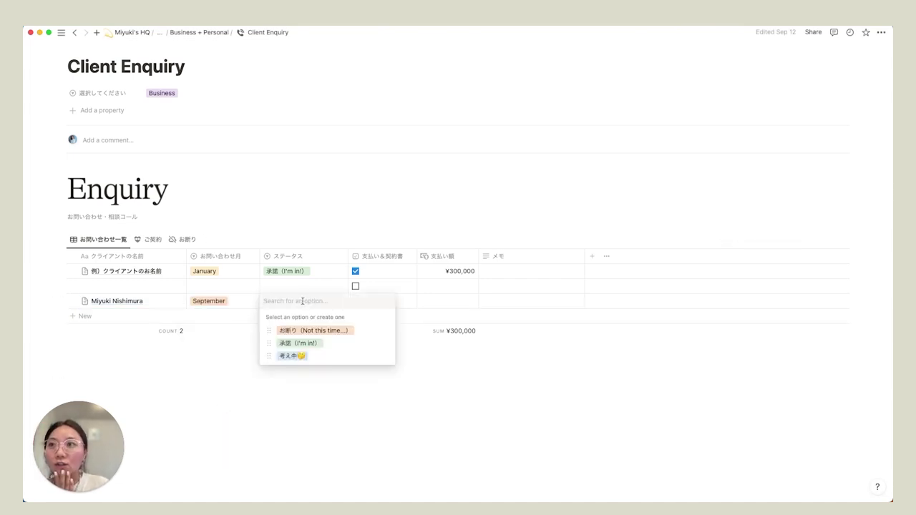
{"action": "left_click", "coordinate": [294, 356]}
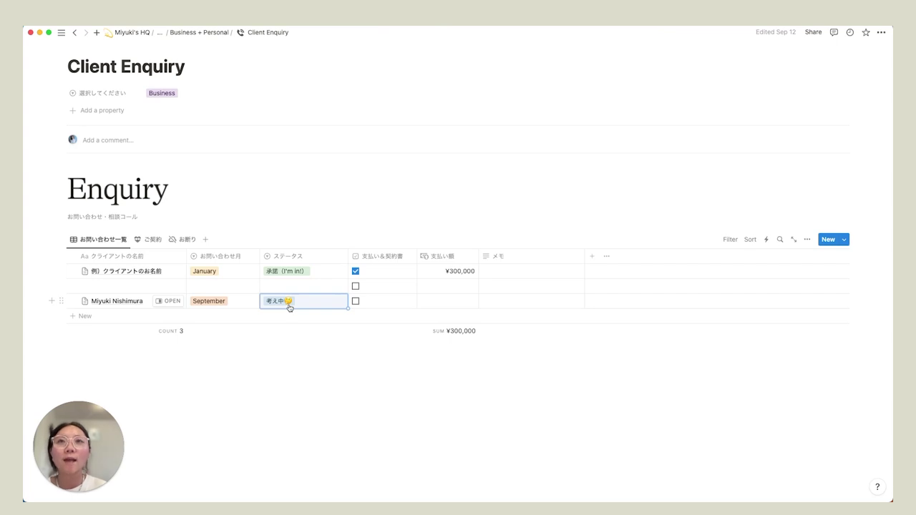
{"action": "left_click", "coordinate": [289, 302]}
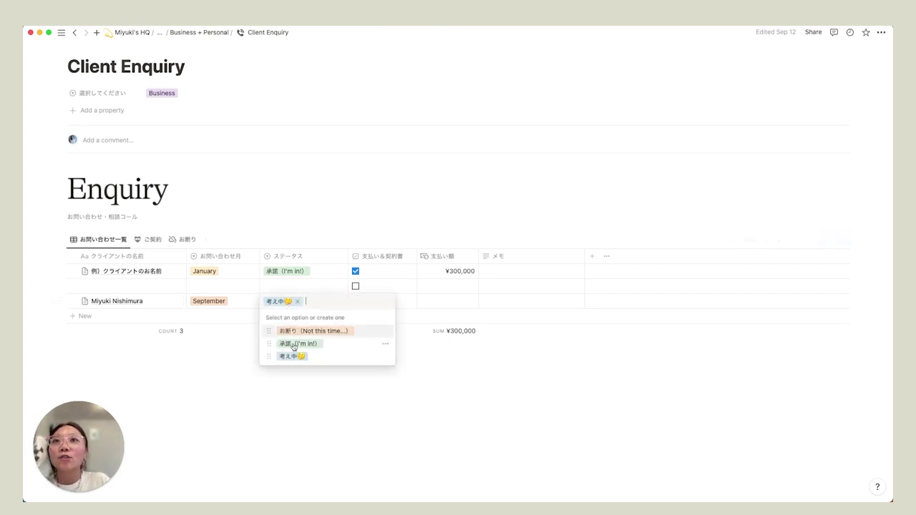
{"action": "left_click", "coordinate": [297, 343]}
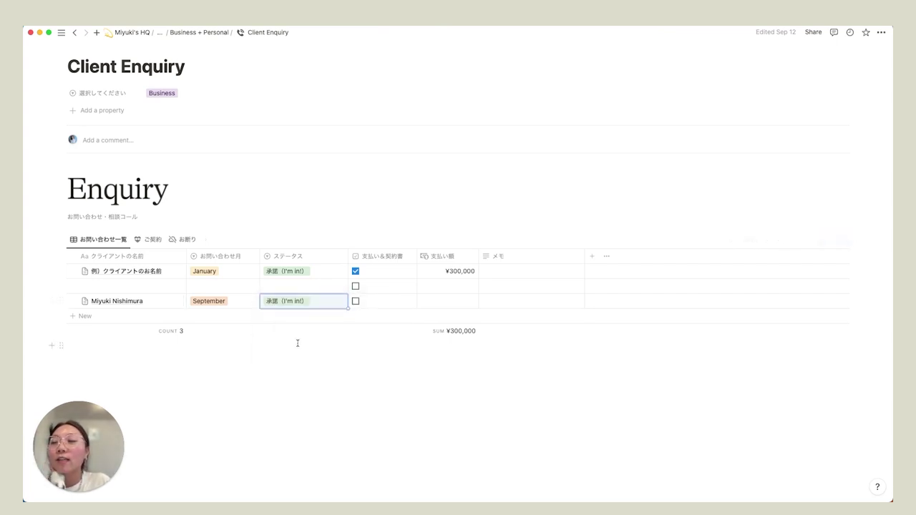
{"action": "left_click", "coordinate": [356, 302]}
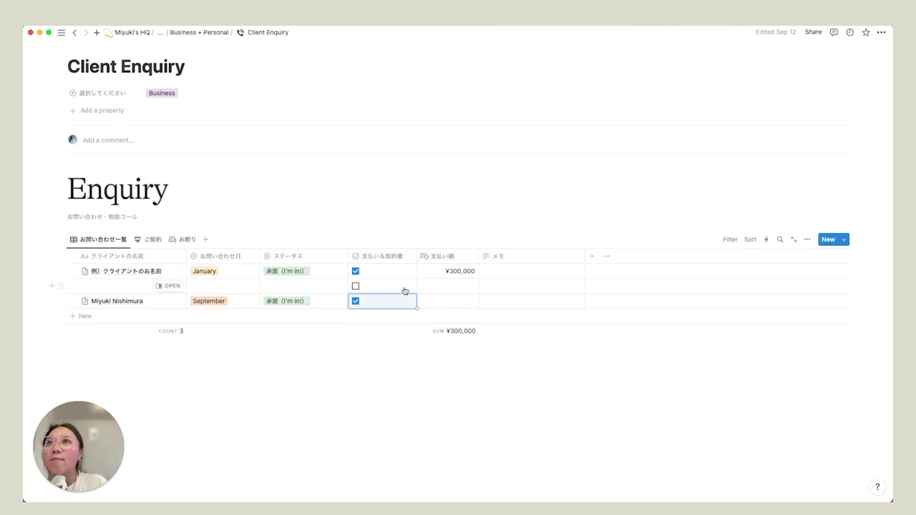
- Check the ご契約 and お断り views, then return to the お問い合わせ一覧 view
{"action": "left_click", "coordinate": [152, 240]}
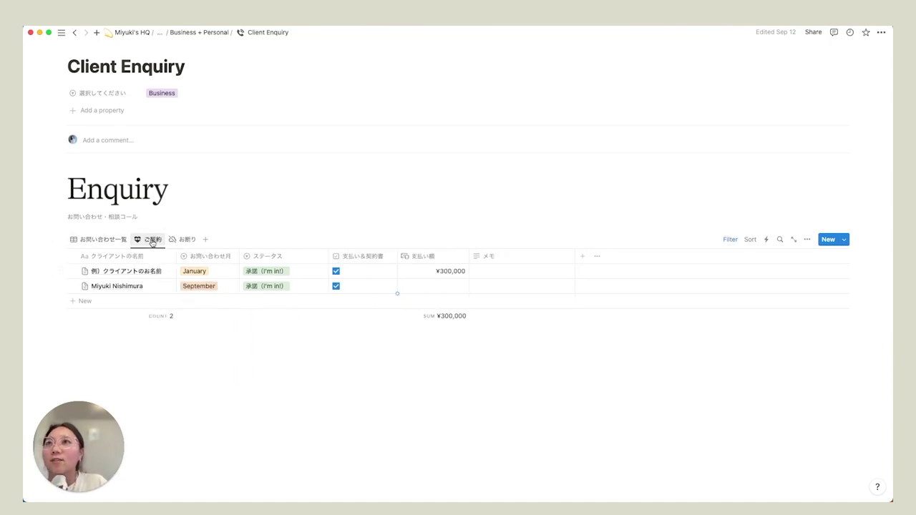
{"action": "left_click", "coordinate": [182, 241]}
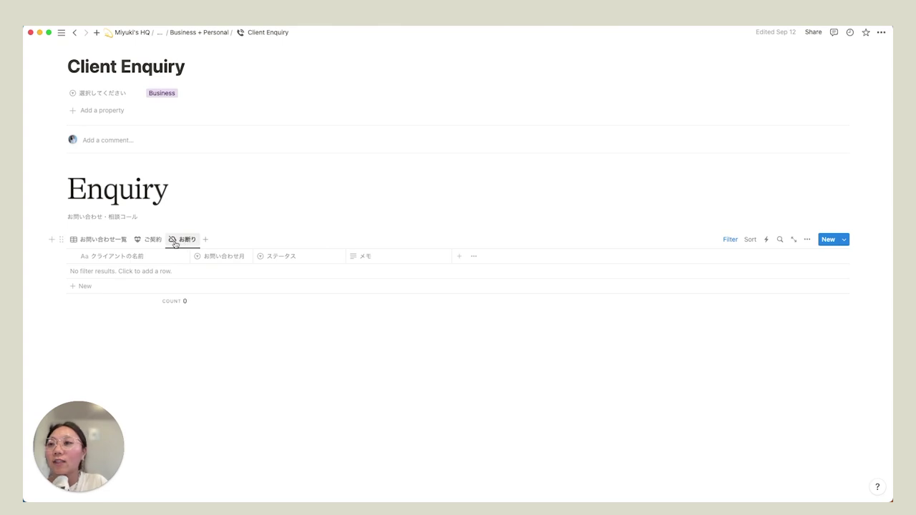
{"action": "left_click", "coordinate": [151, 240]}
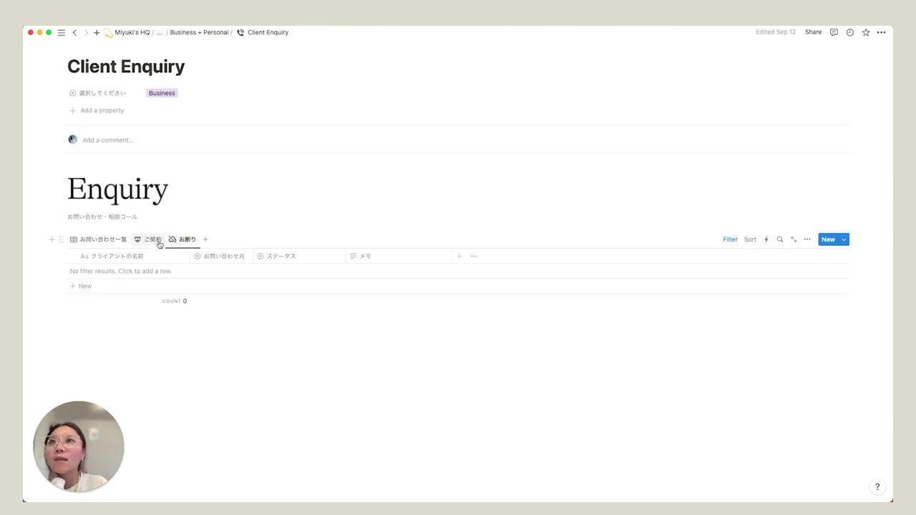
{"action": "left_click", "coordinate": [111, 239]}
{"action": "left_click", "coordinate": [159, 32]}
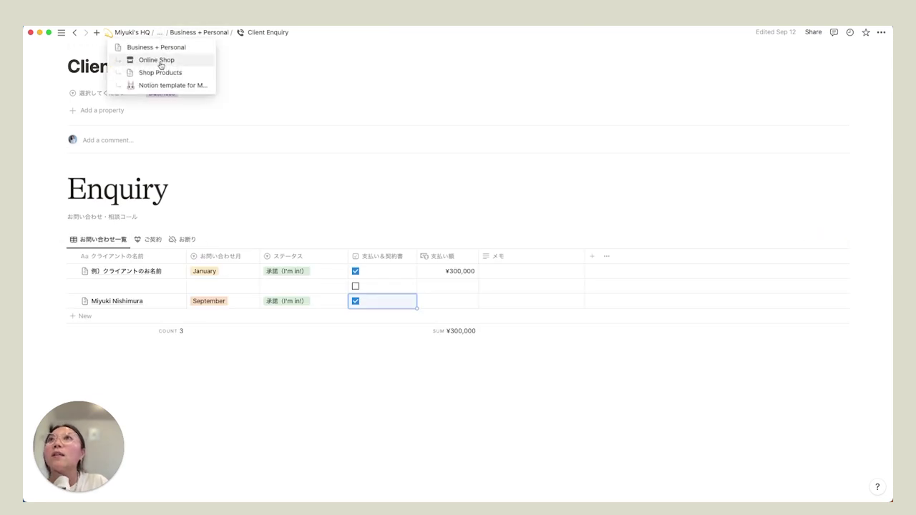
- Return to the template dashboard and open Packages & Pricings as a full page
{"action": "left_click", "coordinate": [157, 86]}
{"action": "scroll", "coordinate": [447, 303], "scroll_direction": "down", "scroll_amount": 5}
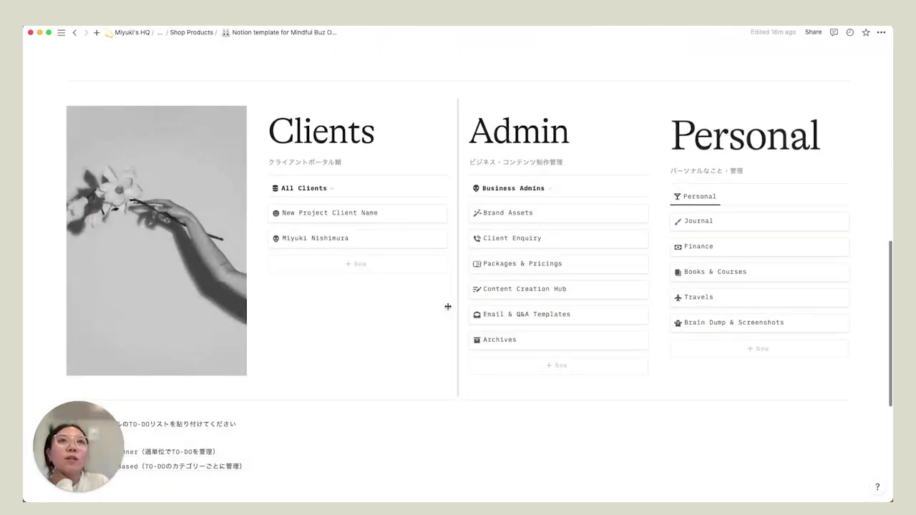
{"action": "left_click", "coordinate": [524, 264]}
{"action": "left_click", "coordinate": [250, 68]}
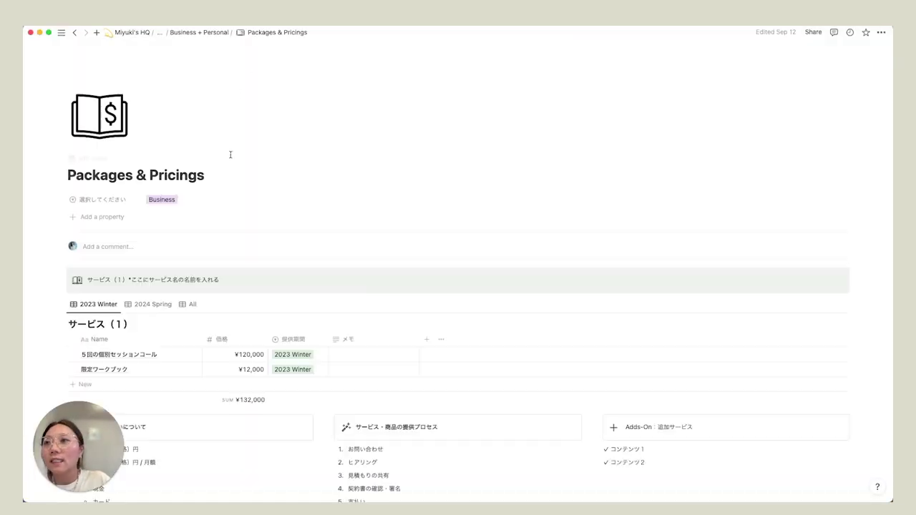
- Scroll through Packages & Pricings to review its サービス（1） table of 2023 Winter items
{"action": "scroll", "coordinate": [246, 274], "scroll_direction": "down", "scroll_amount": 3}
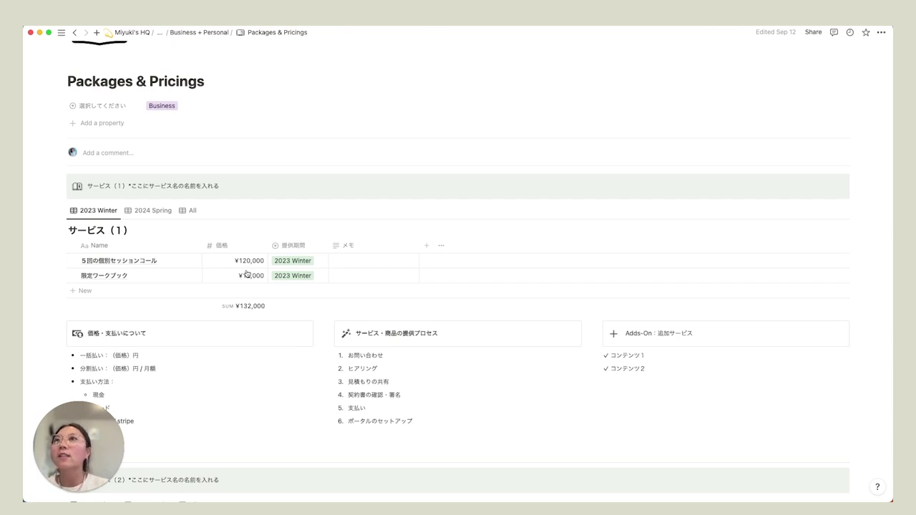
{"action": "scroll", "coordinate": [245, 274], "scroll_direction": "down", "scroll_amount": 5}
{"action": "scroll", "coordinate": [198, 245], "scroll_direction": "down", "scroll_amount": 5}
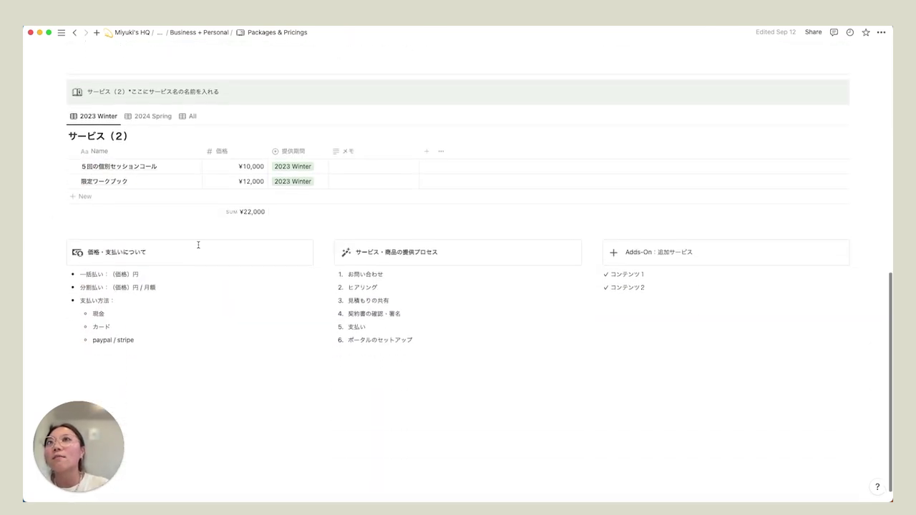
{"action": "scroll", "coordinate": [421, 345], "scroll_direction": "down", "scroll_amount": 1}
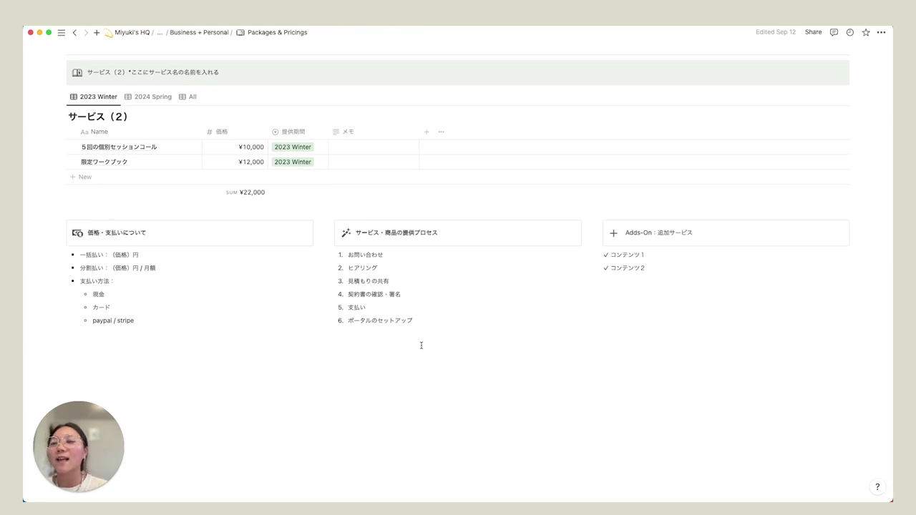
{"action": "scroll", "coordinate": [409, 323], "scroll_direction": "up", "scroll_amount": 10}
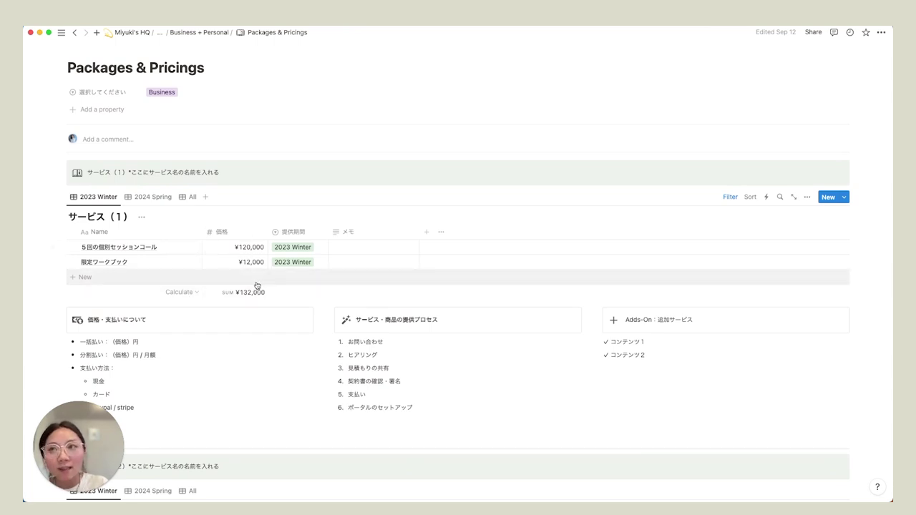
{"action": "scroll", "coordinate": [259, 290], "scroll_direction": "down", "scroll_amount": 2}
{"action": "scroll", "coordinate": [260, 291], "scroll_direction": "down", "scroll_amount": 1}
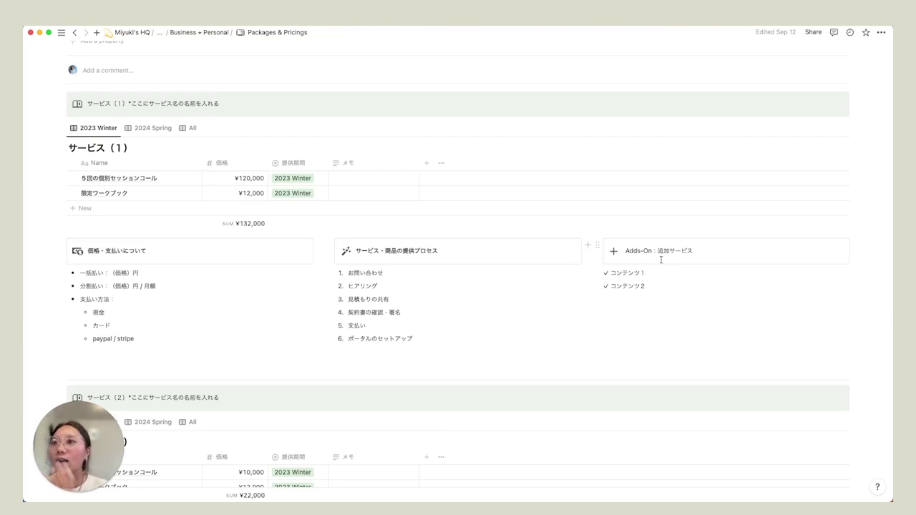
{"action": "scroll", "coordinate": [401, 208], "scroll_direction": "up", "scroll_amount": 2}
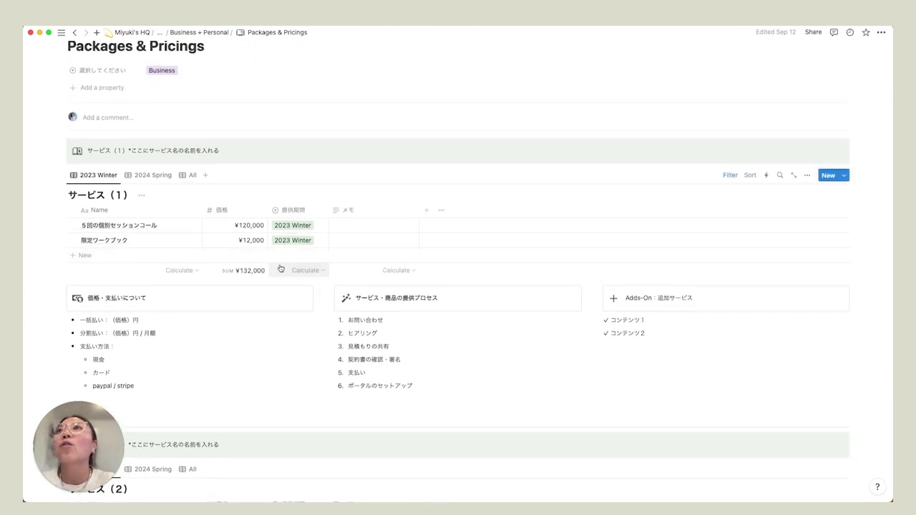
- Go back through the breadcrumb to the template dashboard page
{"action": "left_click", "coordinate": [158, 32]}
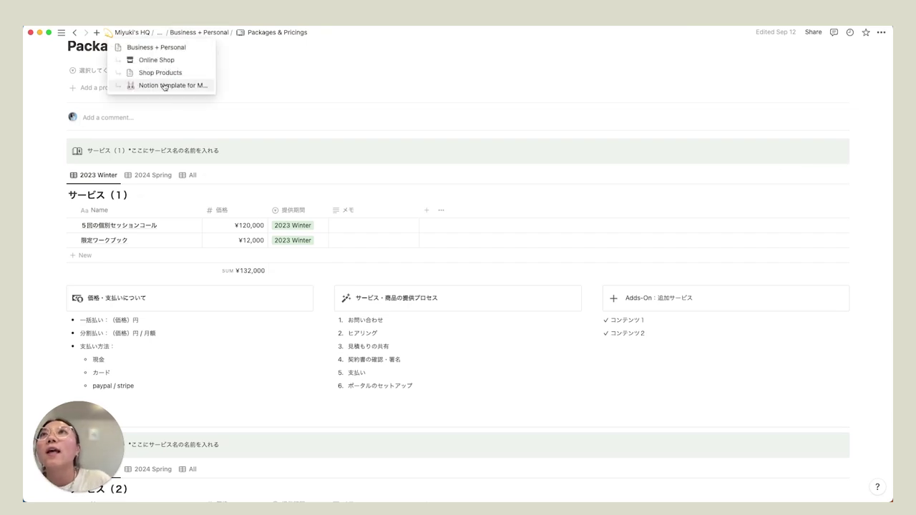
{"action": "left_click", "coordinate": [164, 86]}
{"action": "scroll", "coordinate": [378, 281], "scroll_direction": "down", "scroll_amount": 10}
{"action": "scroll", "coordinate": [378, 282], "scroll_direction": "up", "scroll_amount": 1}
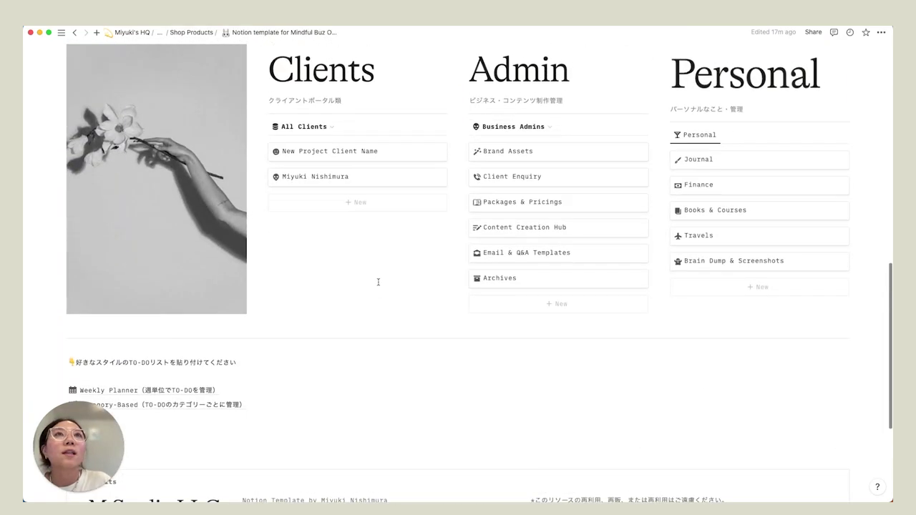
{"action": "scroll", "coordinate": [562, 244], "scroll_direction": "up", "scroll_amount": 1}
- Open Content Creation Hub as a full page and scroll to its Content Calendar board
{"action": "left_click", "coordinate": [532, 244]}
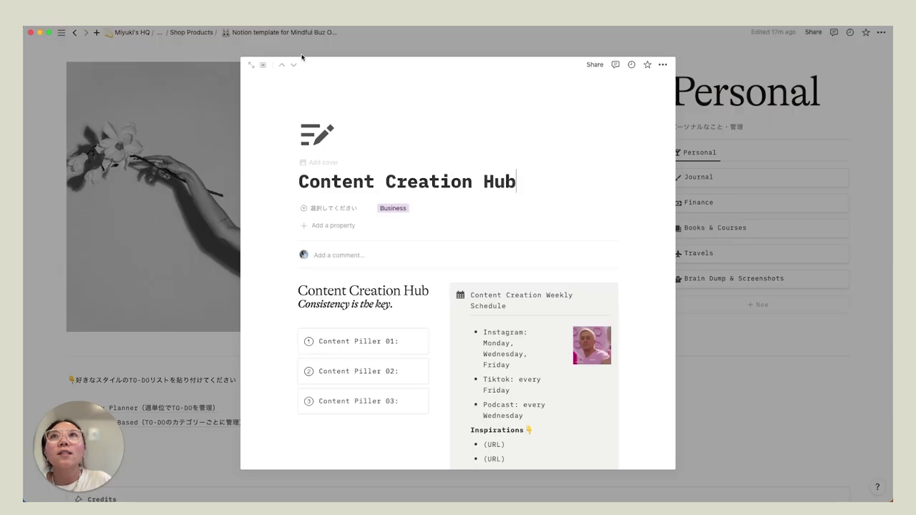
{"action": "left_click", "coordinate": [251, 64]}
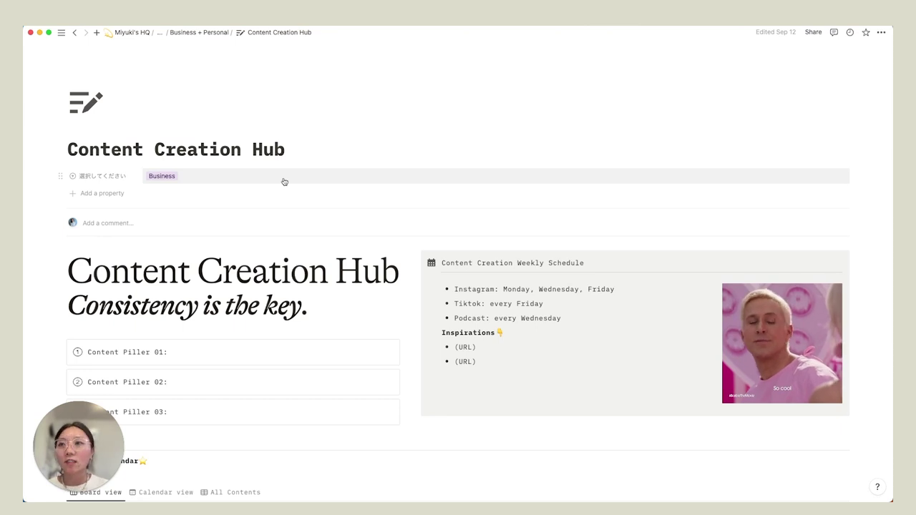
{"action": "scroll", "coordinate": [285, 182], "scroll_direction": "down", "scroll_amount": 1}
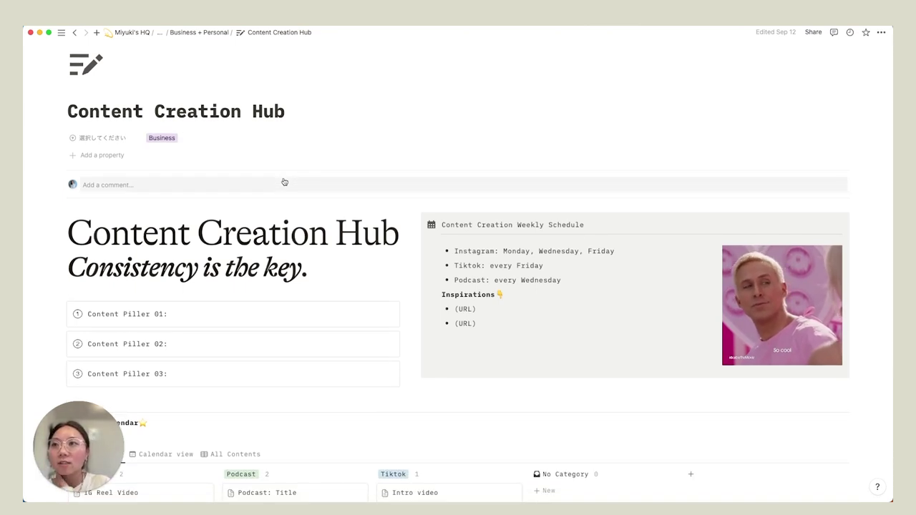
{"action": "scroll", "coordinate": [283, 179], "scroll_direction": "down", "scroll_amount": 4}
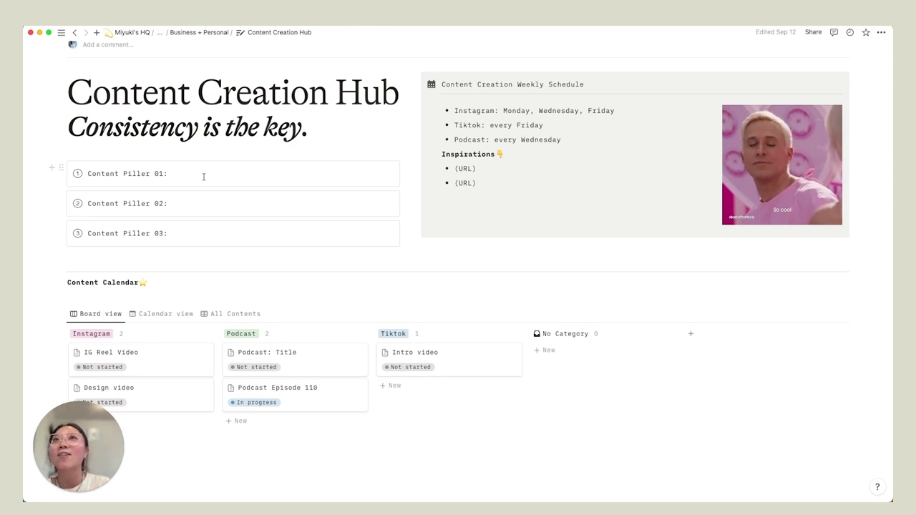
{"action": "left_click_drag", "start_coordinate": [194, 219], "coordinate": [197, 224]}
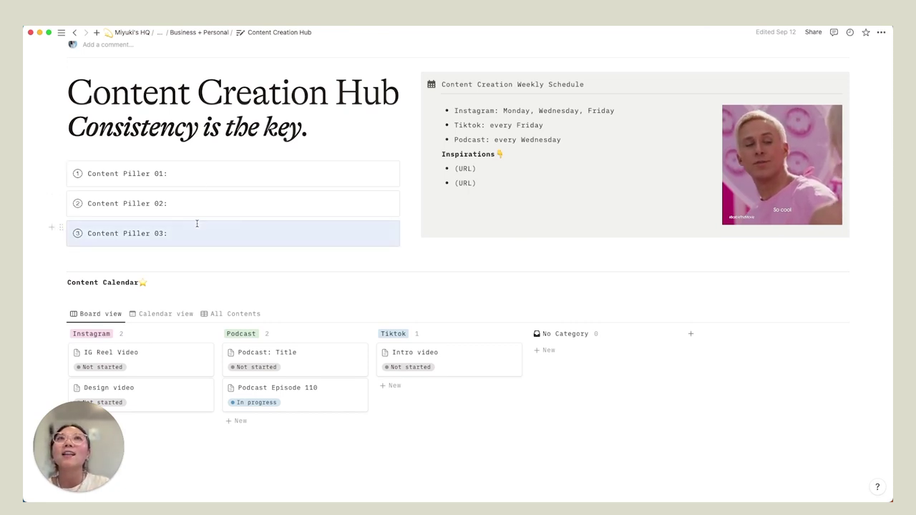
{"action": "scroll", "coordinate": [197, 224], "scroll_direction": "down", "scroll_amount": 2}
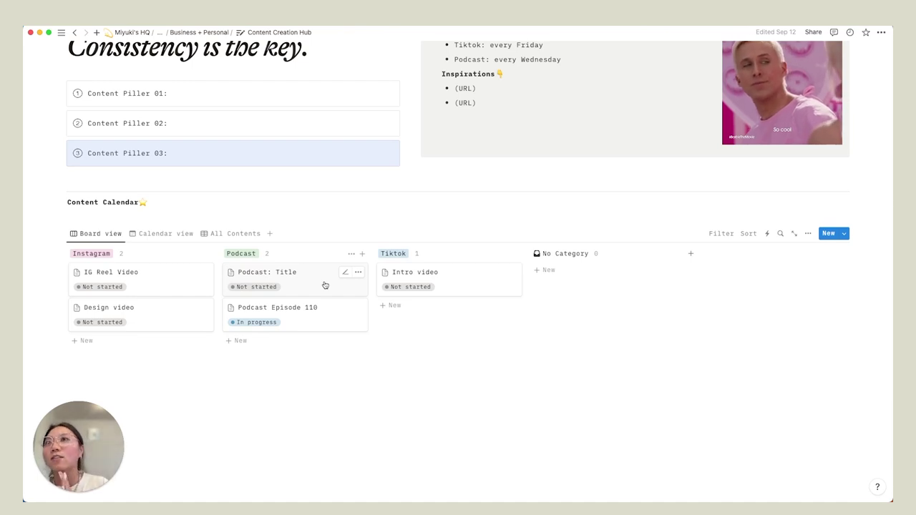
- Add a 'Business Reel' card to the Instagram column of the Content Calendar
{"action": "left_click", "coordinate": [100, 343]}
{"action": "triple_click", "coordinate": [147, 345]}
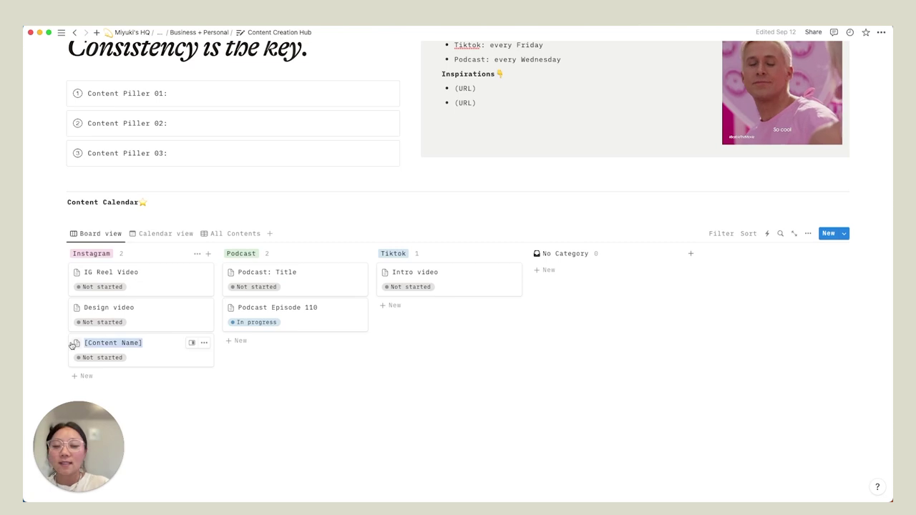
{"action": "type", "text": "Business Reel"}
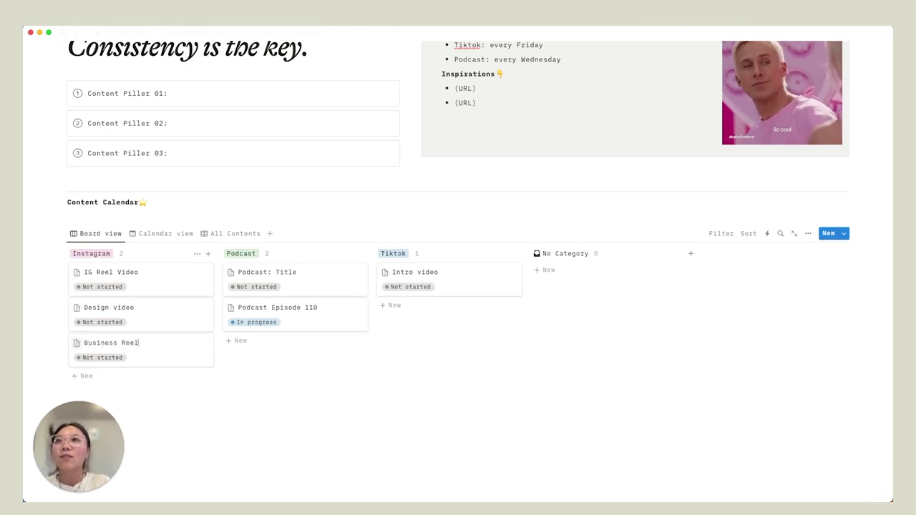
{"action": "key", "text": "Return"}
- Set the Business Reel card's Post Date to October 10, 2023
{"action": "left_click", "coordinate": [163, 352]}
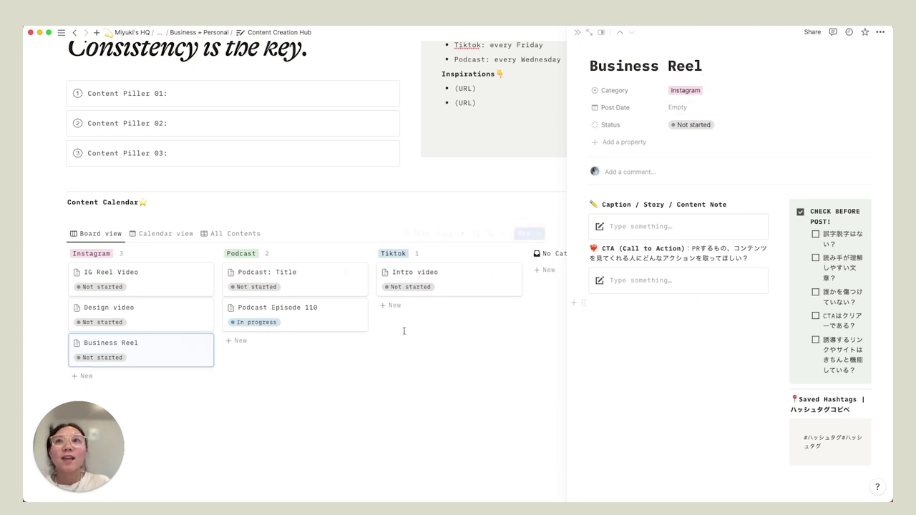
{"action": "scroll", "coordinate": [776, 186], "scroll_direction": "down", "scroll_amount": 2}
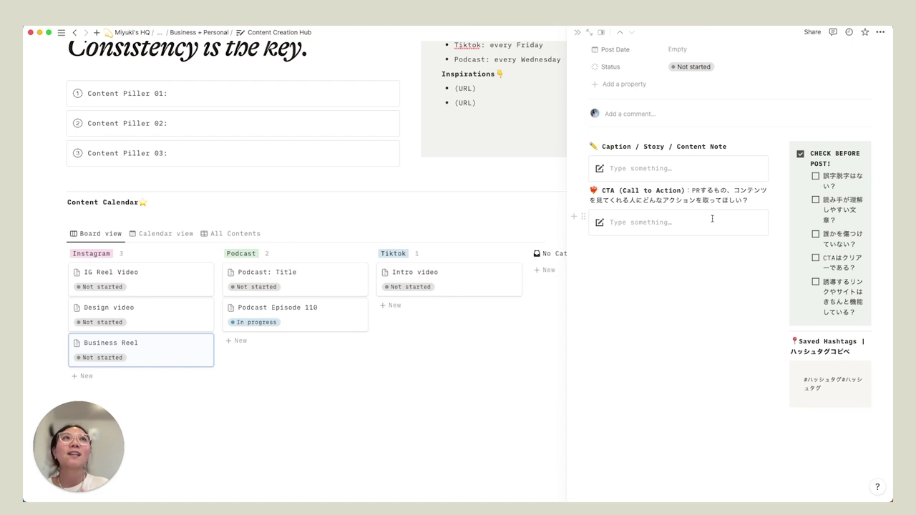
{"action": "scroll", "coordinate": [713, 218], "scroll_direction": "up", "scroll_amount": 2}
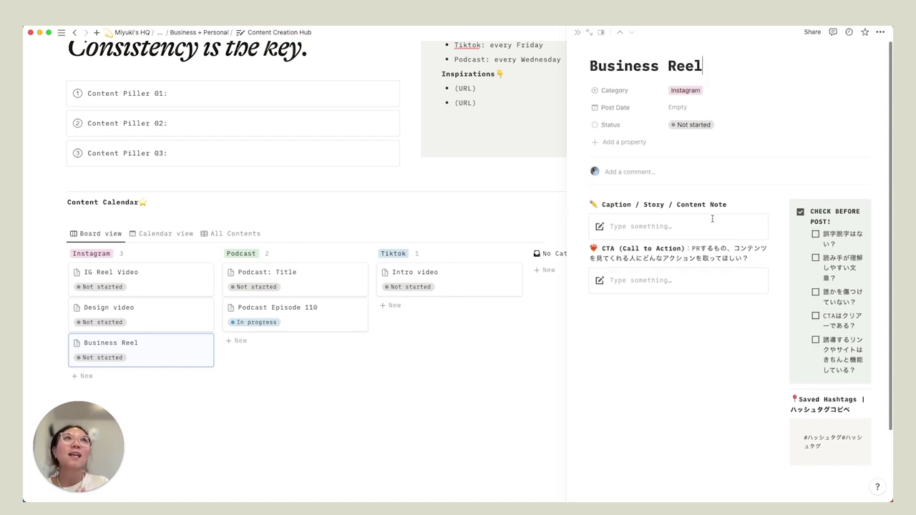
{"action": "left_click", "coordinate": [685, 108]}
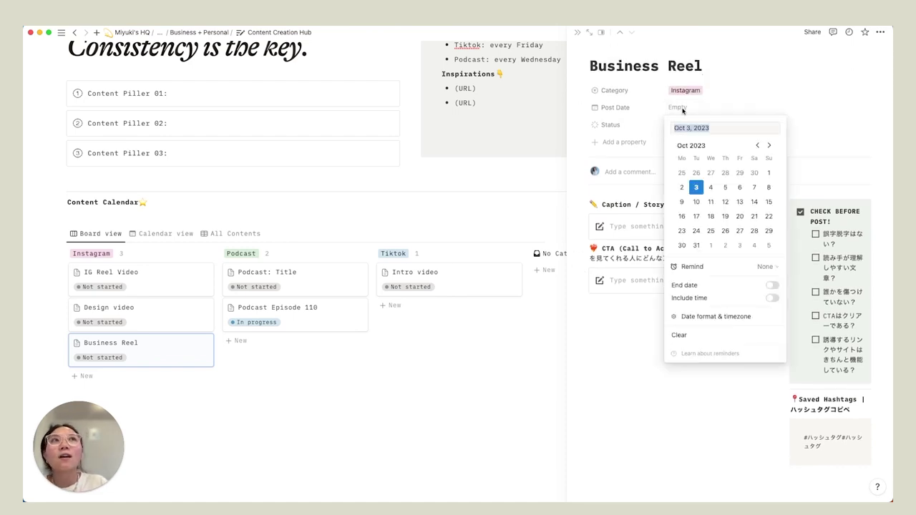
{"action": "left_click", "coordinate": [696, 202]}
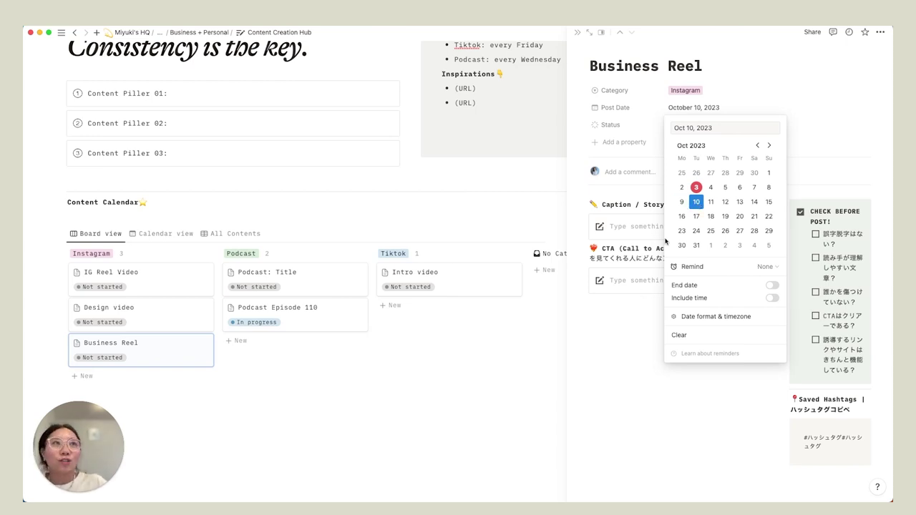
{"action": "left_click", "coordinate": [626, 334]}
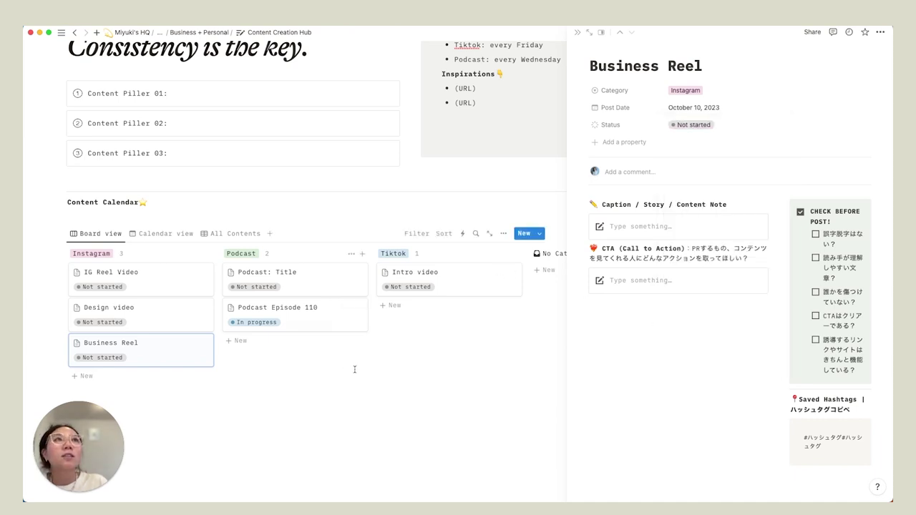
{"action": "left_click_drag", "start_coordinate": [354, 370], "coordinate": [415, 379]}
{"action": "left_click", "coordinate": [575, 34]}
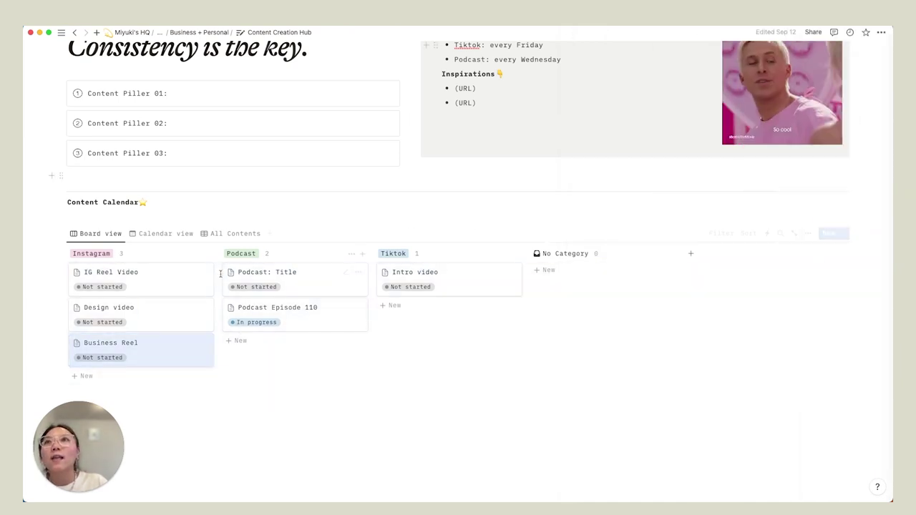
- In the Calendar layout, create an October 6 entry titled 'Podcast: Design'
{"action": "left_click", "coordinate": [165, 236]}
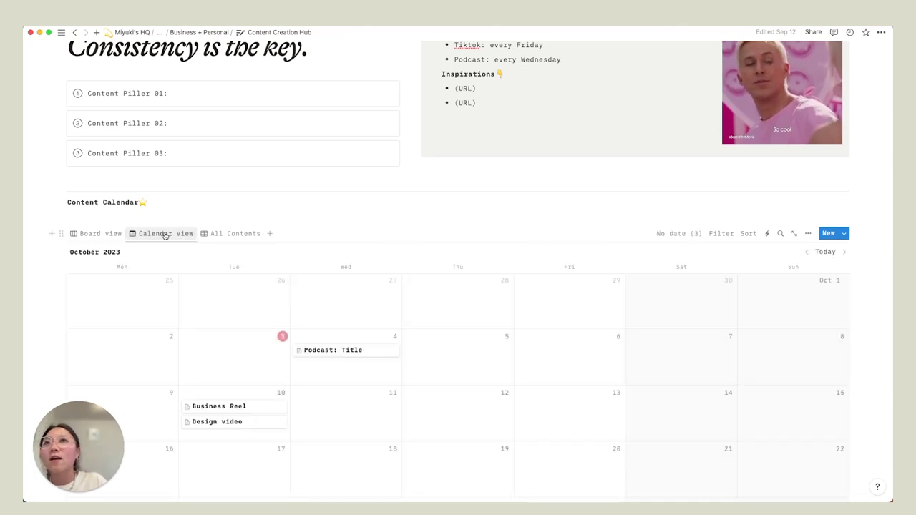
{"action": "scroll", "coordinate": [241, 301], "scroll_direction": "down", "scroll_amount": 3}
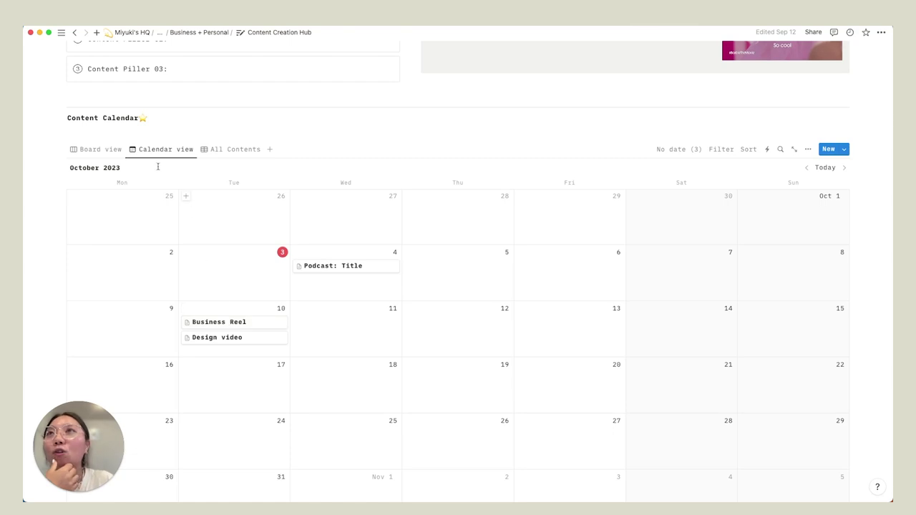
{"action": "scroll", "coordinate": [226, 214], "scroll_direction": "down", "scroll_amount": 1}
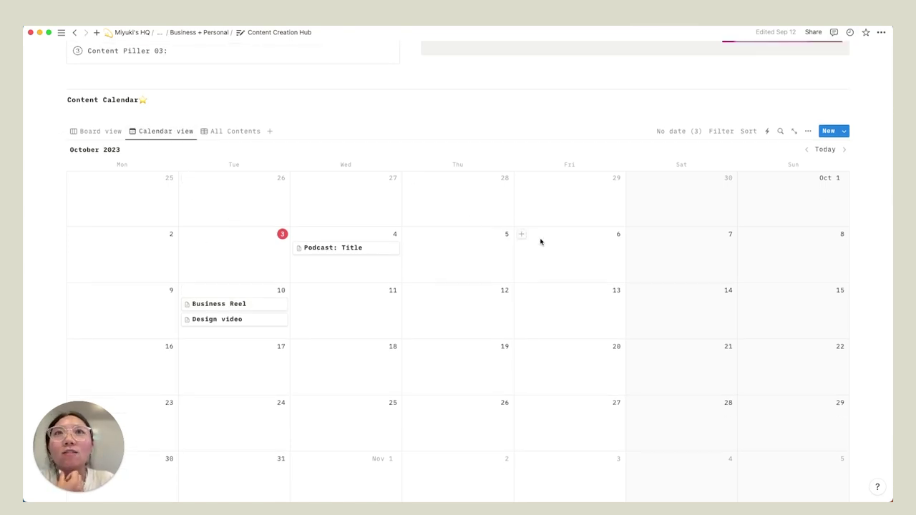
{"action": "left_click", "coordinate": [521, 238]}
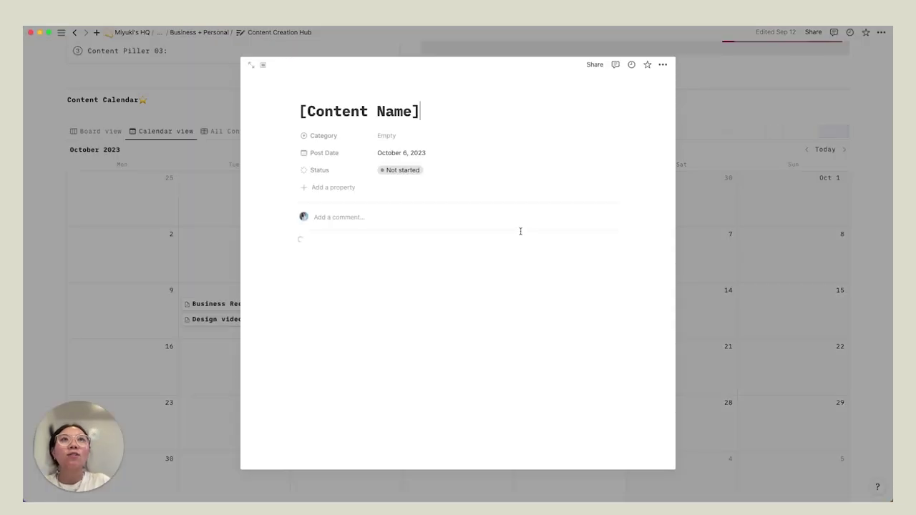
{"action": "key", "text": "super+a"}
{"action": "type", "text": "Podcast: Design"}
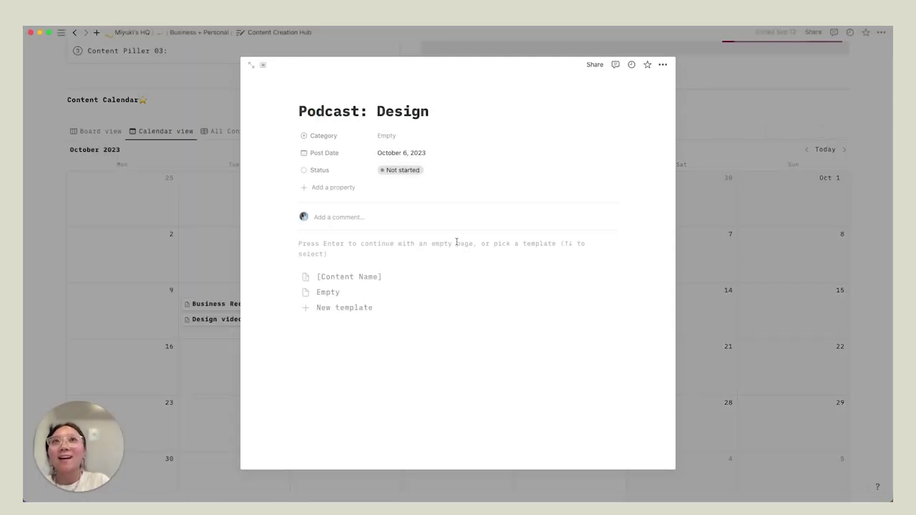
- Start it as an empty page with category Podcast, then return to Board view
{"action": "scroll", "coordinate": [456, 241], "scroll_direction": "down", "scroll_amount": 1}
{"action": "scroll", "coordinate": [403, 225], "scroll_direction": "up", "scroll_amount": 1}
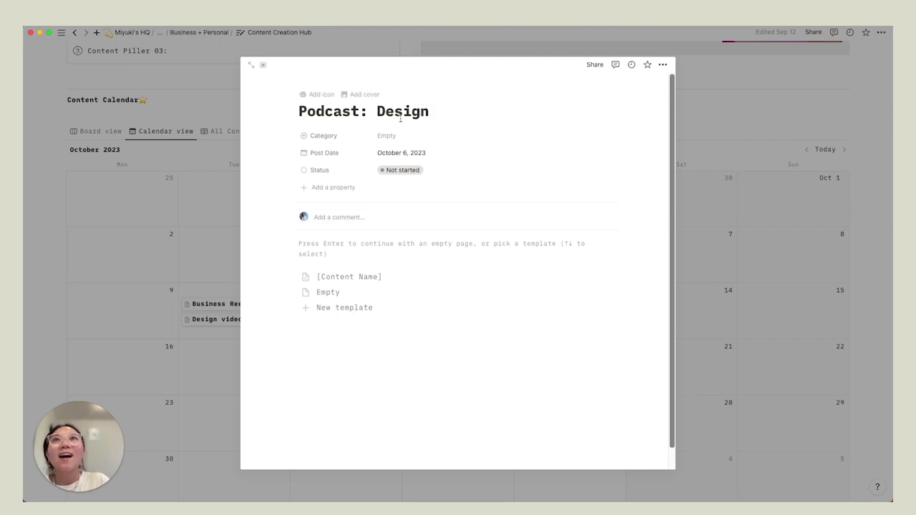
{"action": "left_click", "coordinate": [345, 243]}
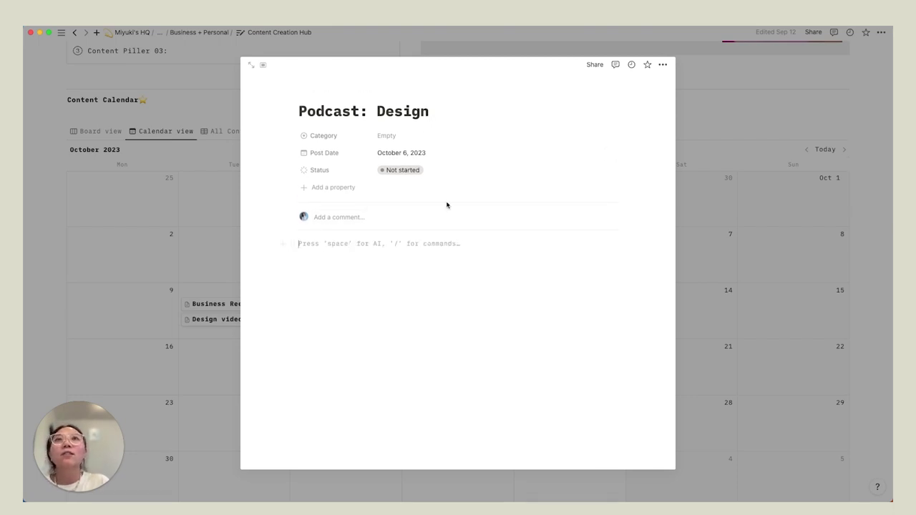
{"action": "left_click", "coordinate": [400, 139]}
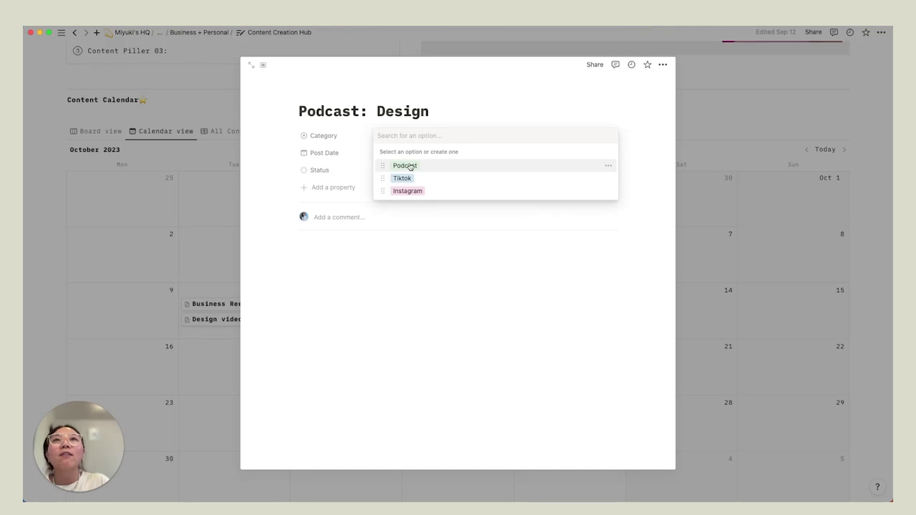
{"action": "left_click", "coordinate": [410, 166]}
{"action": "left_click", "coordinate": [731, 212]}
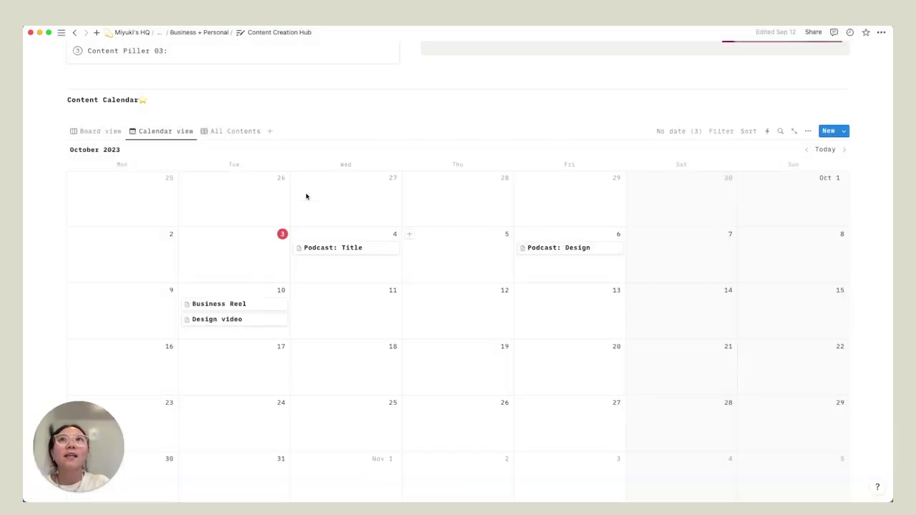
{"action": "left_click", "coordinate": [88, 131]}
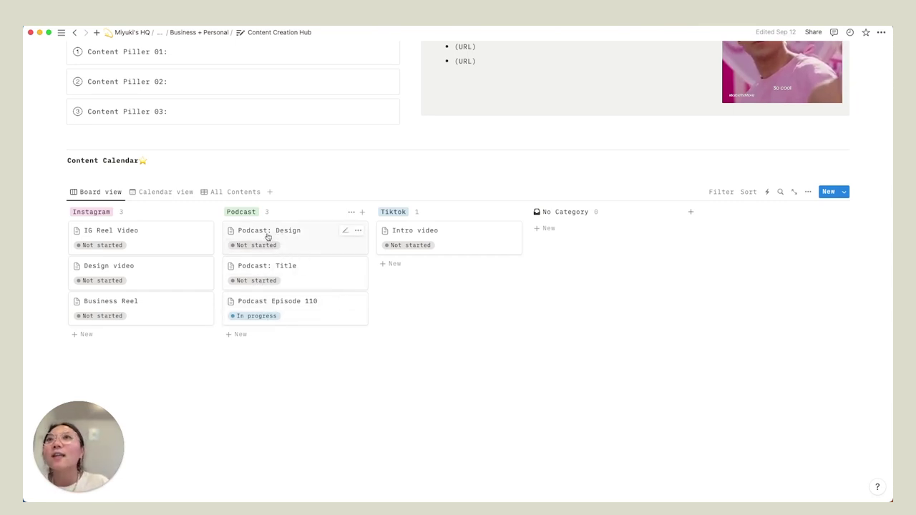
{"action": "left_click", "coordinate": [169, 194]}
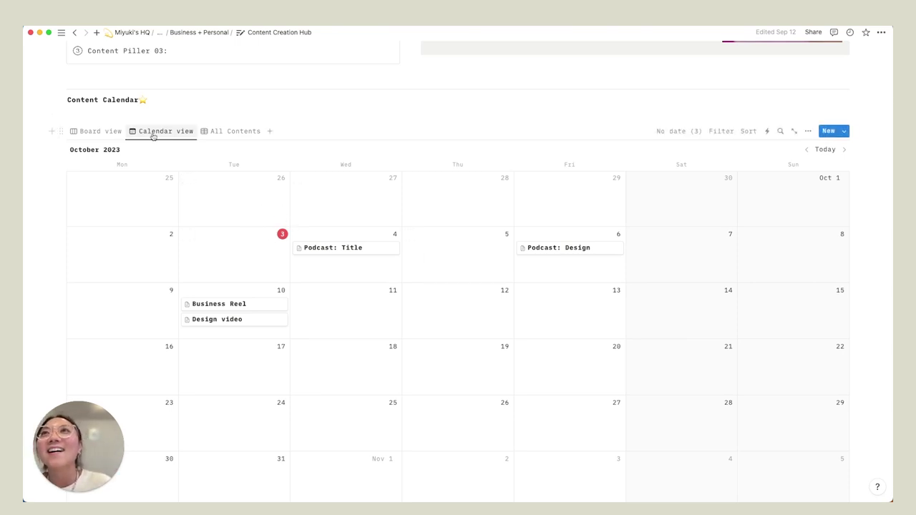
{"action": "left_click", "coordinate": [106, 134]}
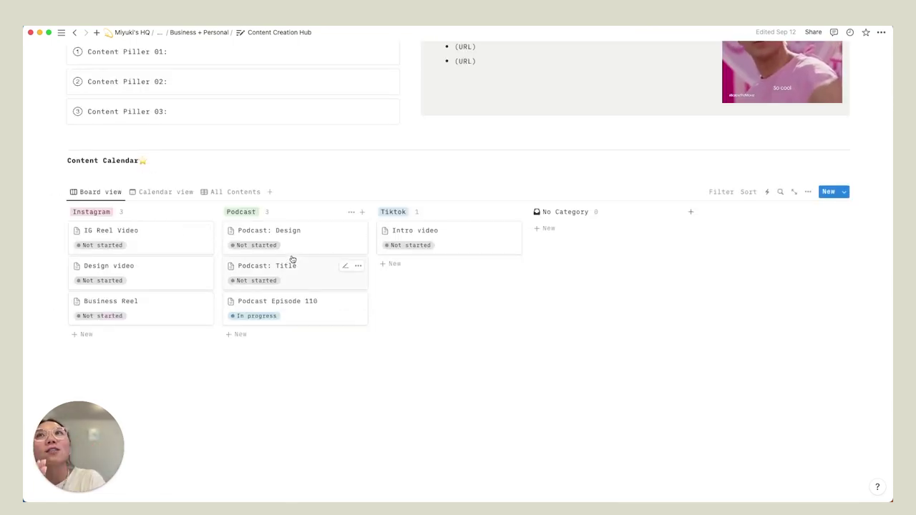
{"action": "scroll", "coordinate": [293, 265], "scroll_direction": "up", "scroll_amount": 1}
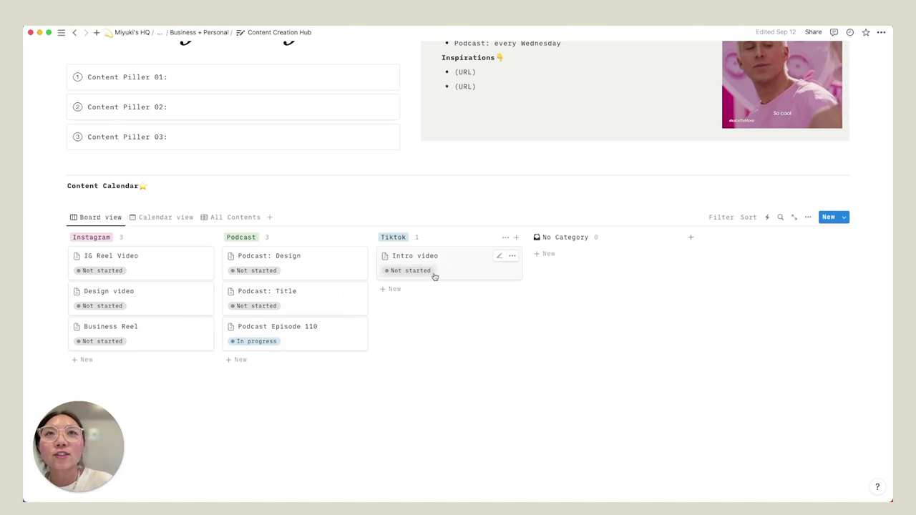
{"action": "left_click", "coordinate": [390, 289]}
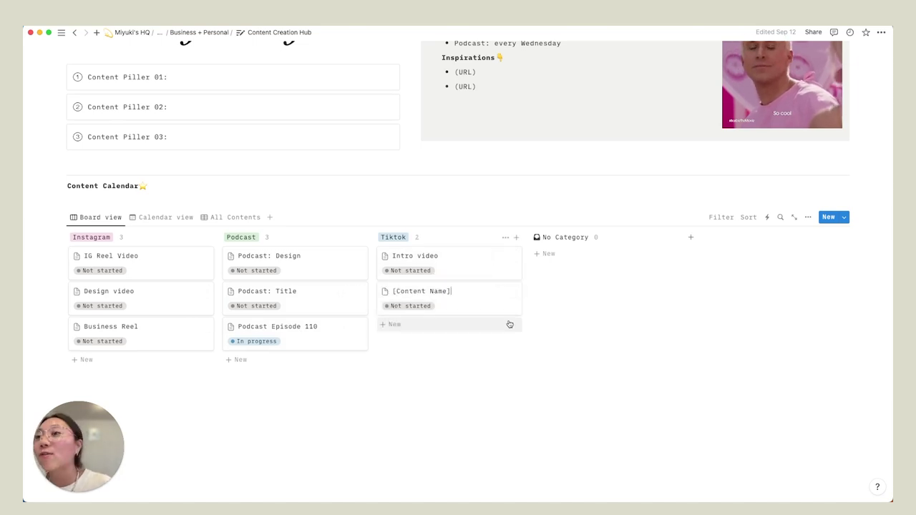
{"action": "left_click", "coordinate": [514, 293]}
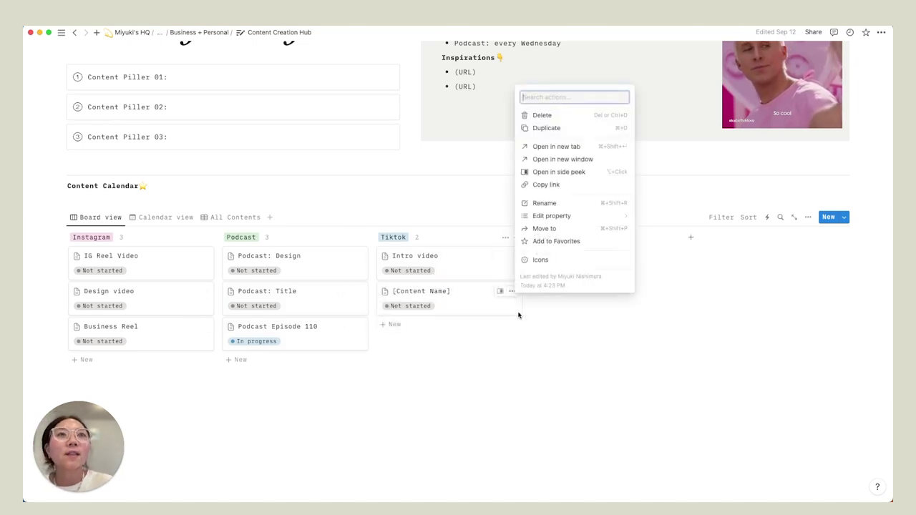
{"action": "left_click", "coordinate": [518, 338]}
{"action": "scroll", "coordinate": [516, 343], "scroll_direction": "up", "scroll_amount": 4}
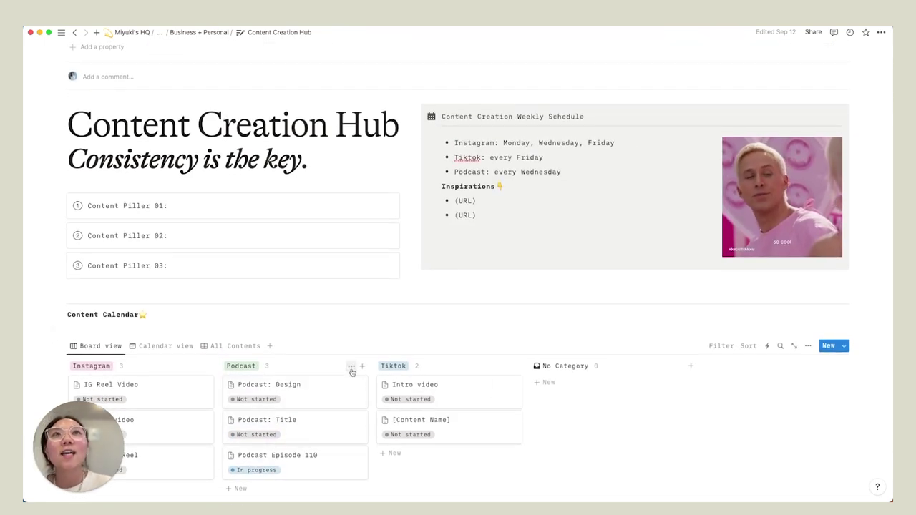
{"action": "scroll", "coordinate": [351, 372], "scroll_direction": "up", "scroll_amount": 1}
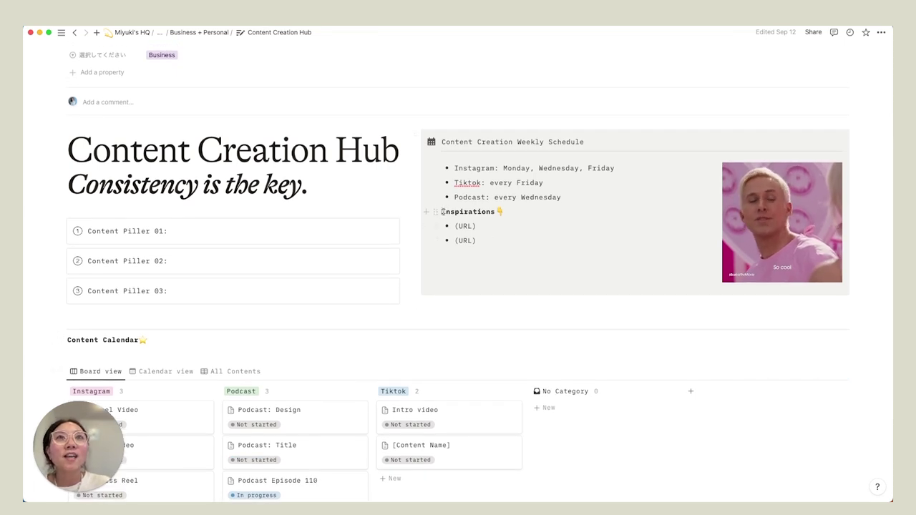
{"action": "left_click_drag", "start_coordinate": [442, 212], "coordinate": [509, 229]}
{"action": "left_click", "coordinate": [488, 228]}
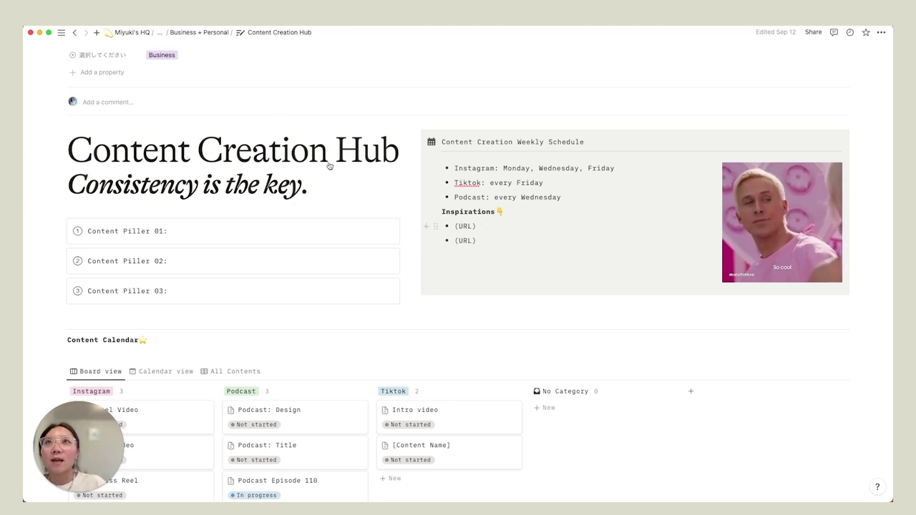
- Navigate via breadcrumbs back to the Mindful Buz Oweners template page as a full page
{"action": "left_click", "coordinate": [188, 33]}
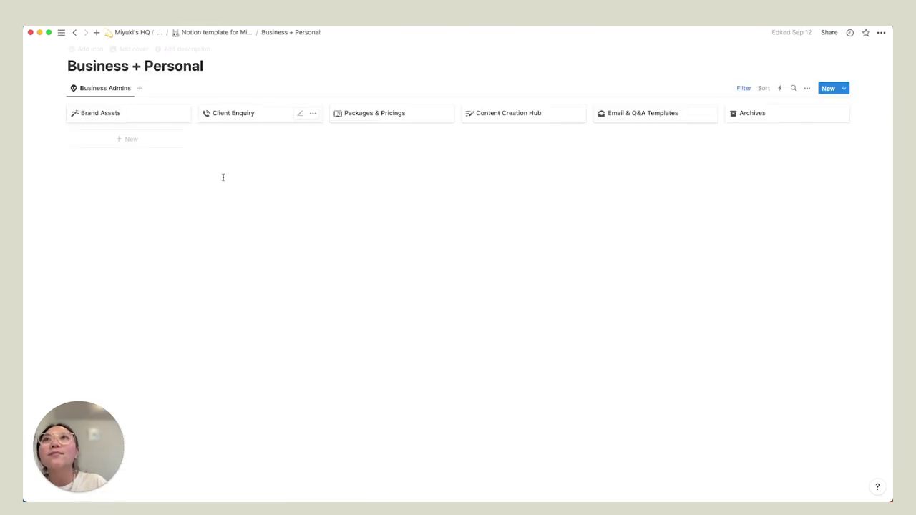
{"action": "left_click", "coordinate": [184, 33]}
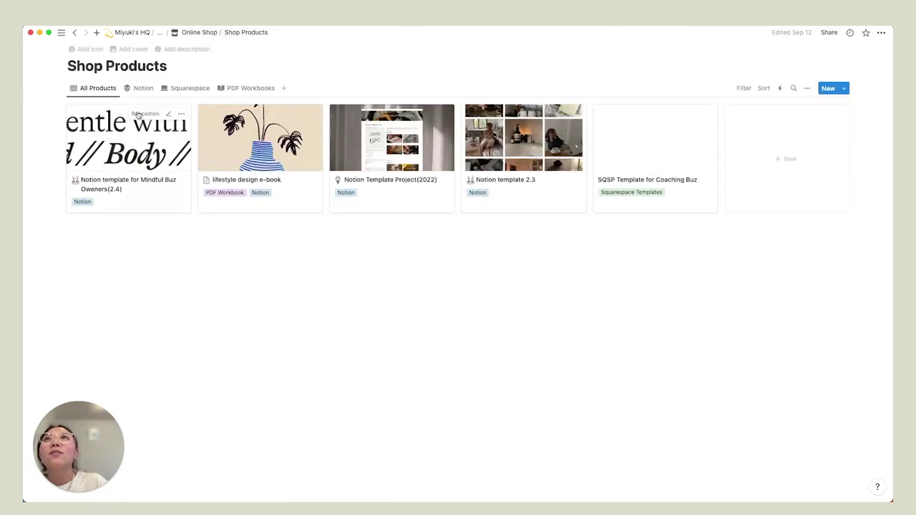
{"action": "left_click", "coordinate": [138, 123]}
{"action": "left_click", "coordinate": [250, 65]}
- Open the Finance page from the Personal section as a full page
{"action": "scroll", "coordinate": [329, 199], "scroll_direction": "down", "scroll_amount": 20}
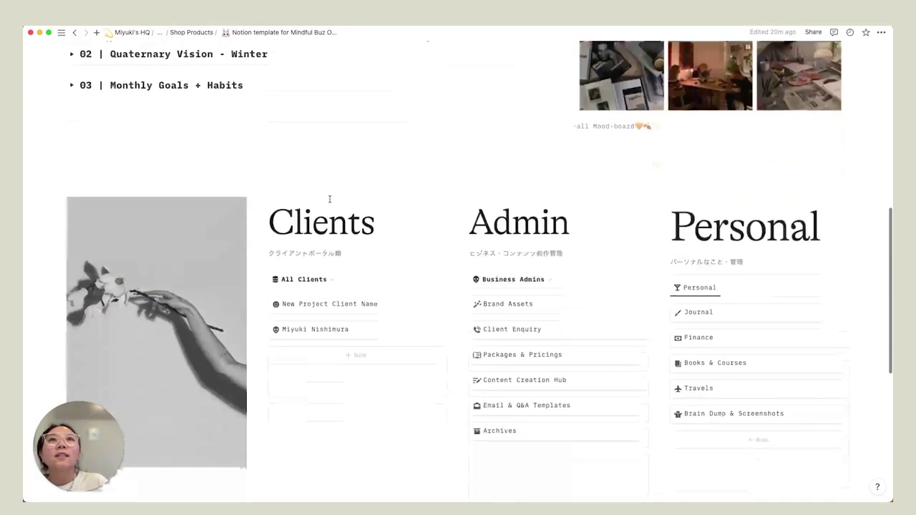
{"action": "scroll", "coordinate": [330, 199], "scroll_direction": "down", "scroll_amount": 1}
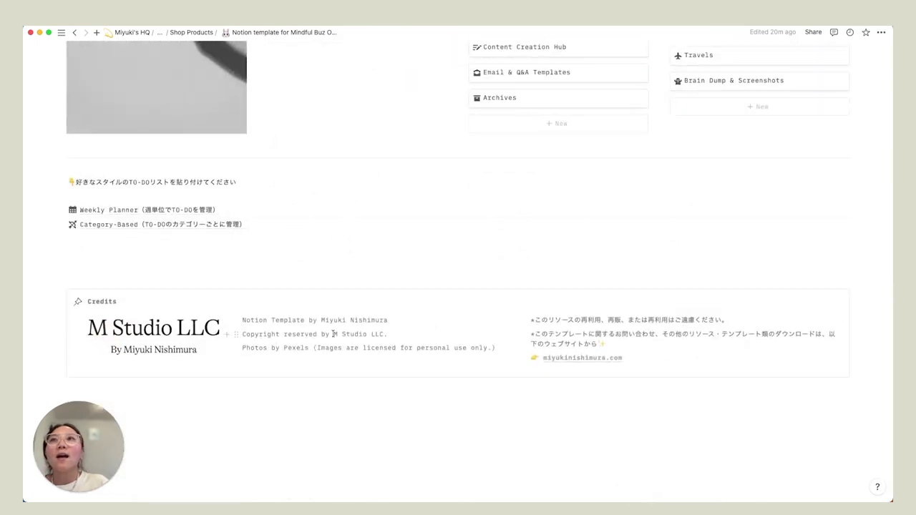
{"action": "scroll", "coordinate": [333, 334], "scroll_direction": "up", "scroll_amount": 6}
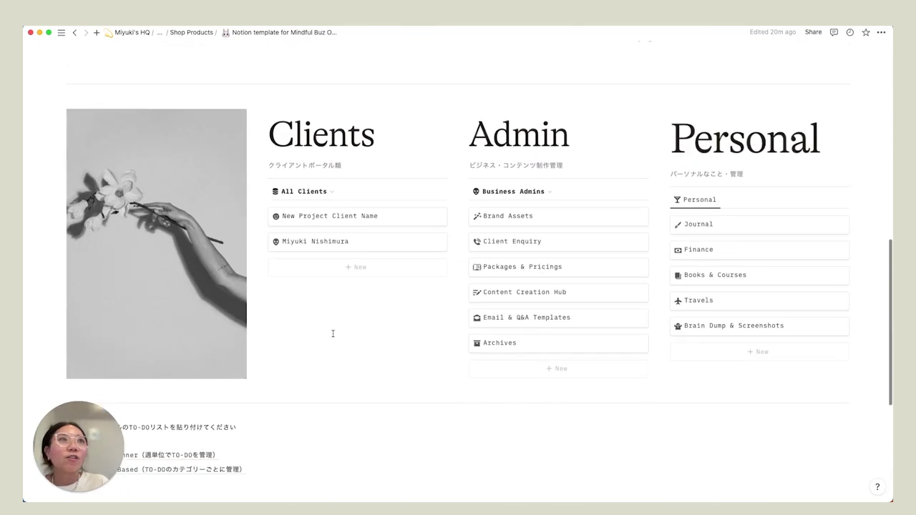
{"action": "left_click", "coordinate": [711, 250]}
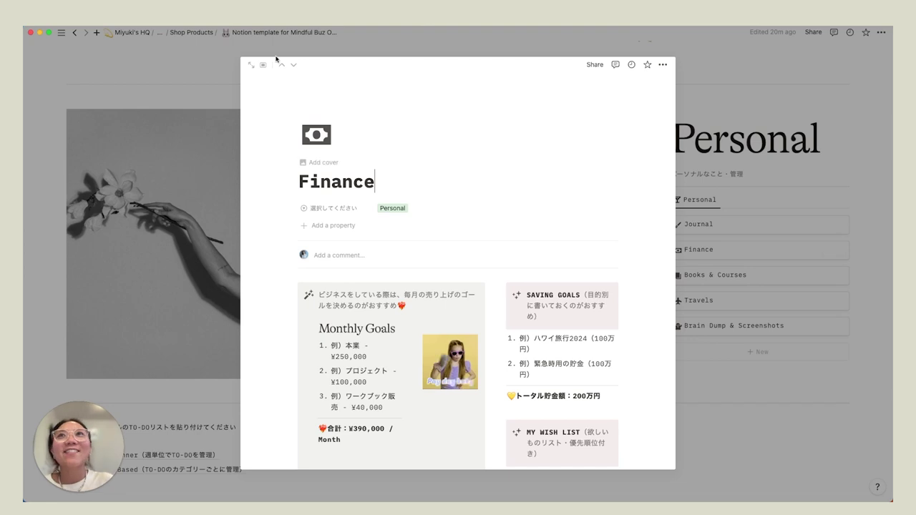
{"action": "left_click", "coordinate": [252, 64]}
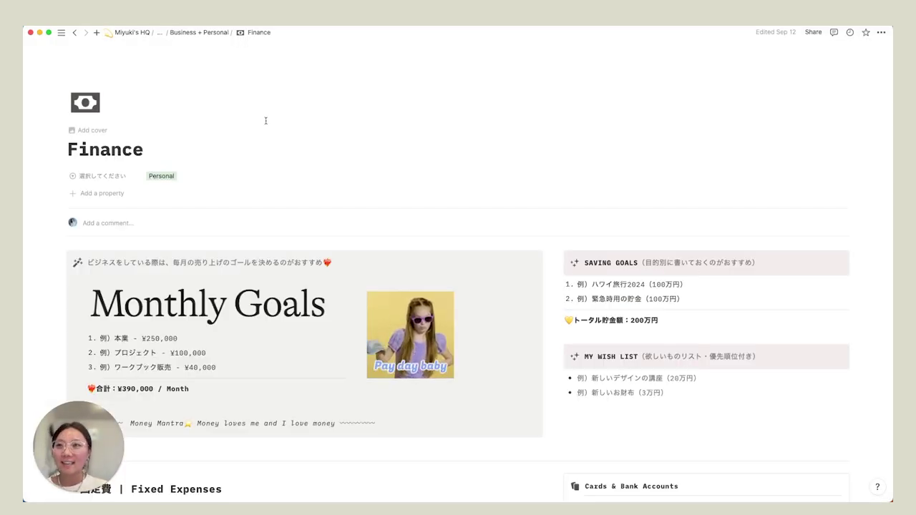
- Scroll down to the Fixed Expenses table and switch it to the Business view
{"action": "scroll", "coordinate": [295, 195], "scroll_direction": "down", "scroll_amount": 6}
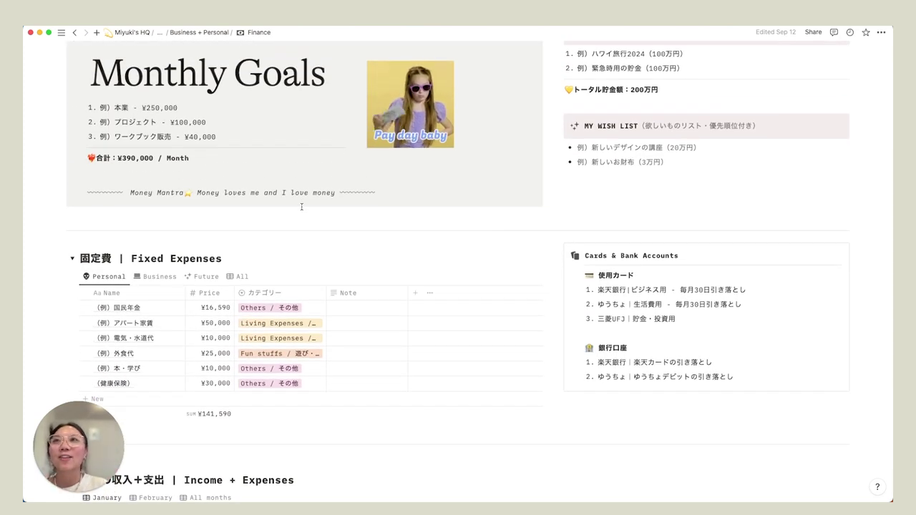
{"action": "scroll", "coordinate": [302, 206], "scroll_direction": "down", "scroll_amount": 2}
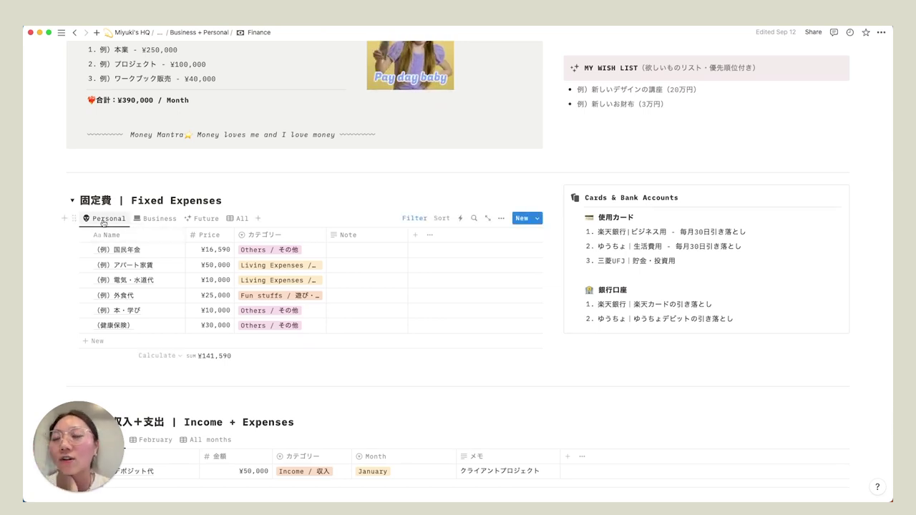
{"action": "scroll", "coordinate": [100, 232], "scroll_direction": "down", "scroll_amount": 1}
{"action": "scroll", "coordinate": [104, 233], "scroll_direction": "down", "scroll_amount": 1}
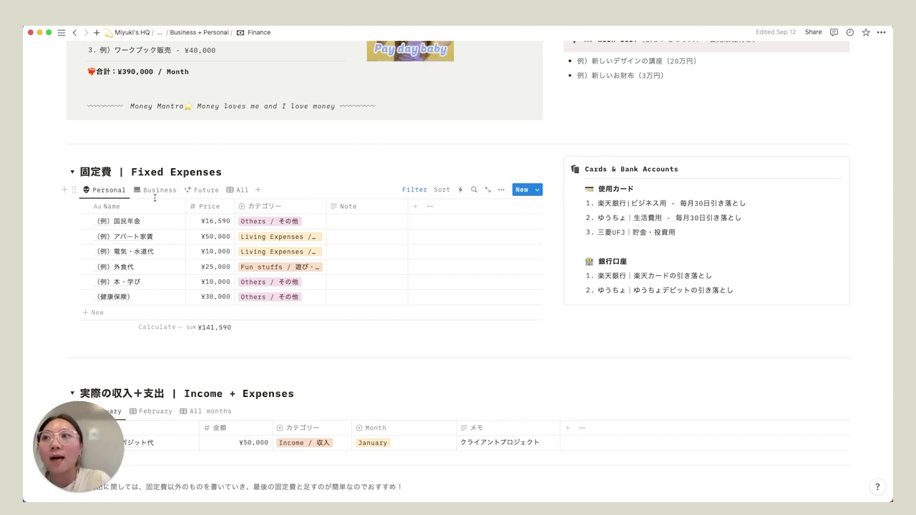
{"action": "left_click", "coordinate": [157, 190]}
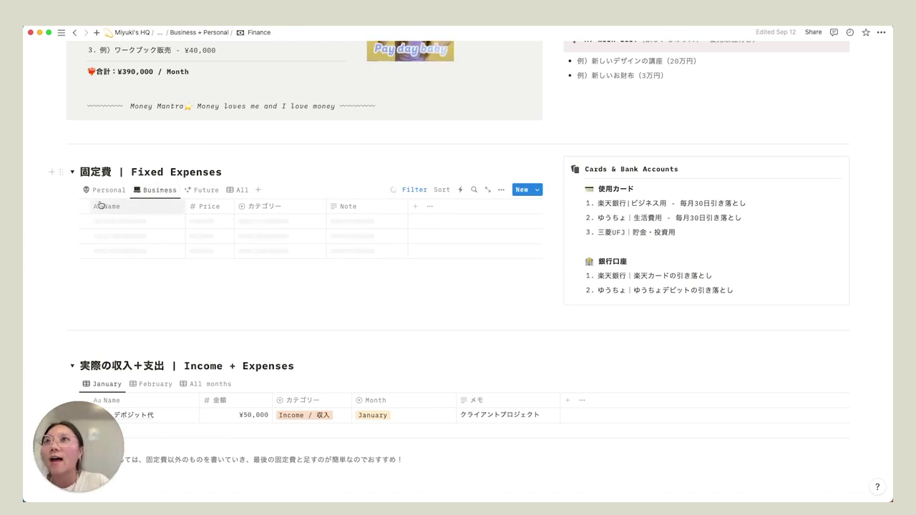
- Toggle Fixed Expenses between Personal and Business, glancing at the category and SUM menus
{"action": "left_click", "coordinate": [105, 189]}
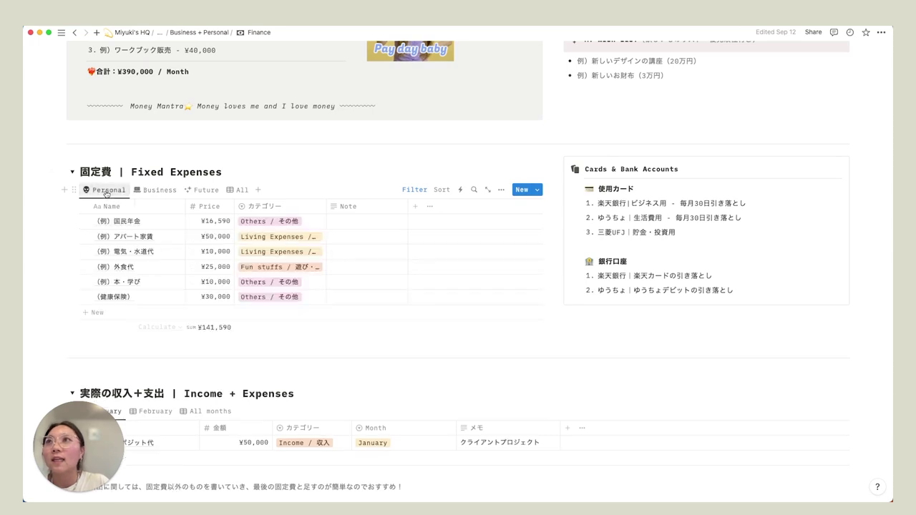
{"action": "left_click", "coordinate": [158, 190]}
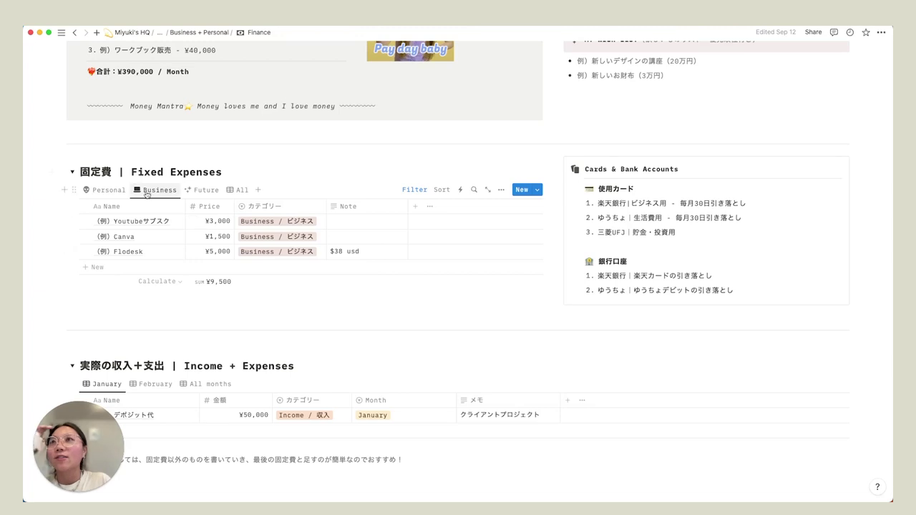
{"action": "left_click", "coordinate": [104, 189]}
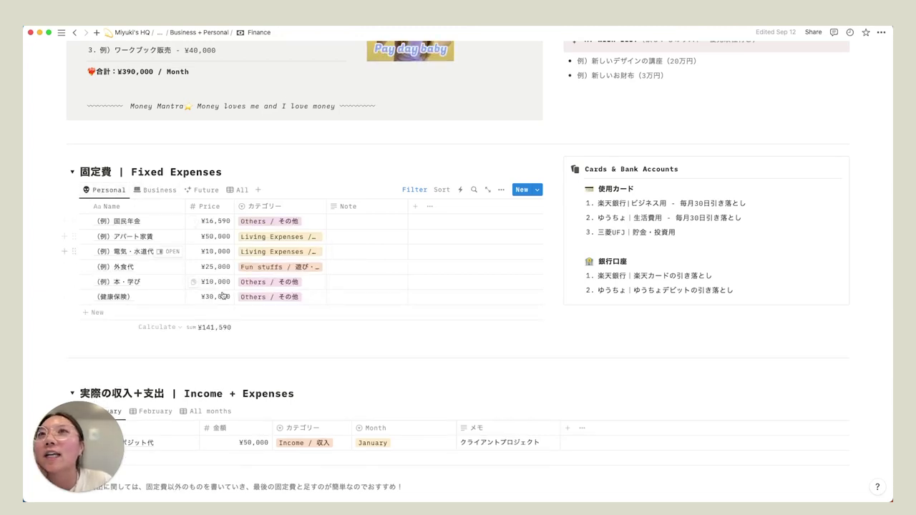
{"action": "left_click", "coordinate": [276, 224]}
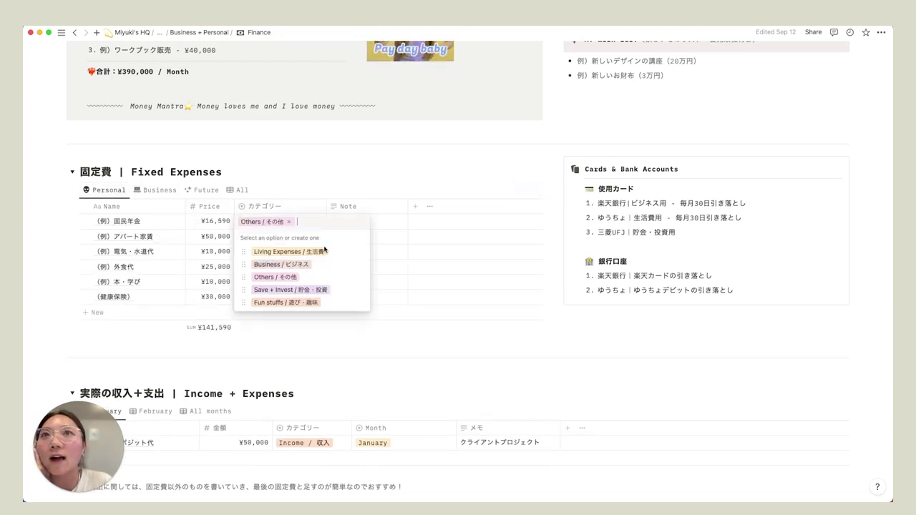
{"action": "key", "text": "Escape"}
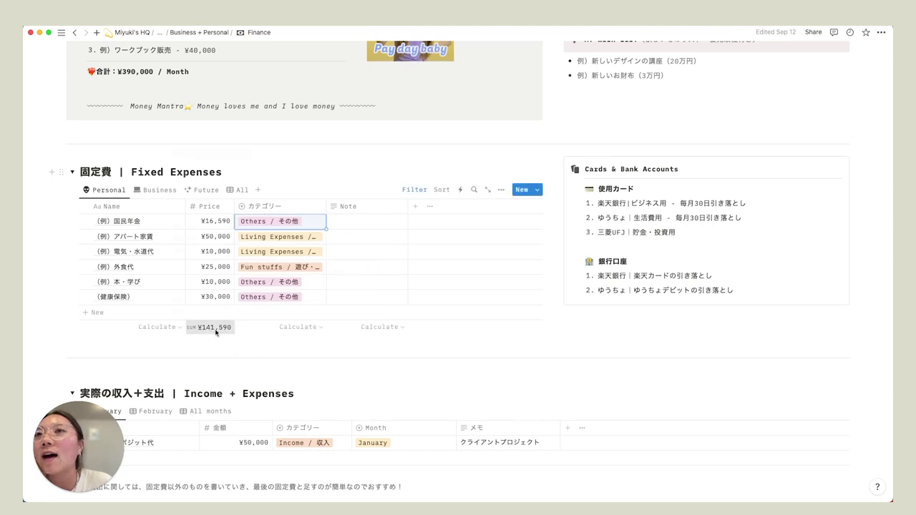
{"action": "left_click", "coordinate": [214, 327]}
{"action": "key", "text": "Escape"}
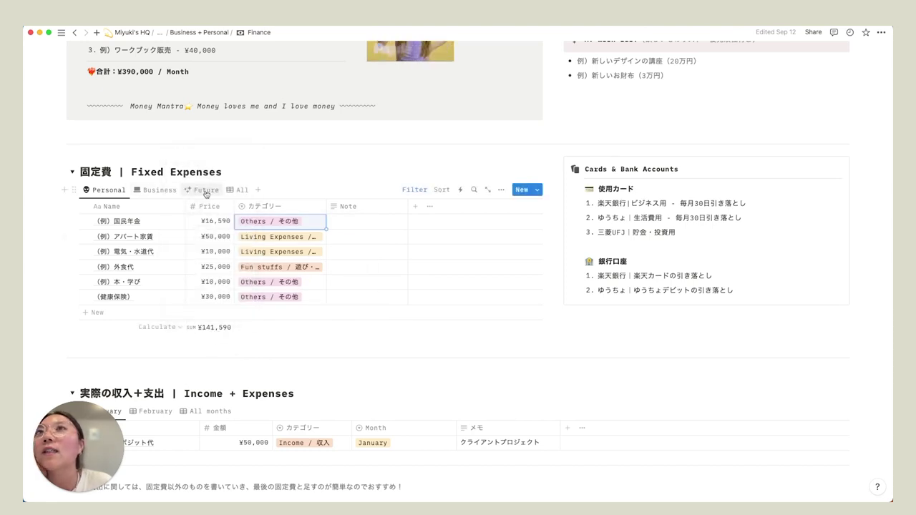
- View the Future and All expenses, then Business, ending on Personal totalling ¥141,590
{"action": "left_click", "coordinate": [204, 189]}
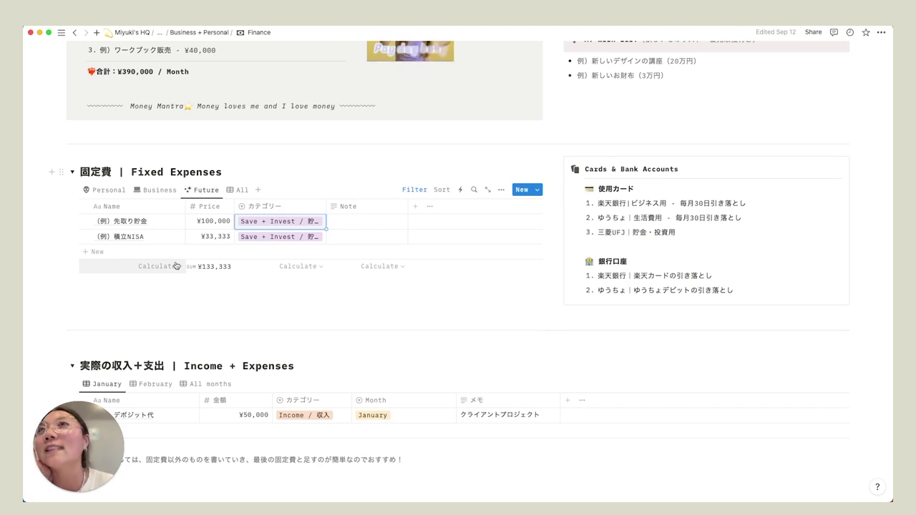
{"action": "left_click", "coordinate": [240, 189]}
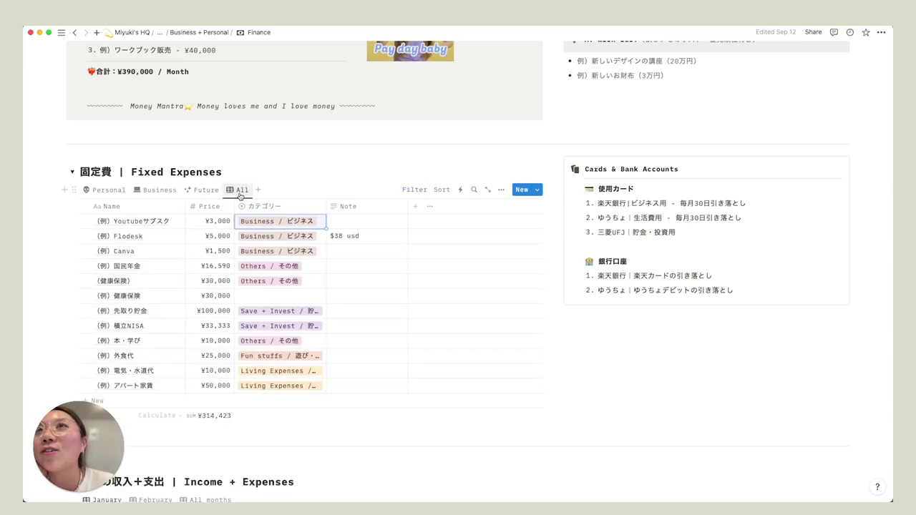
{"action": "scroll", "coordinate": [219, 247], "scroll_direction": "down", "scroll_amount": 1}
{"action": "scroll", "coordinate": [211, 265], "scroll_direction": "down", "scroll_amount": 3}
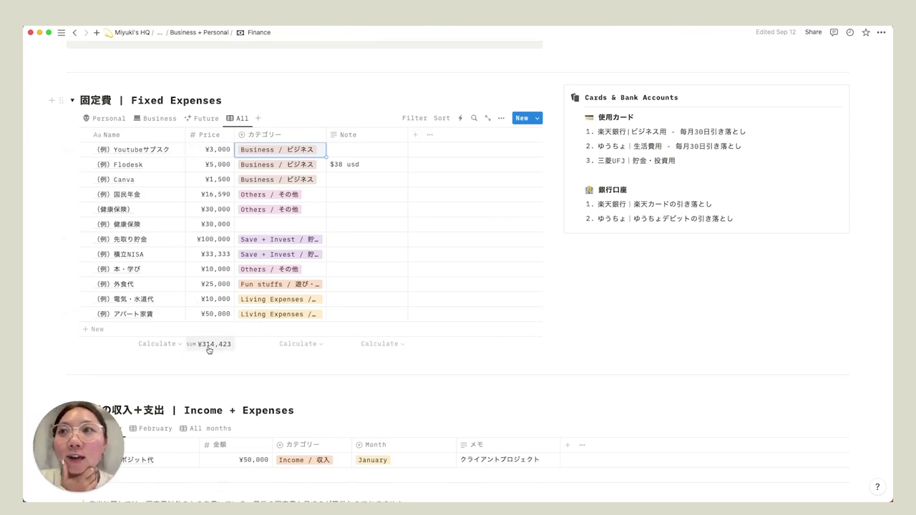
{"action": "left_click", "coordinate": [159, 119]}
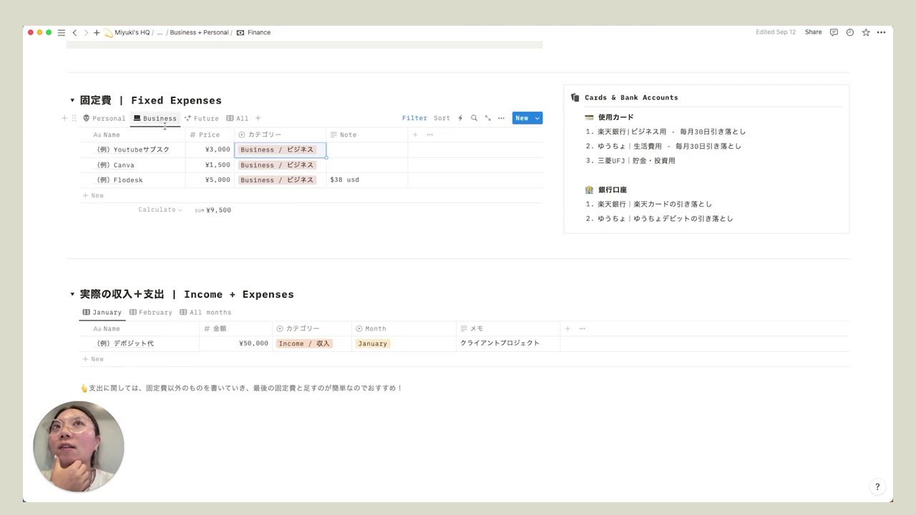
{"action": "left_click", "coordinate": [111, 119]}
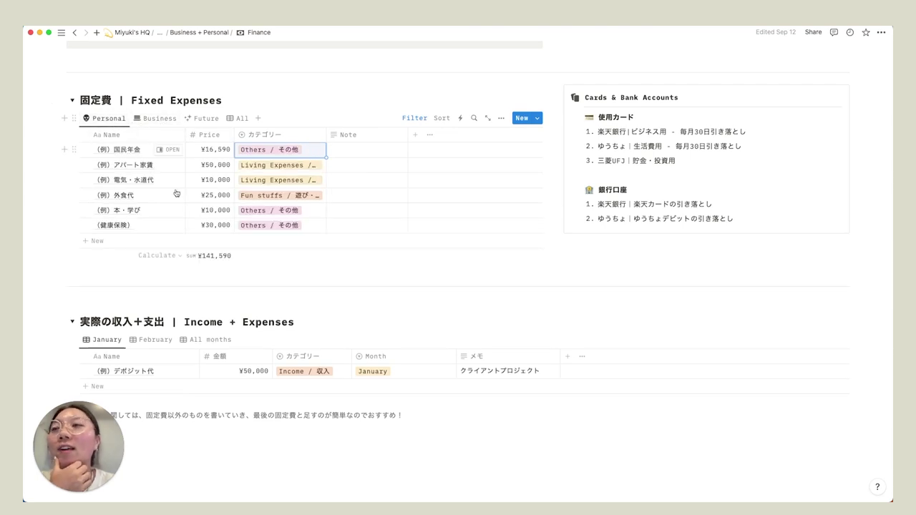
{"action": "scroll", "coordinate": [225, 222], "scroll_direction": "down", "scroll_amount": 2}
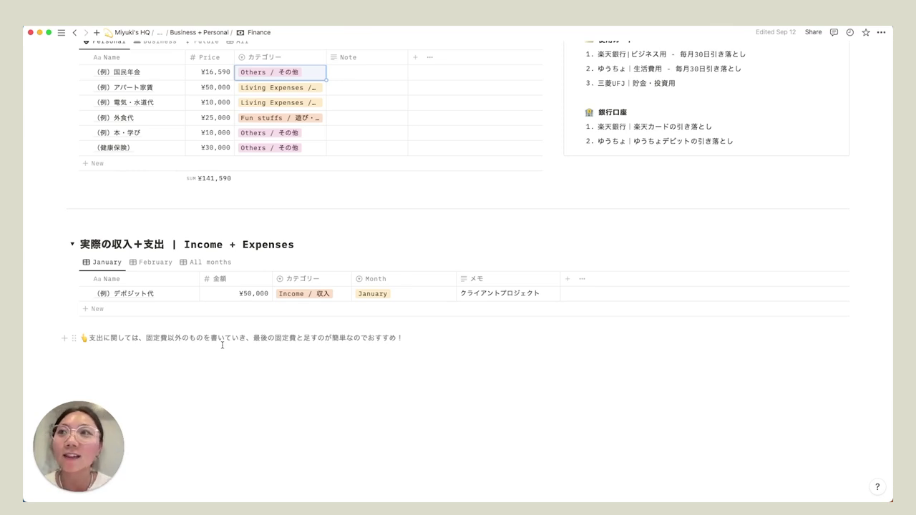
{"action": "scroll", "coordinate": [222, 346], "scroll_direction": "up", "scroll_amount": 2}
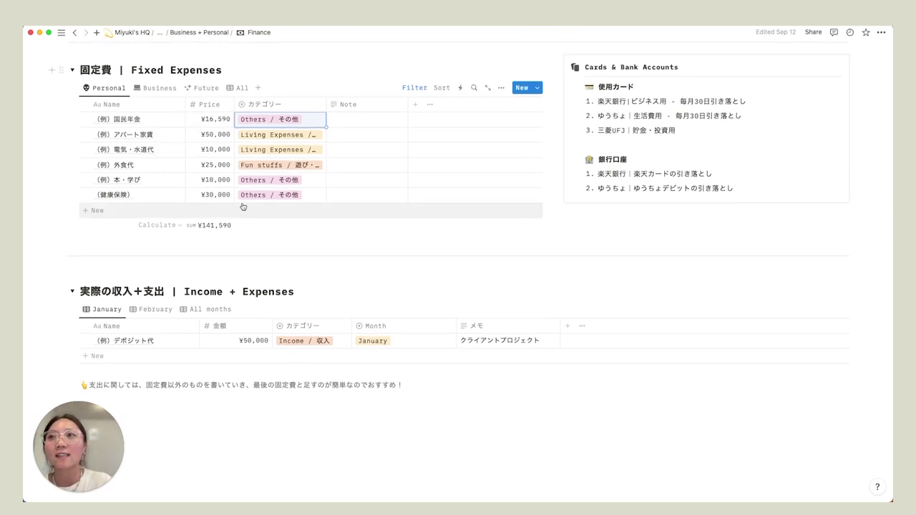
{"action": "scroll", "coordinate": [236, 352], "scroll_direction": "down", "scroll_amount": 1}
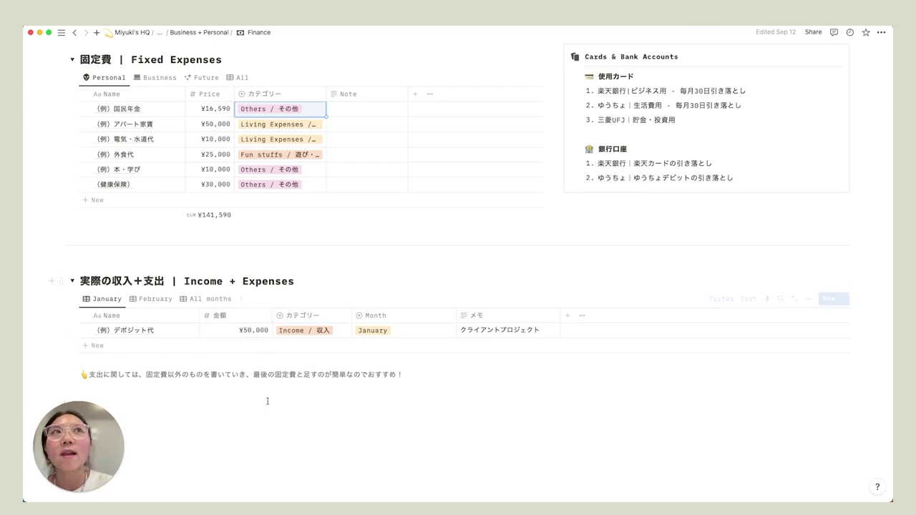
{"action": "scroll", "coordinate": [268, 402], "scroll_direction": "up", "scroll_amount": 1}
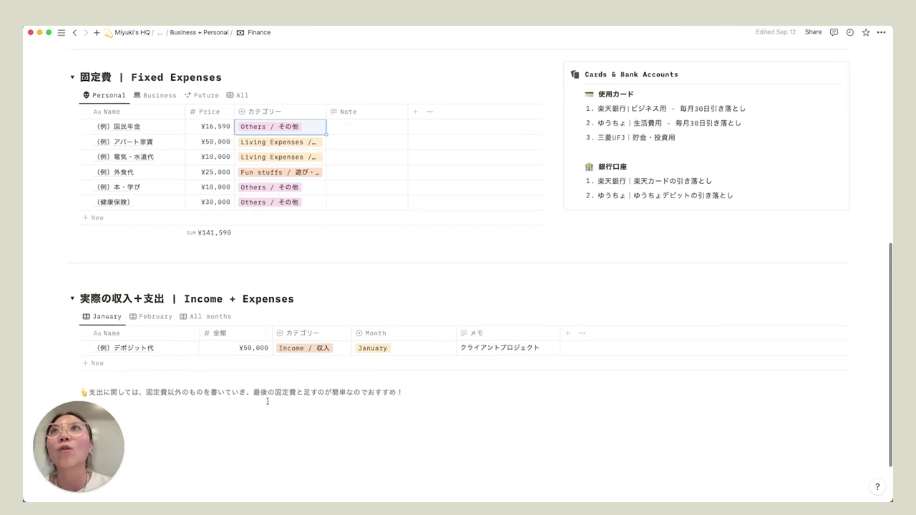
- Return to the Mindful Buz template page via the breadcrumb and scroll to the to-do links
{"action": "left_click", "coordinate": [160, 32]}
{"action": "left_click", "coordinate": [167, 85]}
{"action": "scroll", "coordinate": [162, 314], "scroll_direction": "down", "scroll_amount": 15}
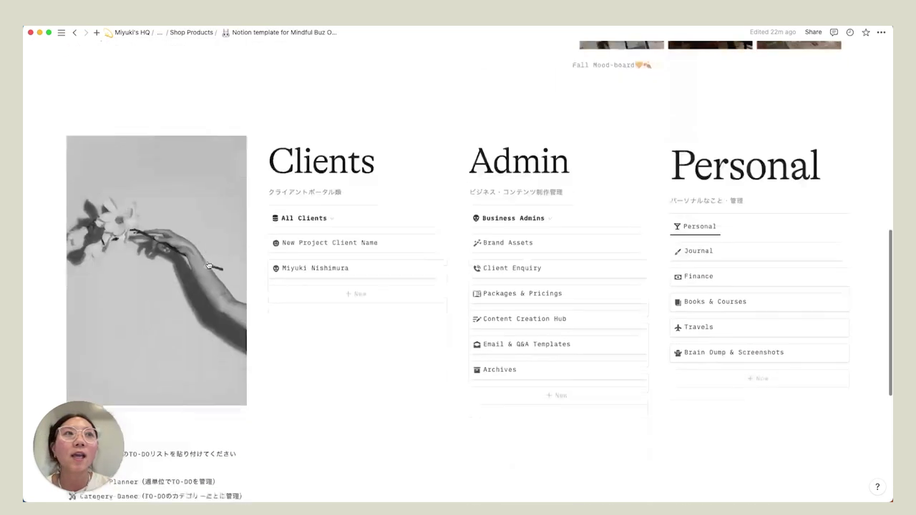
{"action": "scroll", "coordinate": [161, 313], "scroll_direction": "down", "scroll_amount": 1}
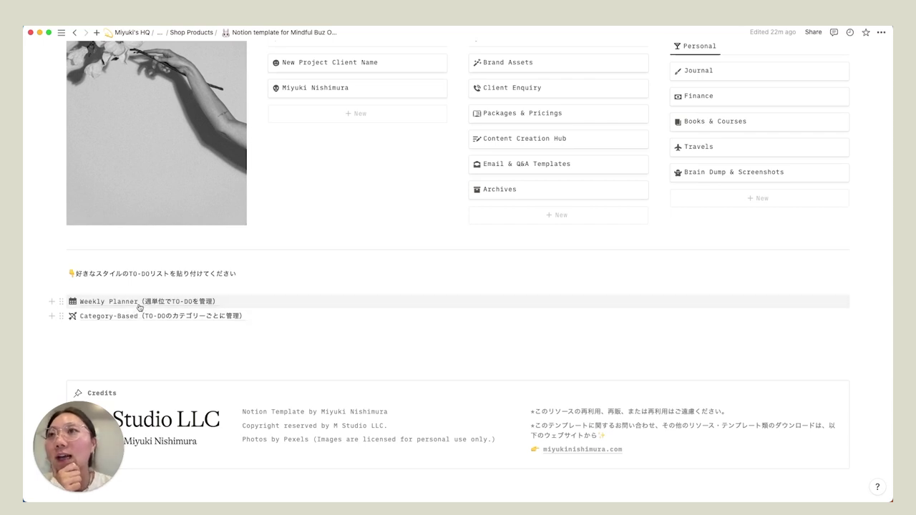
- Look at the Weekly Planner page, then go back down the template dashboard
{"action": "left_click", "coordinate": [139, 302]}
{"action": "scroll", "coordinate": [294, 316], "scroll_direction": "down", "scroll_amount": 3}
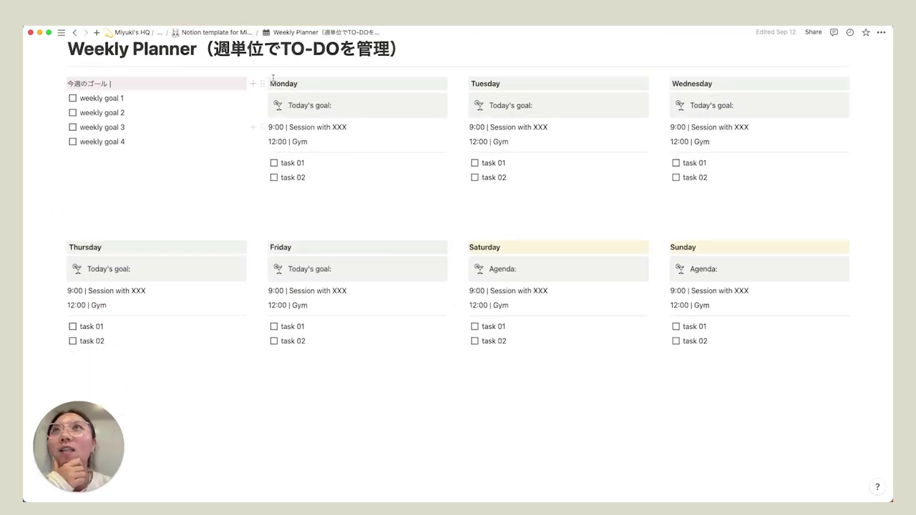
{"action": "left_click", "coordinate": [223, 40]}
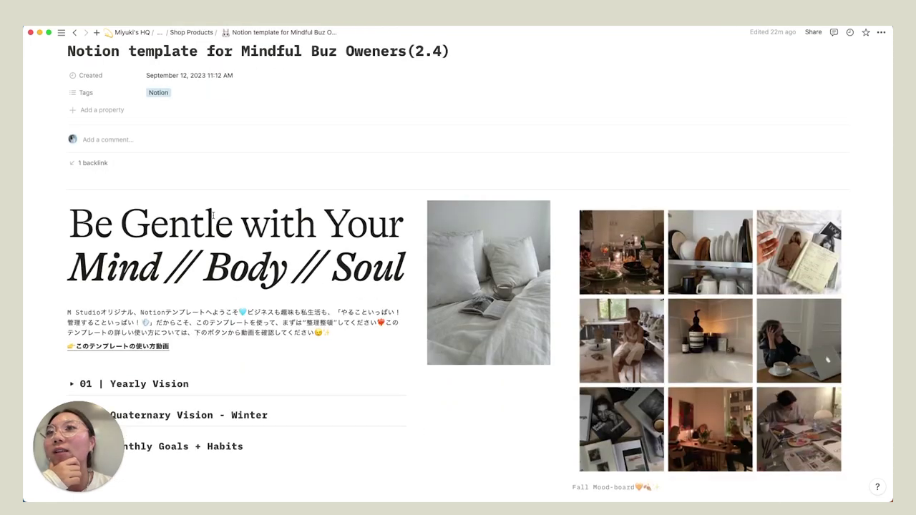
{"action": "scroll", "coordinate": [214, 219], "scroll_direction": "down", "scroll_amount": 5}
{"action": "scroll", "coordinate": [213, 219], "scroll_direction": "down", "scroll_amount": 5}
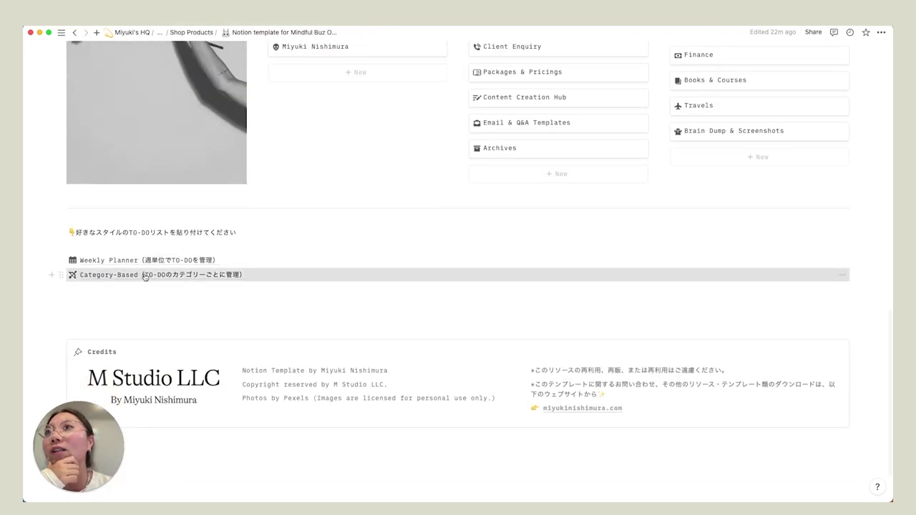
- Select all the to-do group blocks on the Category-Based page and return to the template page
{"action": "left_click", "coordinate": [172, 272]}
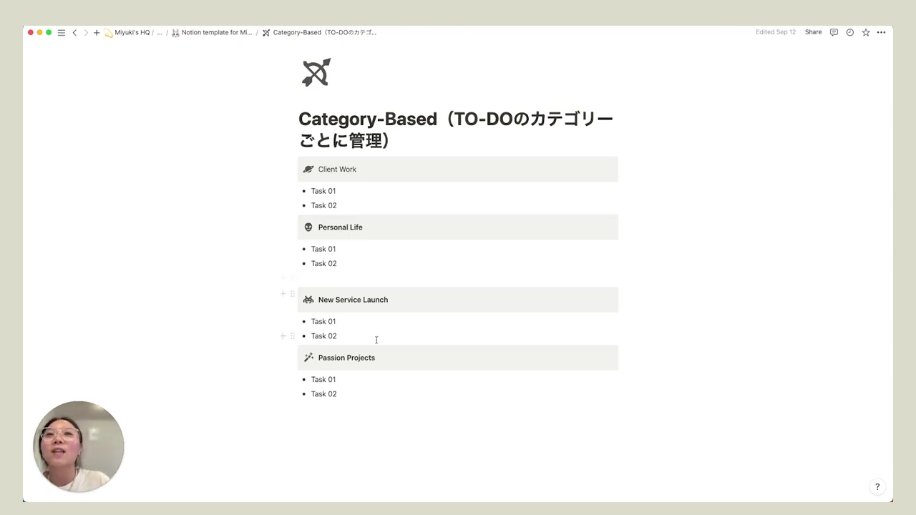
{"action": "left_click_drag", "start_coordinate": [670, 441], "coordinate": [302, 168]}
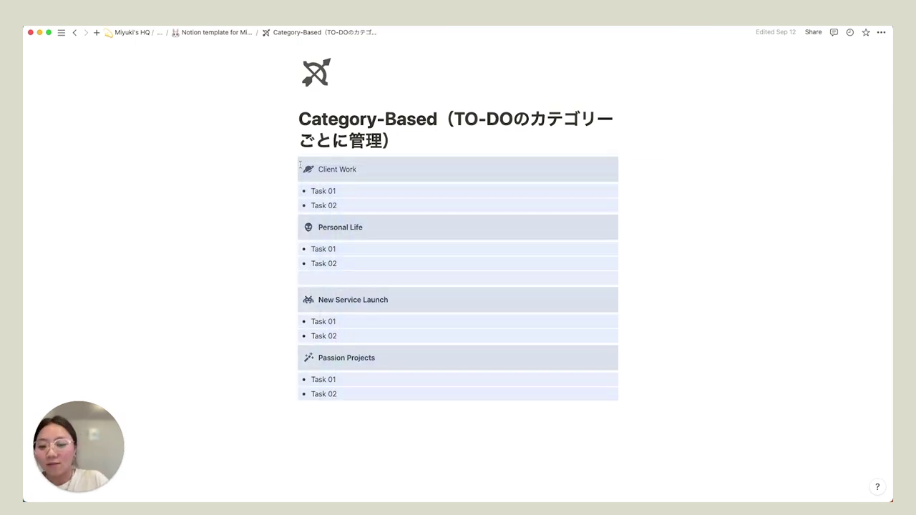
{"action": "left_click", "coordinate": [229, 33]}
{"action": "scroll", "coordinate": [330, 239], "scroll_direction": "down", "scroll_amount": 15}
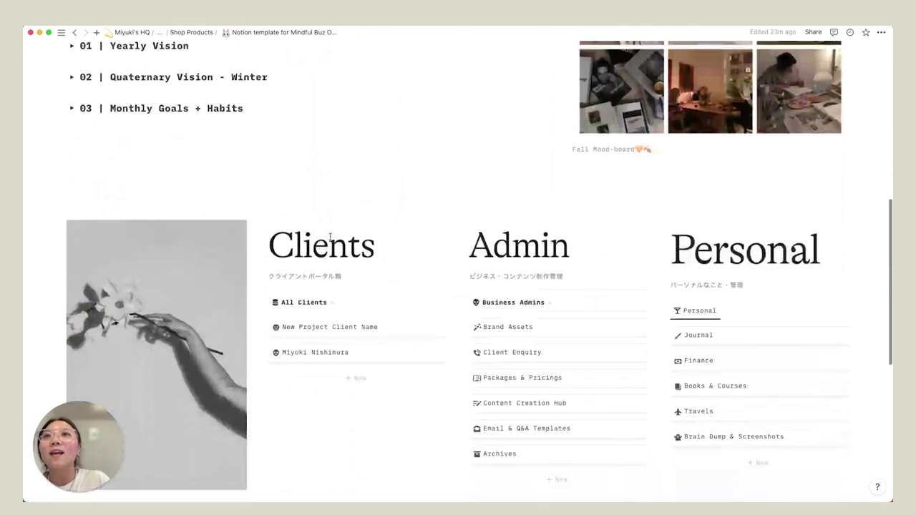
- Paste the Client Work, Personal Life, New Service Launch and Passion Projects groups below the note
{"action": "left_click", "coordinate": [198, 165]}
{"action": "key", "text": "Return"}
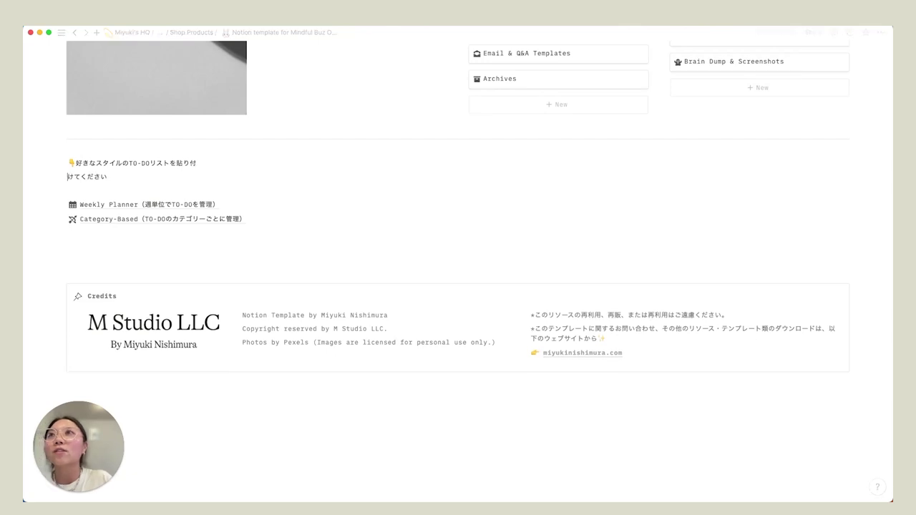
{"action": "key", "text": "BackSpace"}
{"action": "key", "text": "Down"}
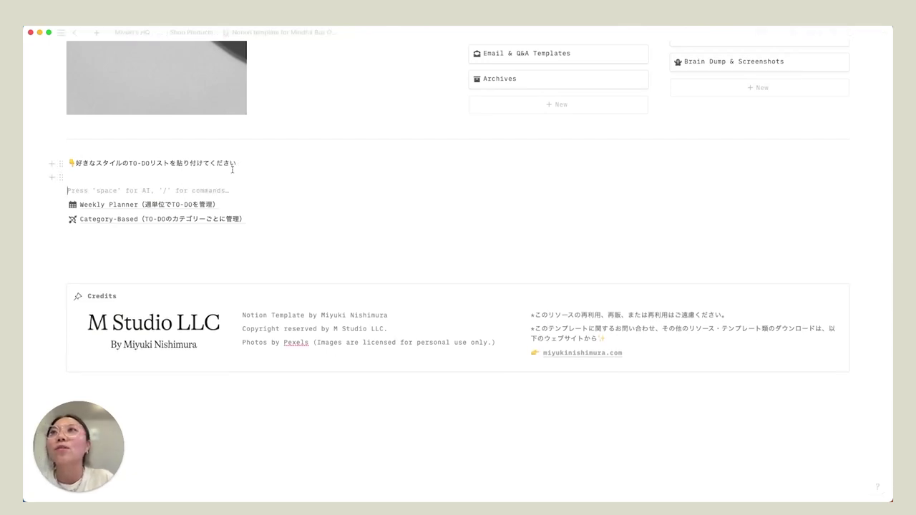
{"action": "type", "text": "Client Work Task 01 Task 02 Personal Life Task 01 Task 02  New Service Launch Task 01 Task 02 Passion Projects Task 01 Task 02"}
{"action": "scroll", "coordinate": [274, 220], "scroll_direction": "down", "scroll_amount": 1}
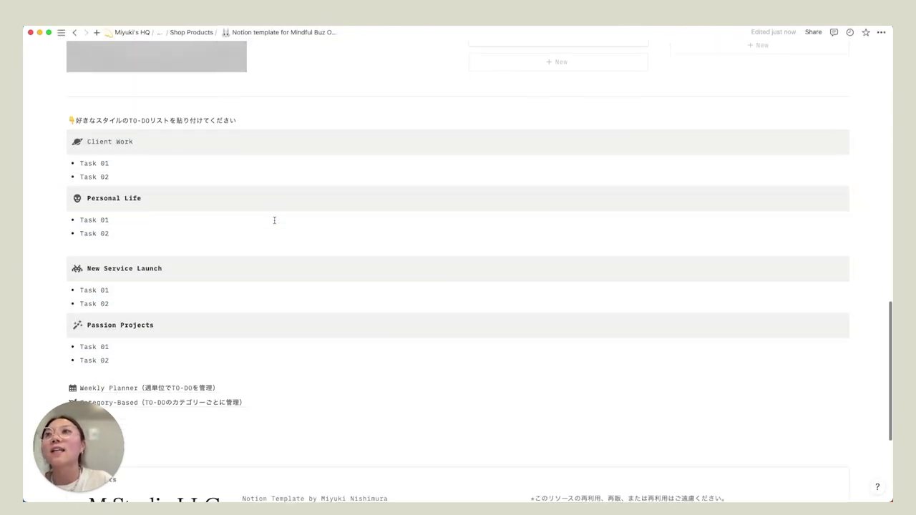
- Undo the paste, removing the four Category-Based to-do groups from the dashboard
{"action": "scroll", "coordinate": [221, 368], "scroll_direction": "up", "scroll_amount": 5}
{"action": "scroll", "coordinate": [222, 368], "scroll_direction": "up", "scroll_amount": 10}
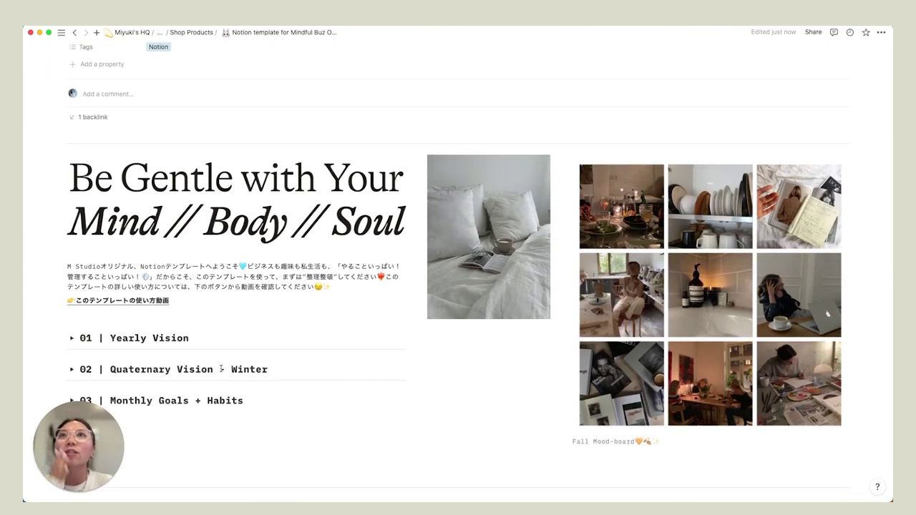
{"action": "scroll", "coordinate": [279, 393], "scroll_direction": "down", "scroll_amount": 5}
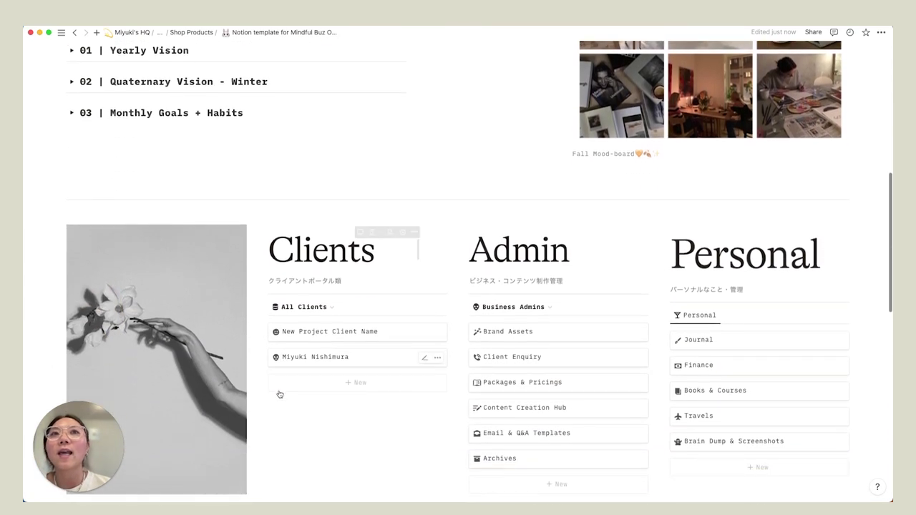
{"action": "scroll", "coordinate": [277, 389], "scroll_direction": "down", "scroll_amount": 4}
{"action": "scroll", "coordinate": [566, 153], "scroll_direction": "down", "scroll_amount": 5}
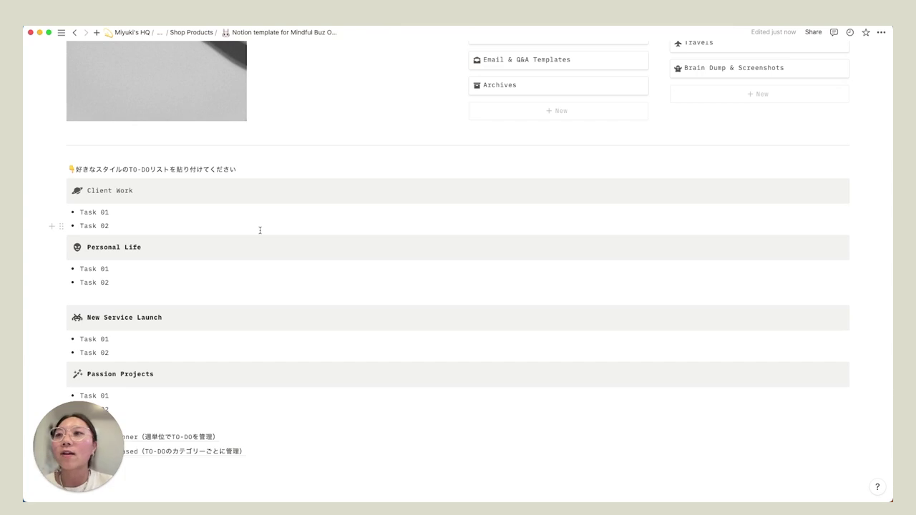
{"action": "key", "text": "super+z"}
{"action": "key", "text": "super+z"}
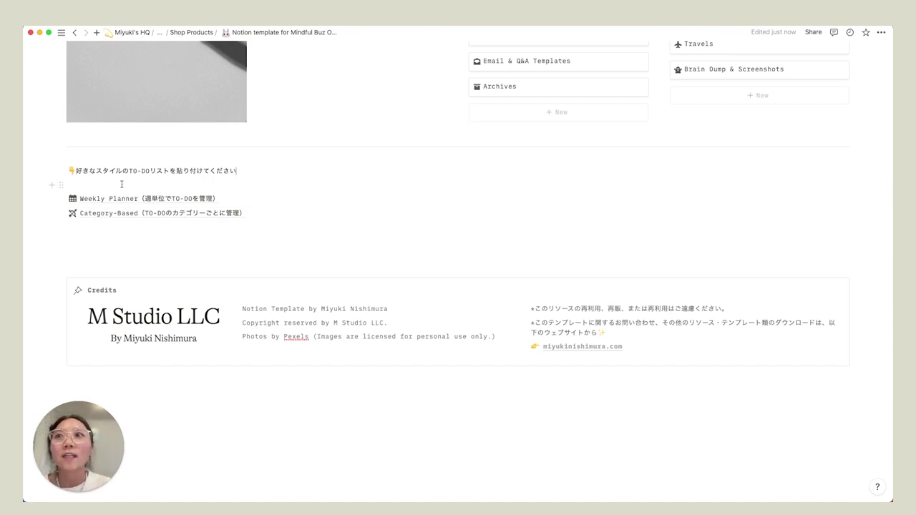
- Scroll up to the Clients section and open its All Clients view switcher
{"action": "scroll", "coordinate": [687, 170], "scroll_direction": "up", "scroll_amount": 5}
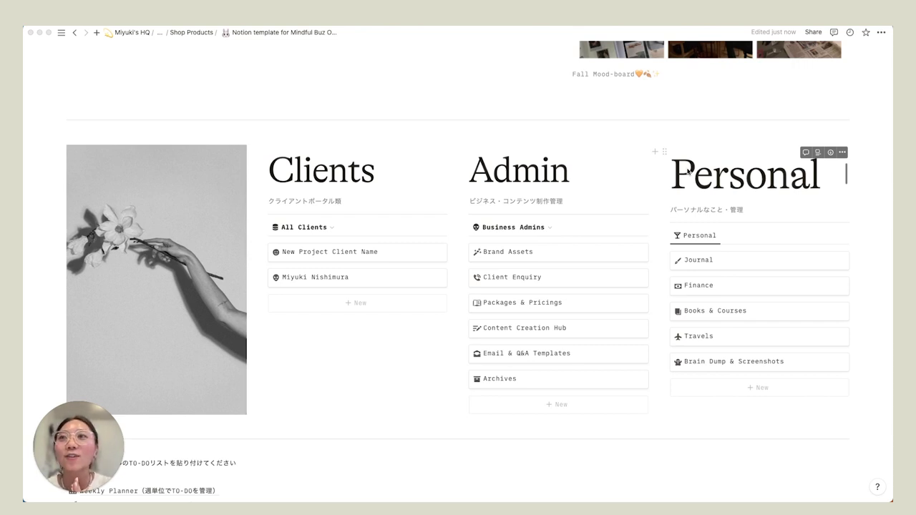
{"action": "left_click", "coordinate": [320, 229]}
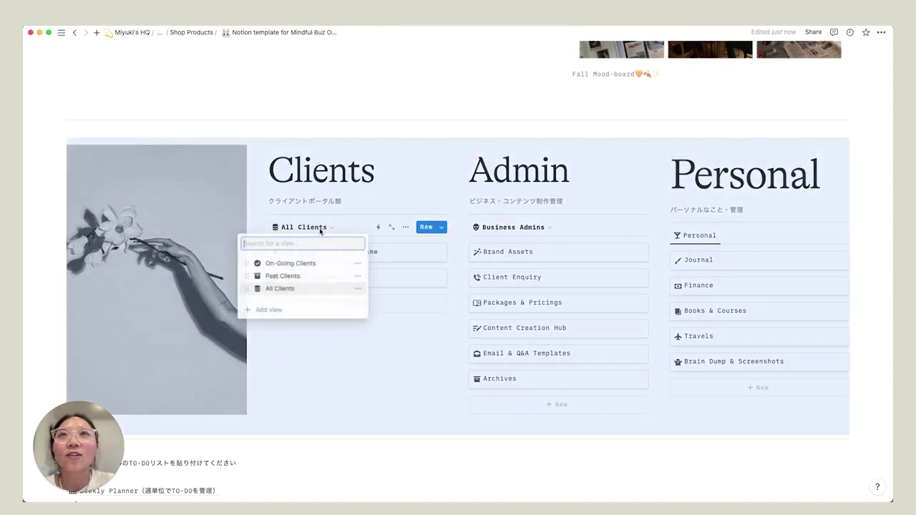
- Choose the On-Going Clients view for the Clients database
{"action": "left_click", "coordinate": [290, 263]}
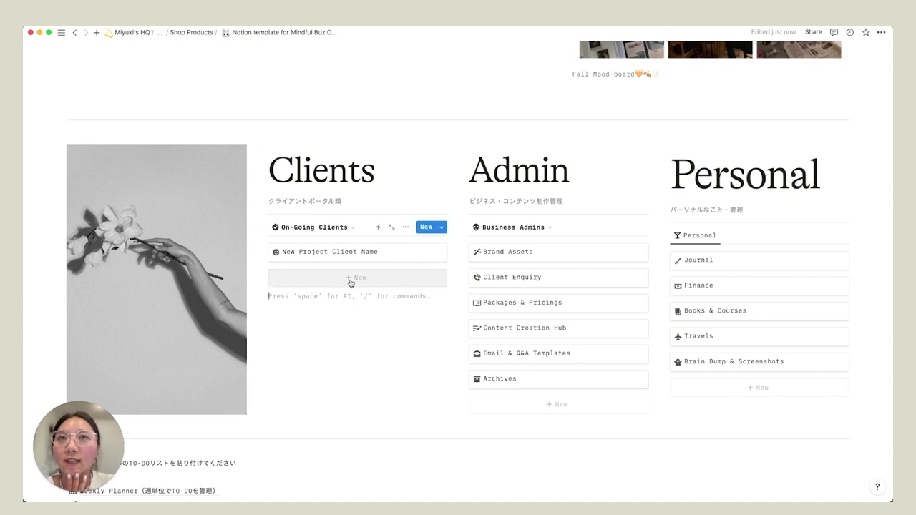
- Create a new client page from the Client Portal Template and open it full-page
{"action": "left_click", "coordinate": [350, 279]}
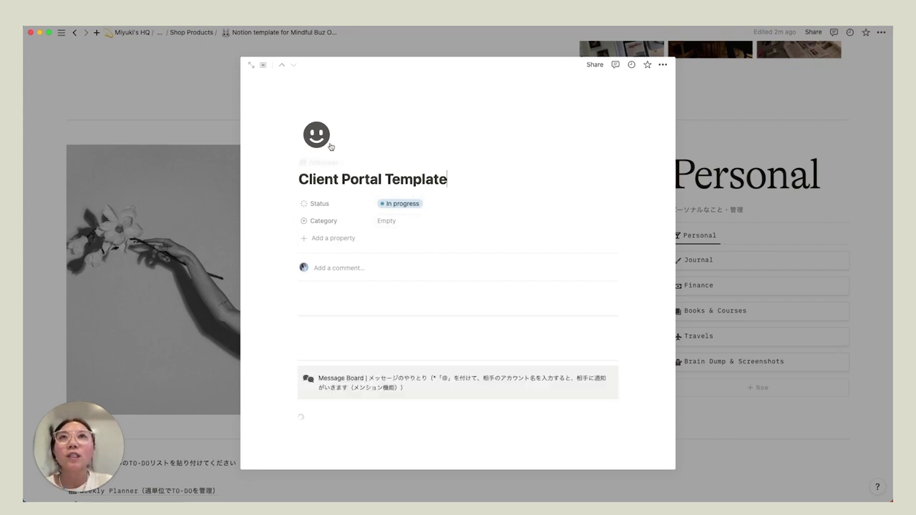
{"action": "scroll", "coordinate": [358, 265], "scroll_direction": "down", "scroll_amount": 2}
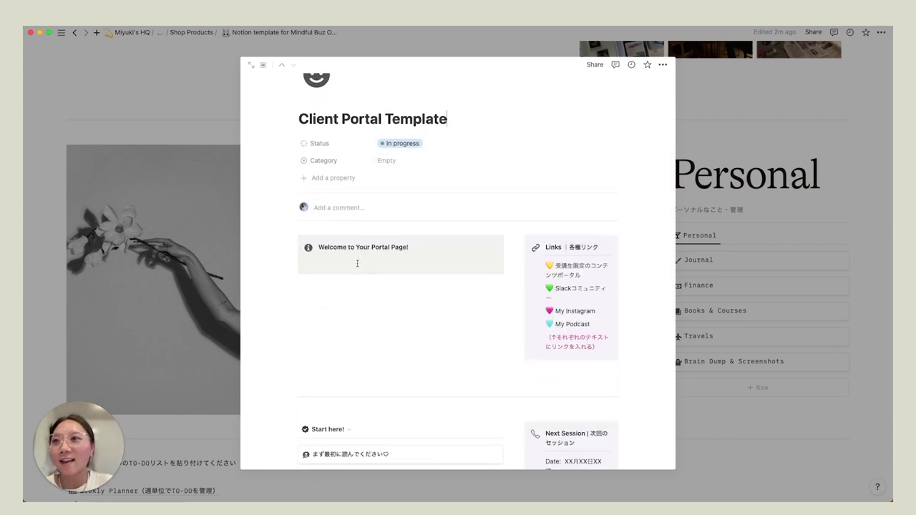
{"action": "left_click", "coordinate": [251, 65]}
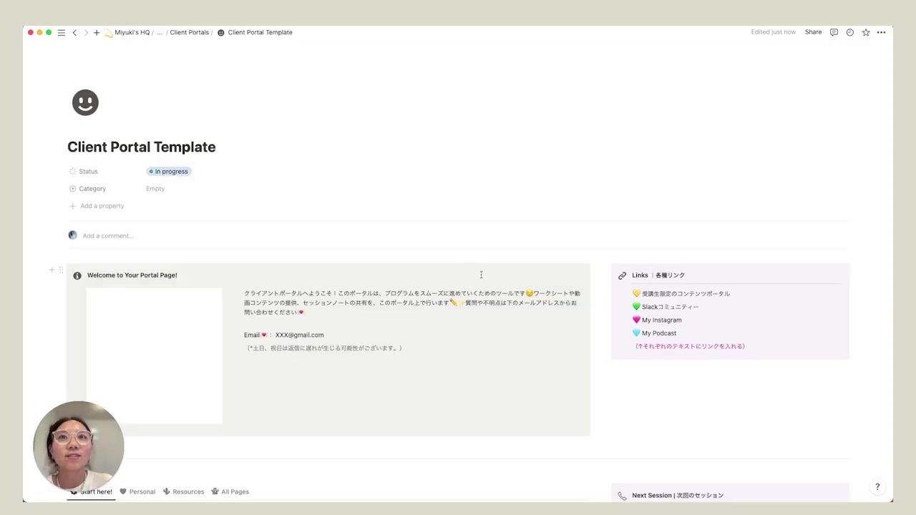
- Add a new Untitled card to the Start here! gallery
{"action": "scroll", "coordinate": [604, 256], "scroll_direction": "down", "scroll_amount": 2}
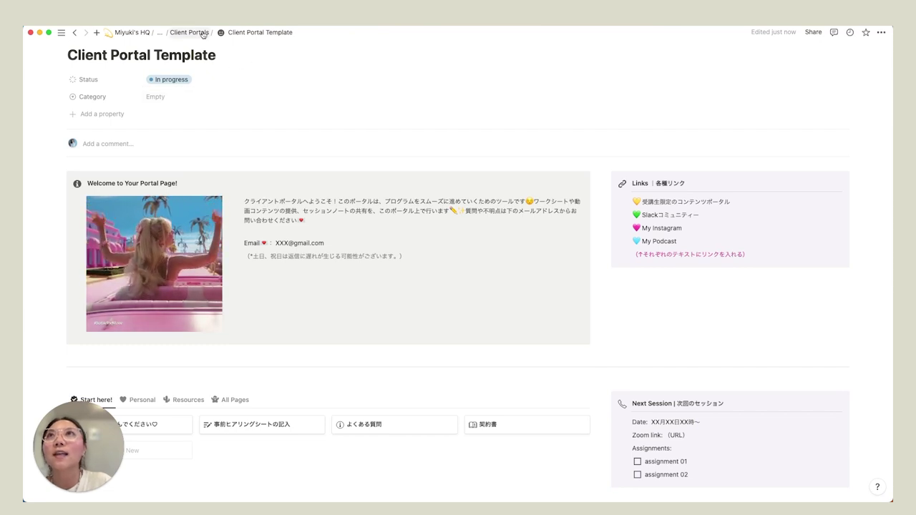
{"action": "scroll", "coordinate": [247, 182], "scroll_direction": "down", "scroll_amount": 4}
{"action": "left_click", "coordinate": [131, 254]}
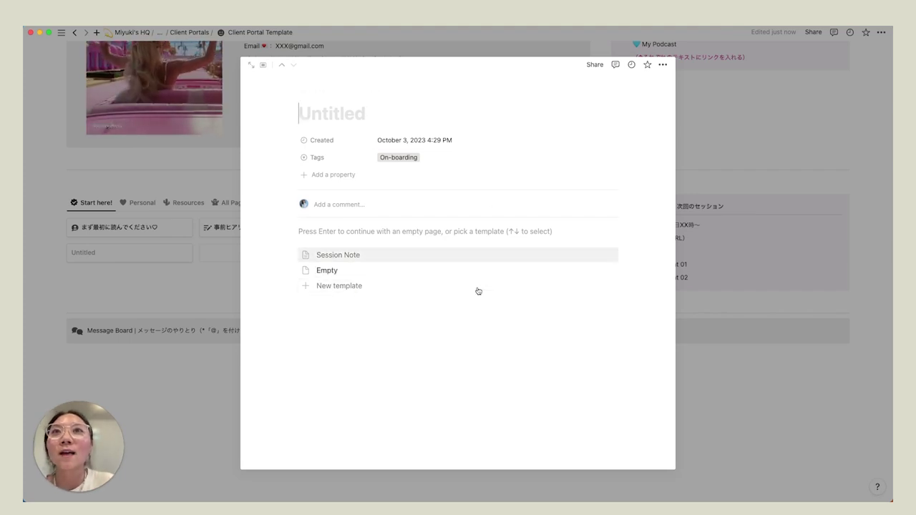
- Close the Untitled preview, delete that card, and scroll back to the page top
{"action": "left_click", "coordinate": [215, 230]}
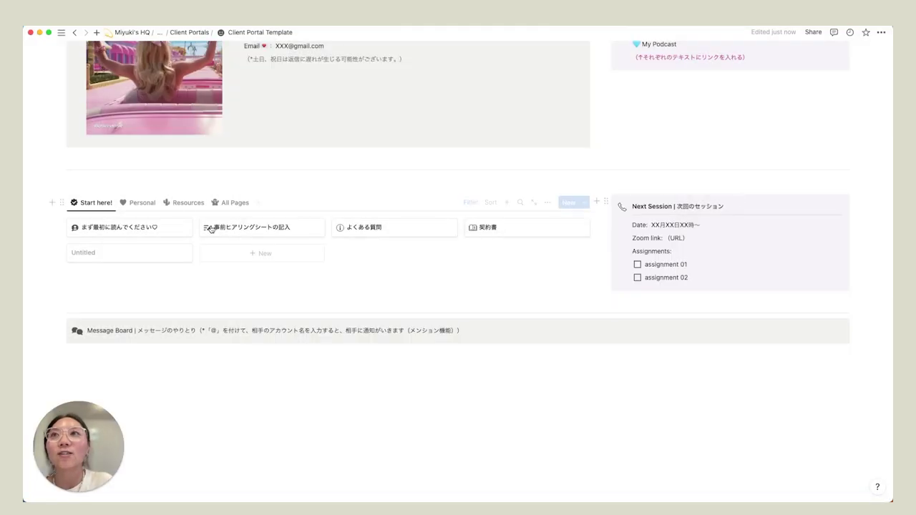
{"action": "left_click", "coordinate": [183, 253]}
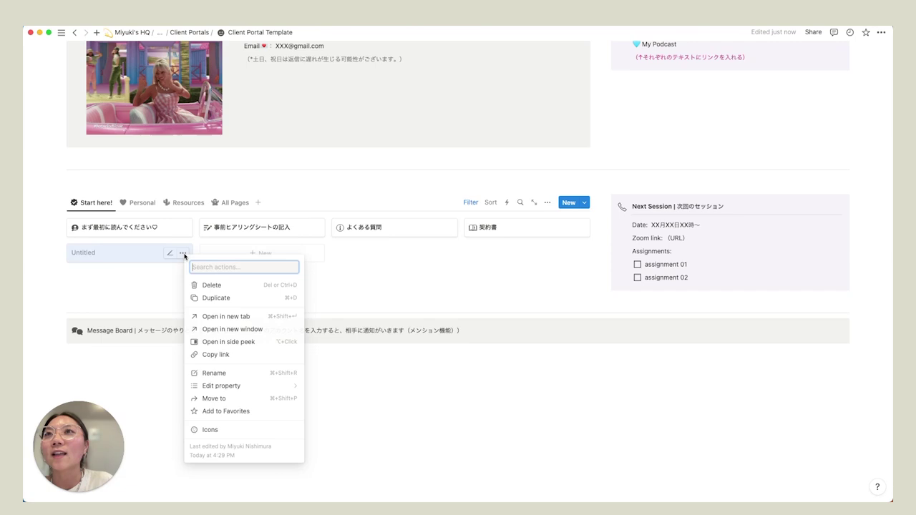
{"action": "left_click", "coordinate": [214, 284]}
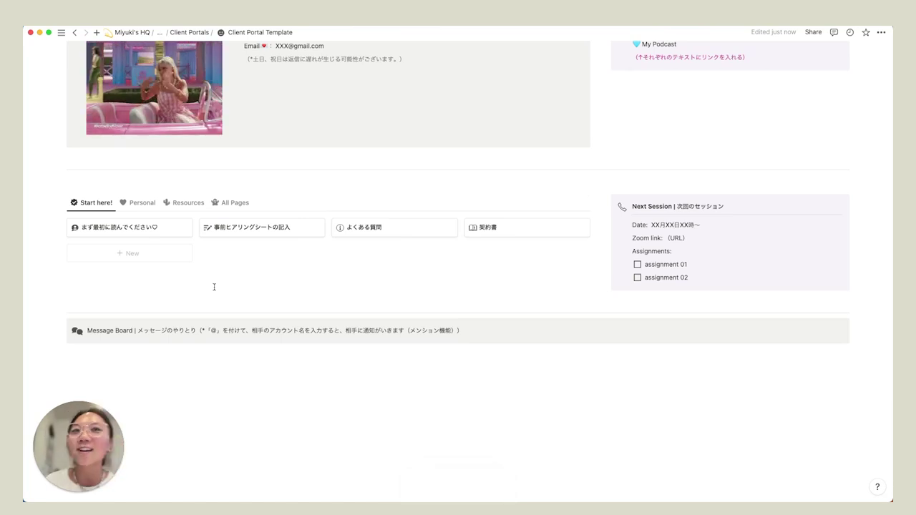
{"action": "scroll", "coordinate": [213, 287], "scroll_direction": "up", "scroll_amount": 3}
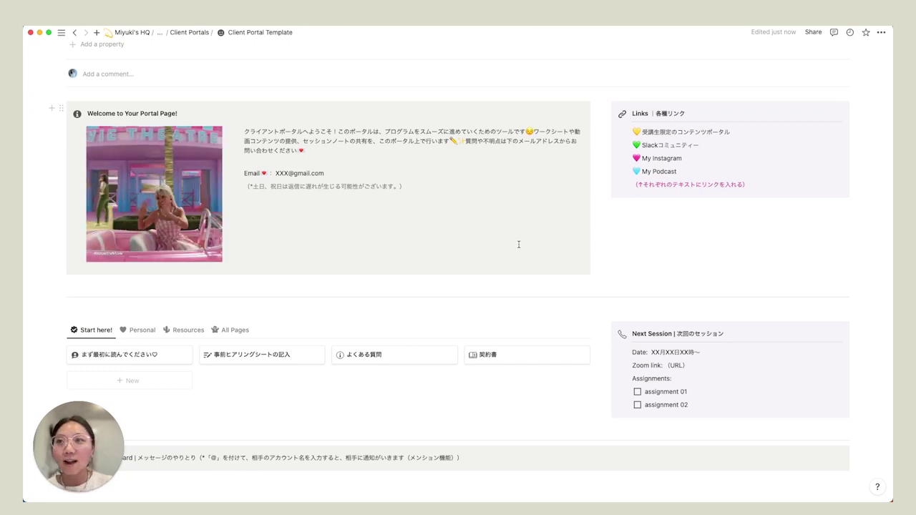
{"action": "scroll", "coordinate": [519, 244], "scroll_direction": "up", "scroll_amount": 1}
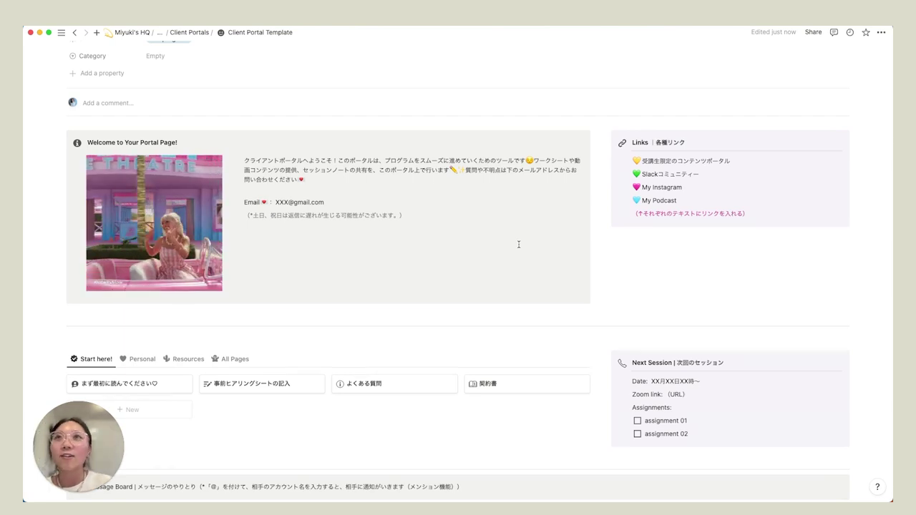
{"action": "scroll", "coordinate": [425, 344], "scroll_direction": "up", "scroll_amount": 4}
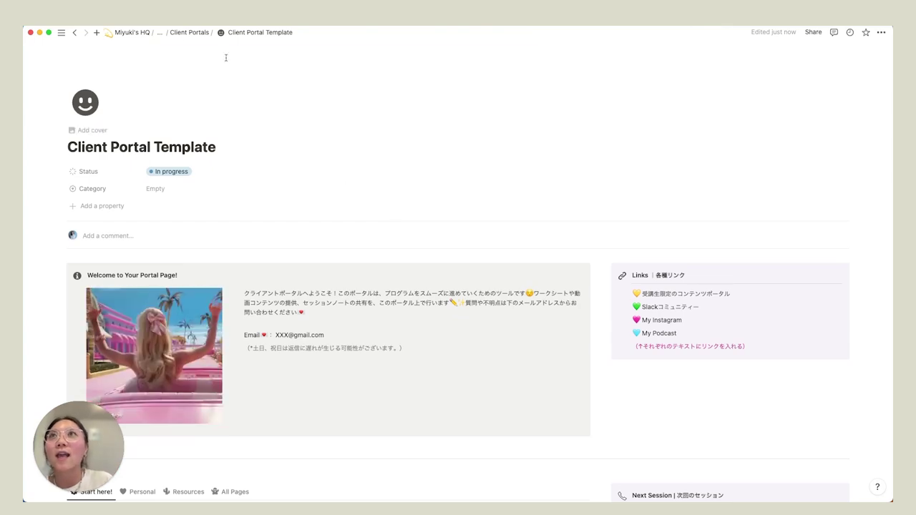
- Return to the main template page through the breadcrumb path
{"action": "left_click", "coordinate": [160, 32]}
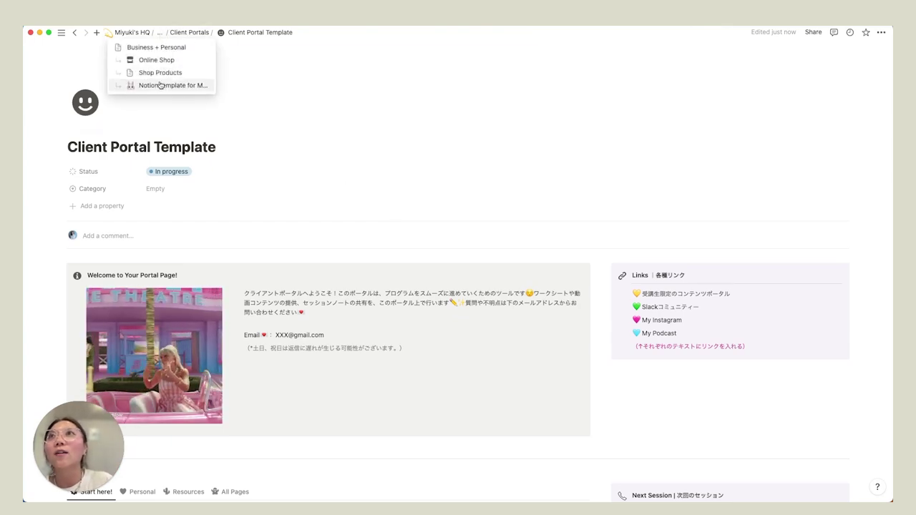
{"action": "left_click", "coordinate": [168, 84]}
{"action": "scroll", "coordinate": [283, 240], "scroll_direction": "down", "scroll_amount": 10}
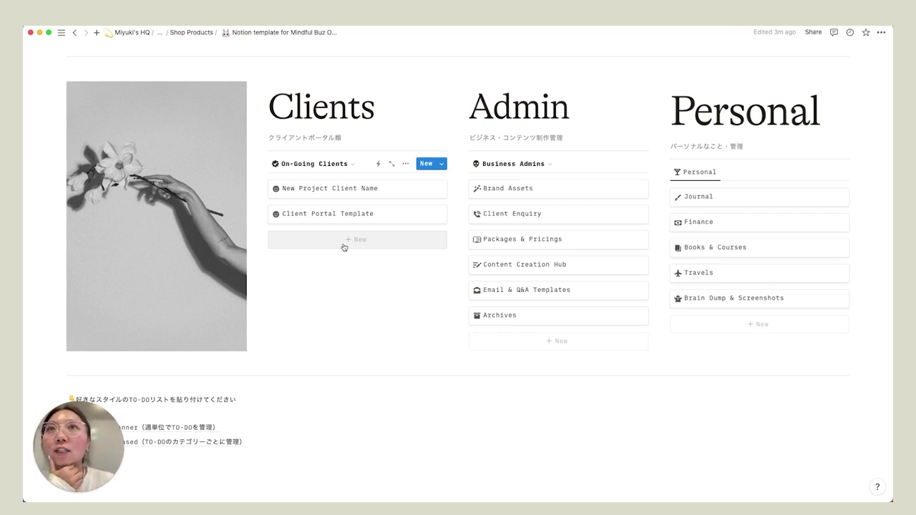
- Delete the Client Portal Template and New Project Client Name rows from Clients
{"action": "left_click", "coordinate": [440, 214]}
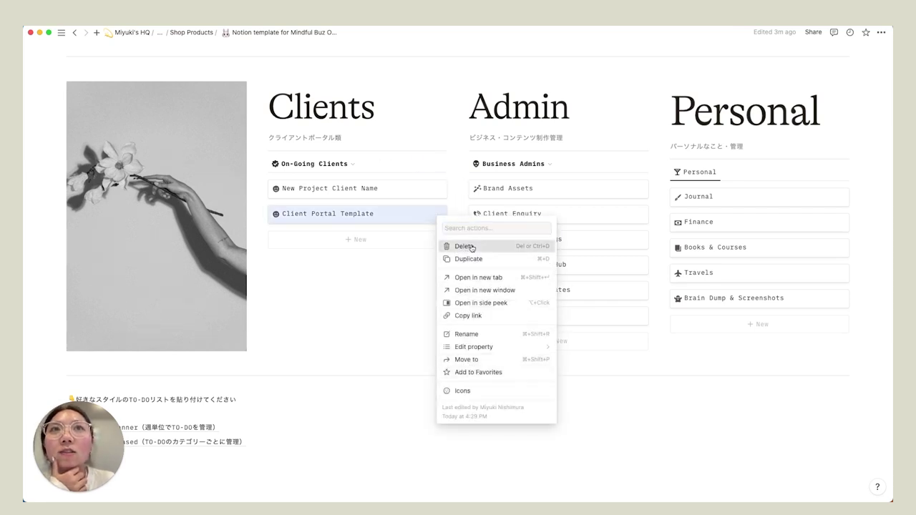
{"action": "left_click", "coordinate": [464, 247]}
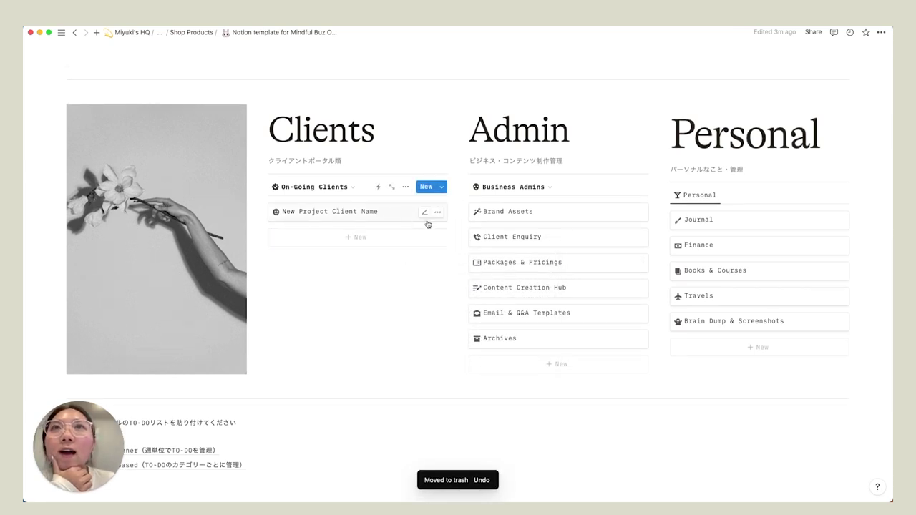
{"action": "left_click", "coordinate": [438, 214]}
{"action": "left_click", "coordinate": [467, 242]}
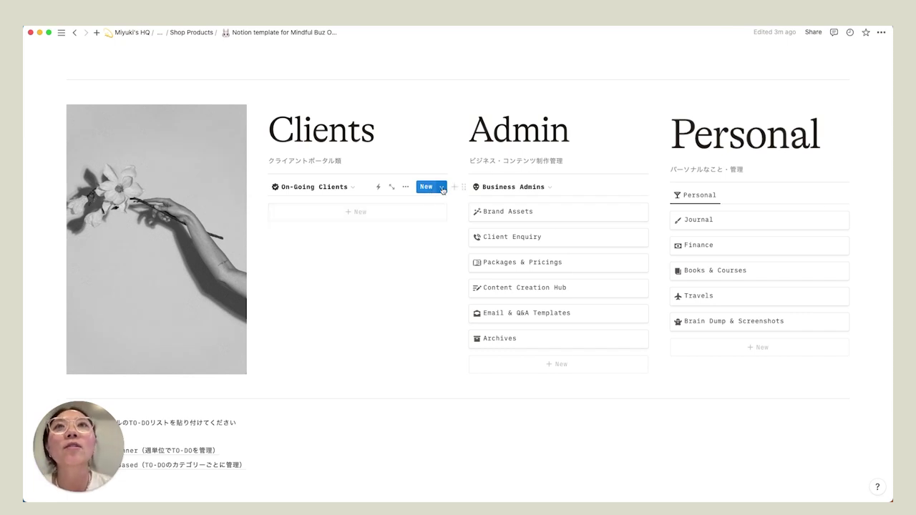
- From the Clients New ▾ template list, edit the Client Portal Template and expand it to full page
{"action": "left_click", "coordinate": [443, 188]}
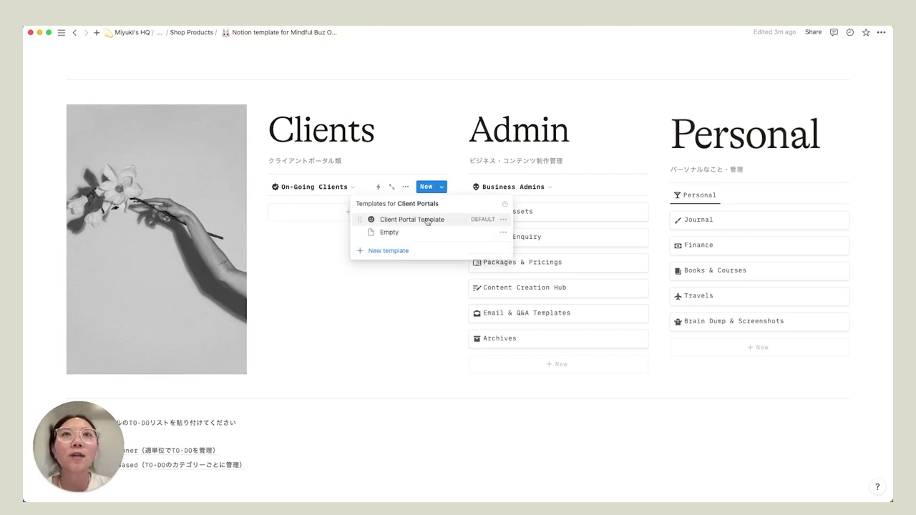
{"action": "left_click", "coordinate": [504, 221]}
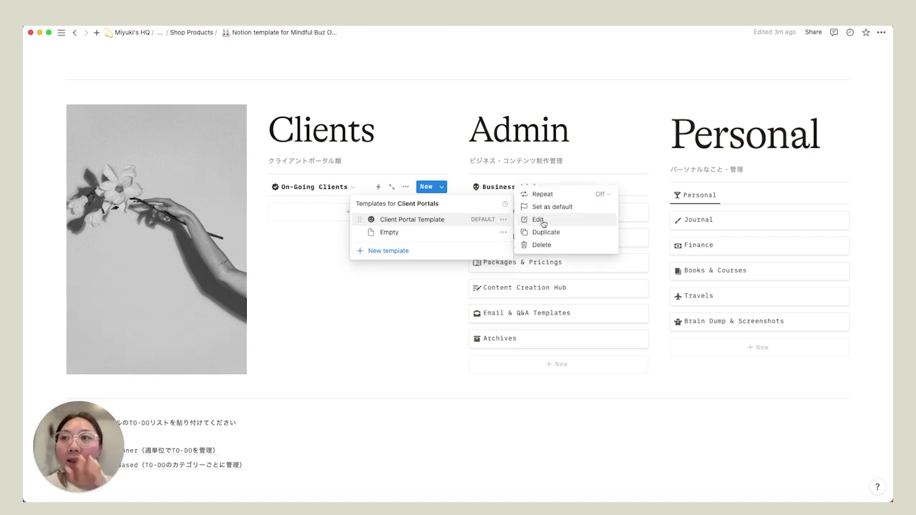
{"action": "left_click", "coordinate": [543, 222]}
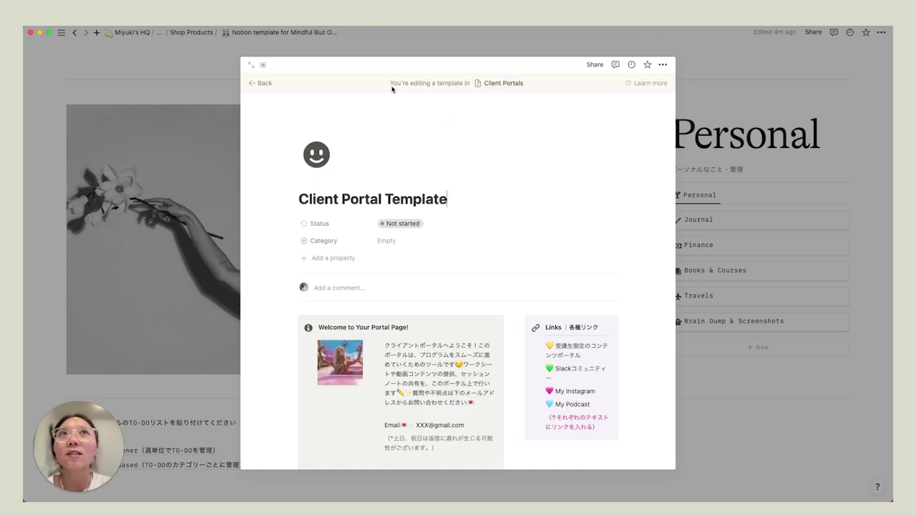
{"action": "left_click", "coordinate": [251, 65]}
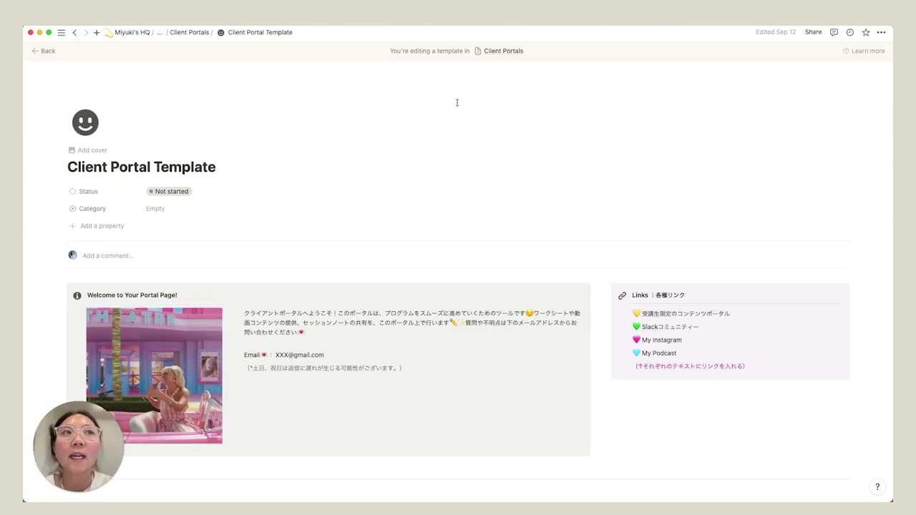
- Open the まず最初に読んでください♡ page and add empty lines below the welcome sentence
{"action": "scroll", "coordinate": [430, 226], "scroll_direction": "down", "scroll_amount": 5}
{"action": "scroll", "coordinate": [429, 226], "scroll_direction": "down", "scroll_amount": 3}
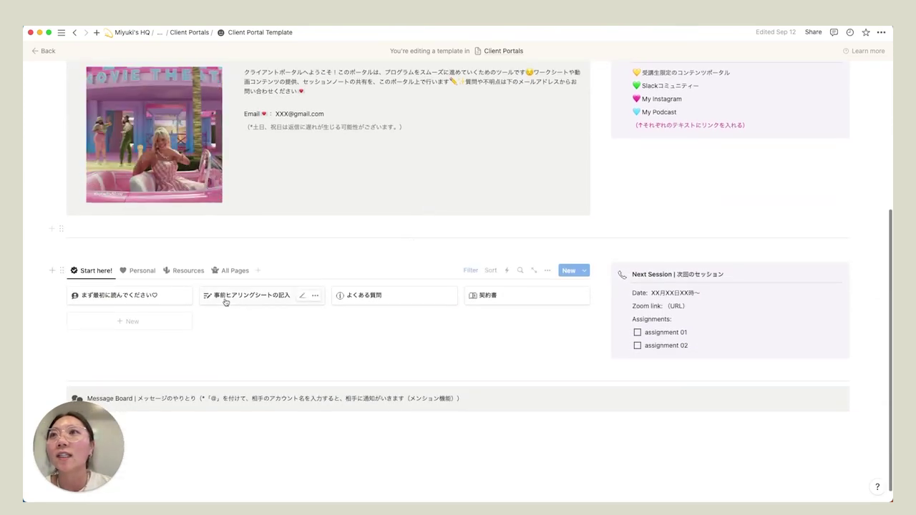
{"action": "left_click", "coordinate": [133, 297]}
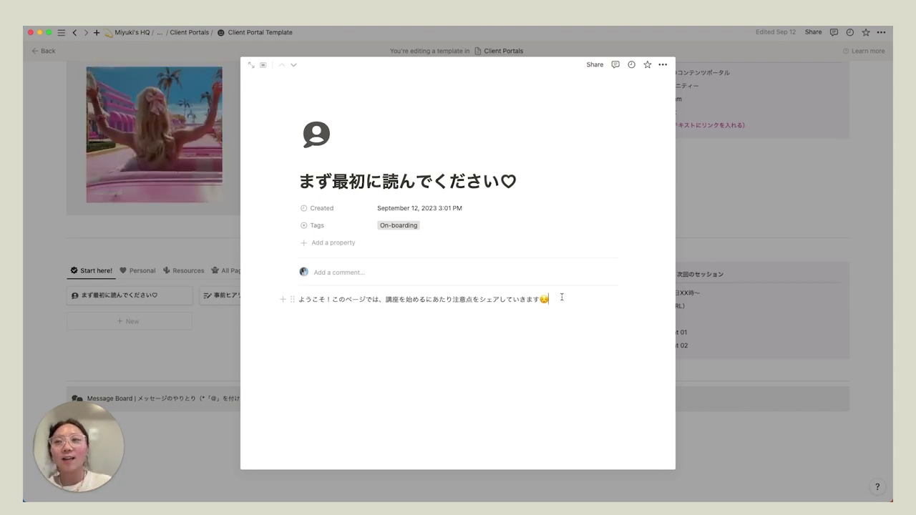
{"action": "key", "text": "Return"}
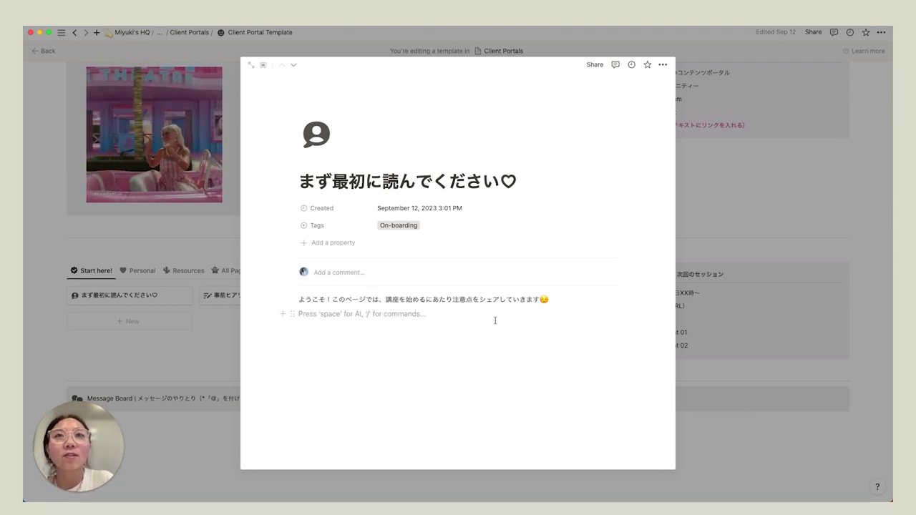
{"action": "key", "text": "Return"}
- Insert a Video embed block on the new empty line
{"action": "left_click", "coordinate": [283, 328]}
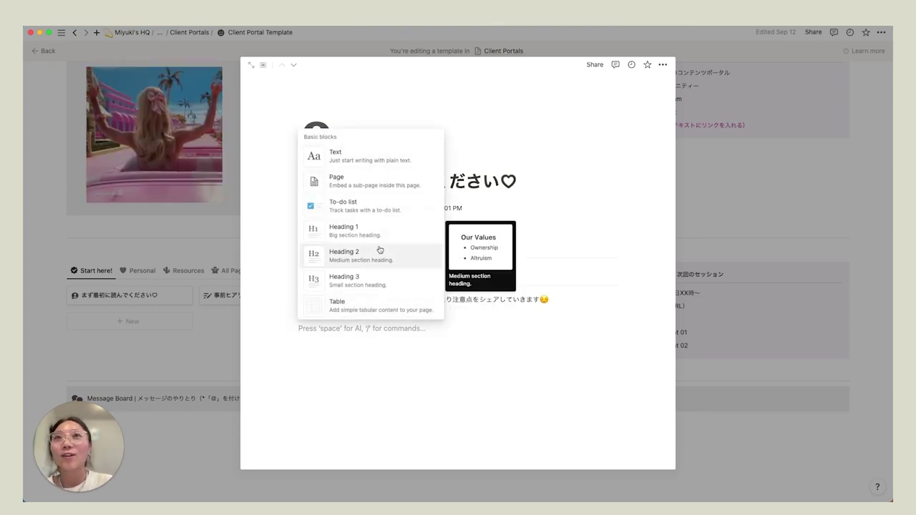
{"action": "scroll", "coordinate": [379, 250], "scroll_direction": "down", "scroll_amount": 6}
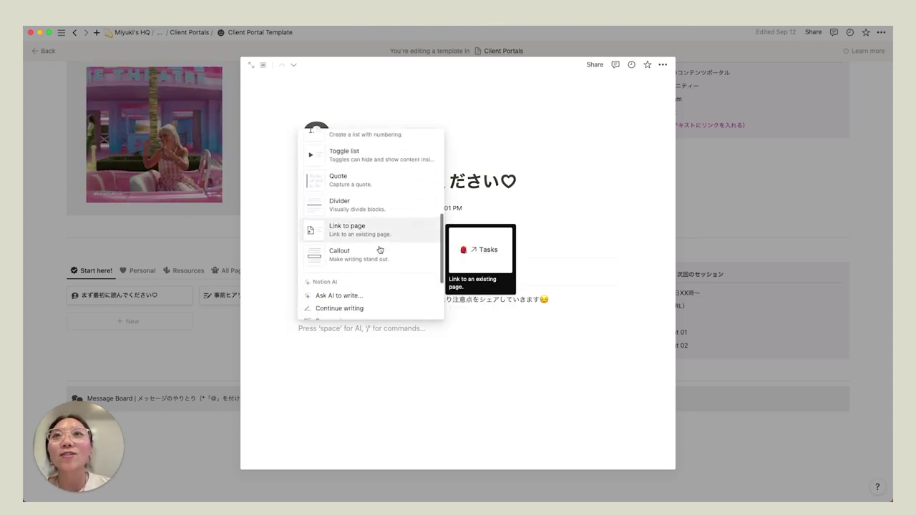
{"action": "scroll", "coordinate": [380, 250], "scroll_direction": "down", "scroll_amount": 4}
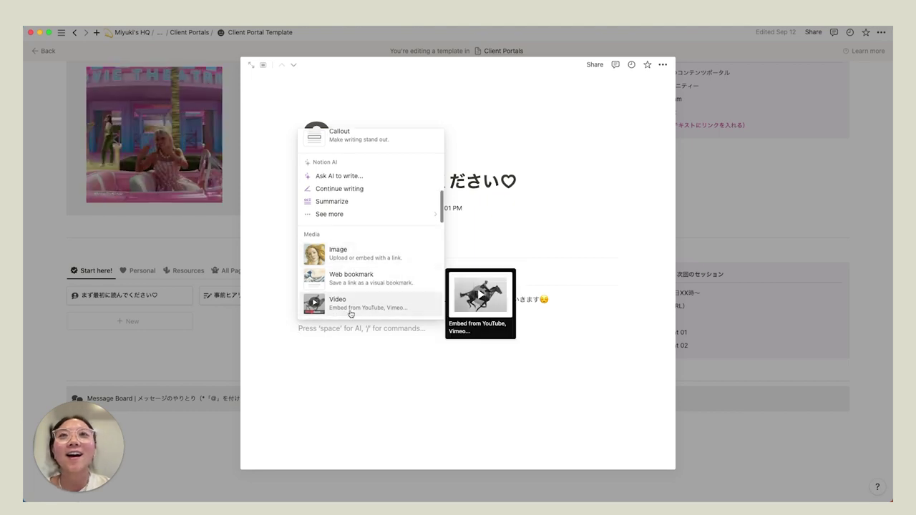
{"action": "left_click", "coordinate": [341, 331]}
{"action": "left_click", "coordinate": [281, 330]}
{"action": "scroll", "coordinate": [358, 272], "scroll_direction": "down", "scroll_amount": 10}
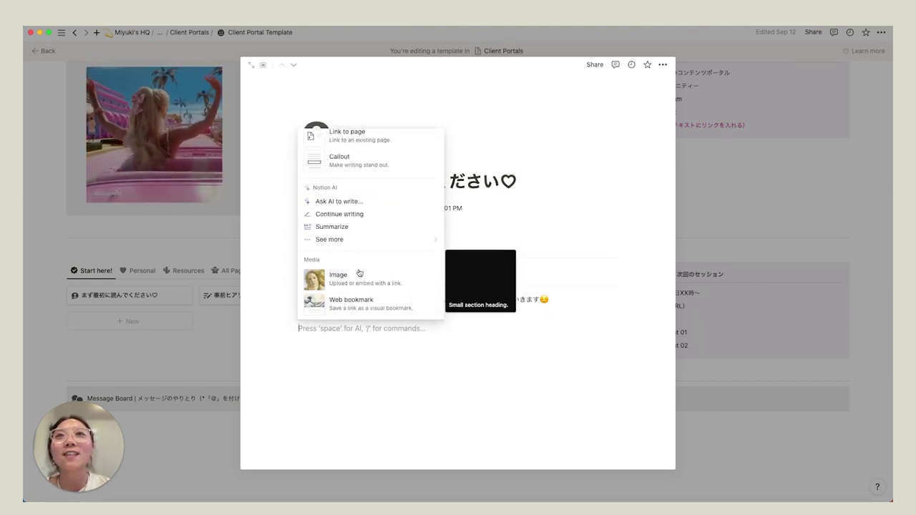
{"action": "left_click", "coordinate": [352, 244]}
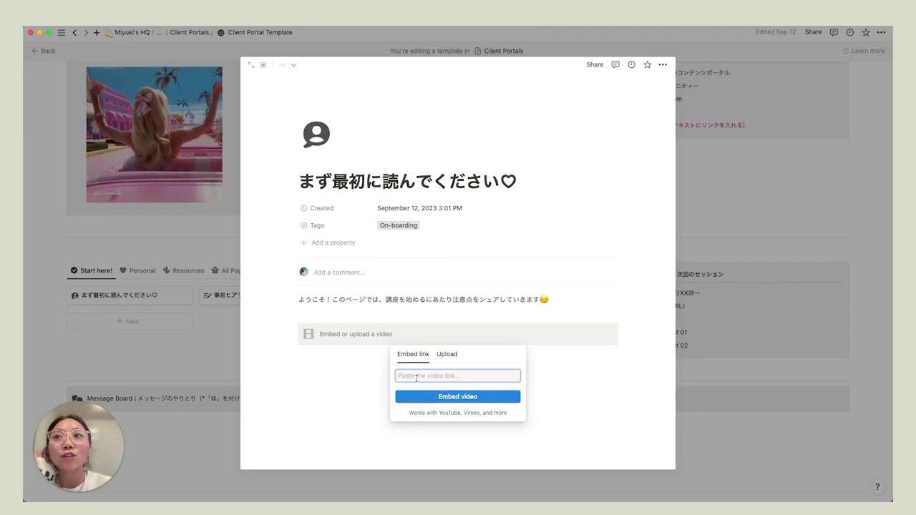
- Leave the video embed empty, delete the blank line above it, and close the page preview
{"action": "left_click", "coordinate": [366, 379]}
{"action": "left_click", "coordinate": [343, 316]}
{"action": "key", "text": "BackSpace"}
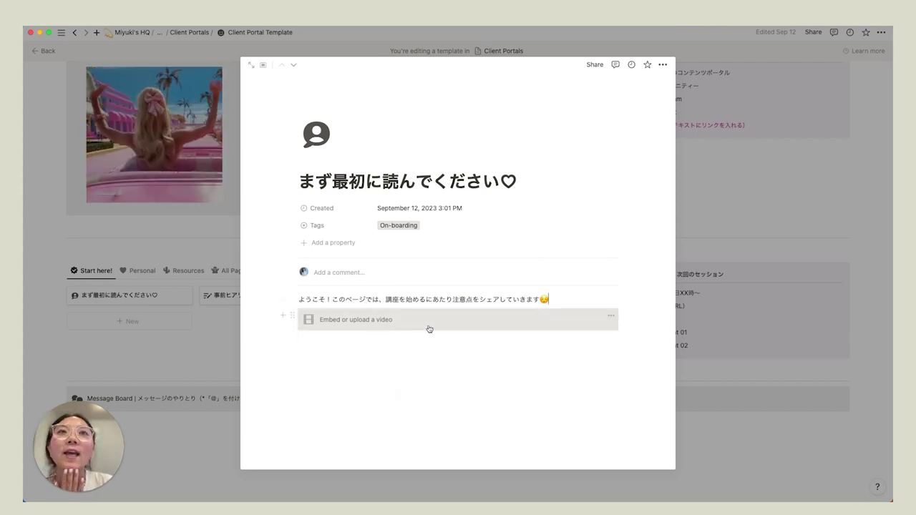
{"action": "left_click", "coordinate": [796, 204]}
{"action": "scroll", "coordinate": [796, 205], "scroll_direction": "up", "scroll_amount": 5}
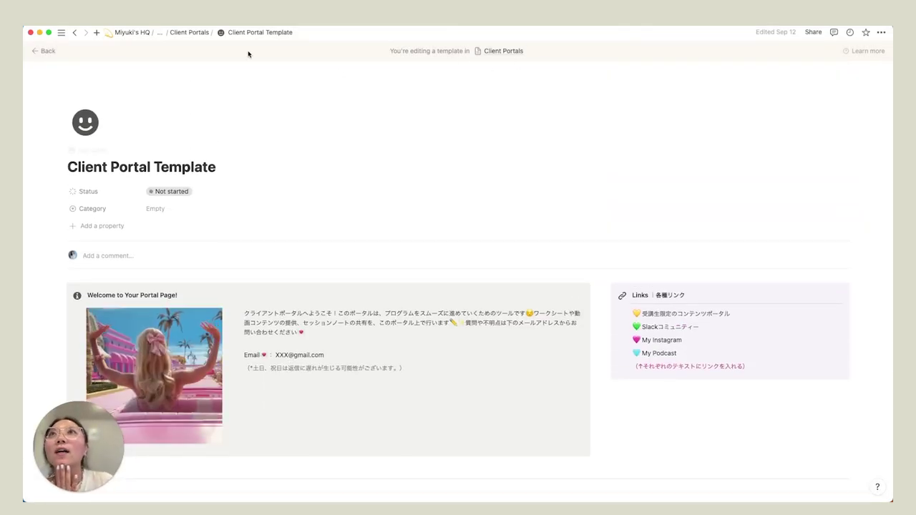
- Return to the Notion template dashboard via the breadcrumb
{"action": "left_click", "coordinate": [159, 33]}
{"action": "left_click", "coordinate": [171, 85]}
{"action": "scroll", "coordinate": [282, 240], "scroll_direction": "down", "scroll_amount": 15}
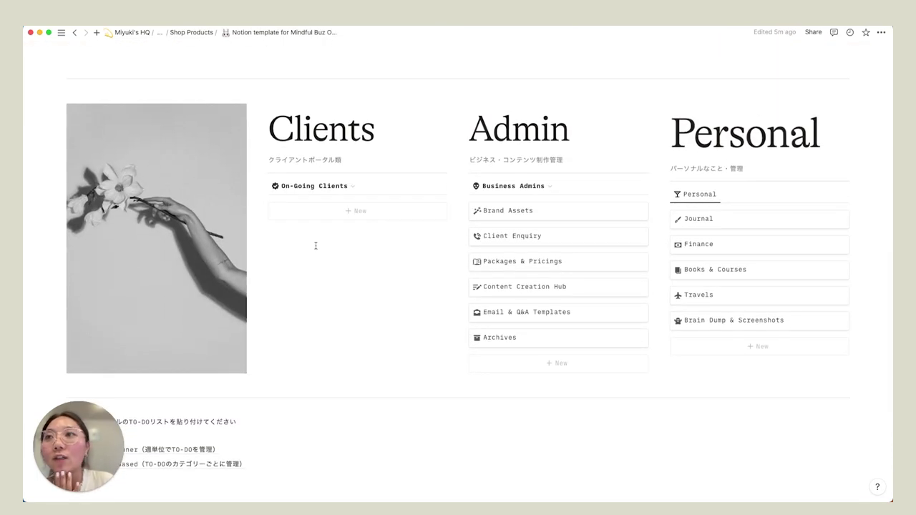
{"action": "scroll", "coordinate": [315, 244], "scroll_direction": "up", "scroll_amount": 2}
- Create a new client portal under On-Going Clients and open its まず最初に読んでください♡ page
{"action": "left_click", "coordinate": [352, 222]}
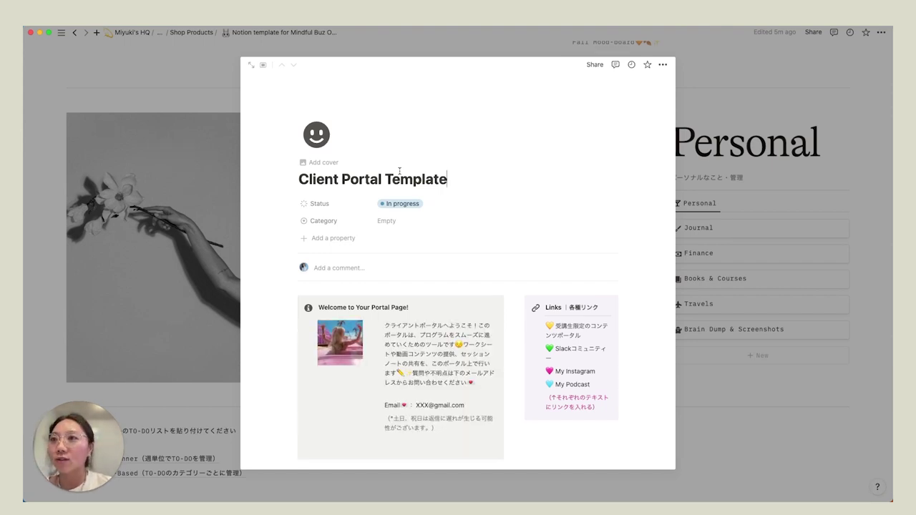
{"action": "left_click", "coordinate": [252, 65]}
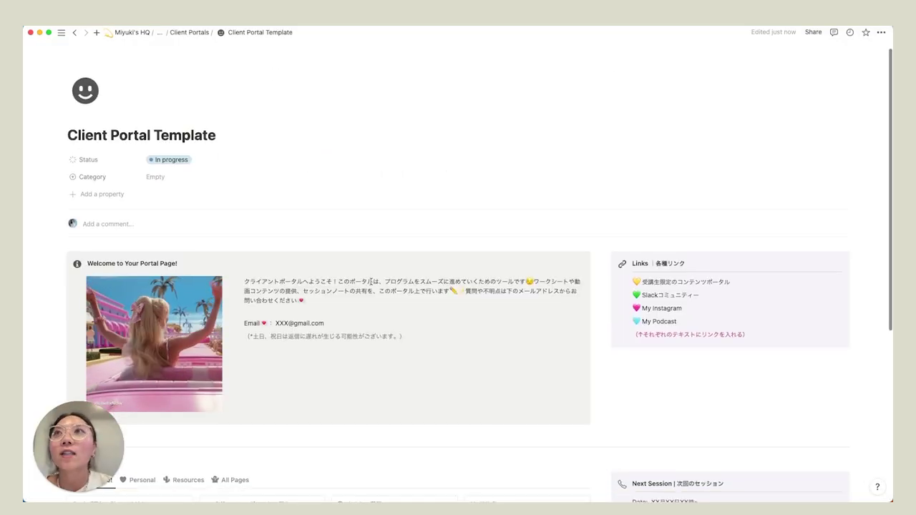
{"action": "scroll", "coordinate": [248, 139], "scroll_direction": "down", "scroll_amount": 5}
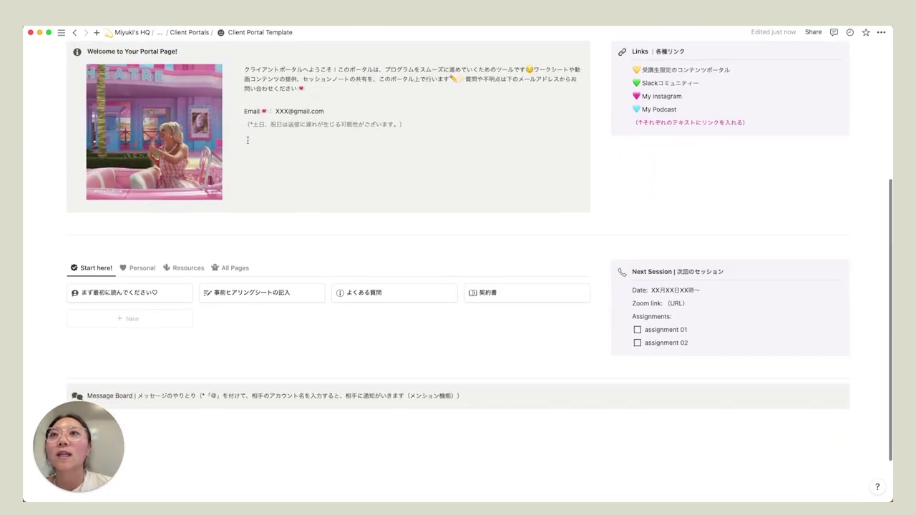
{"action": "left_click", "coordinate": [142, 297]}
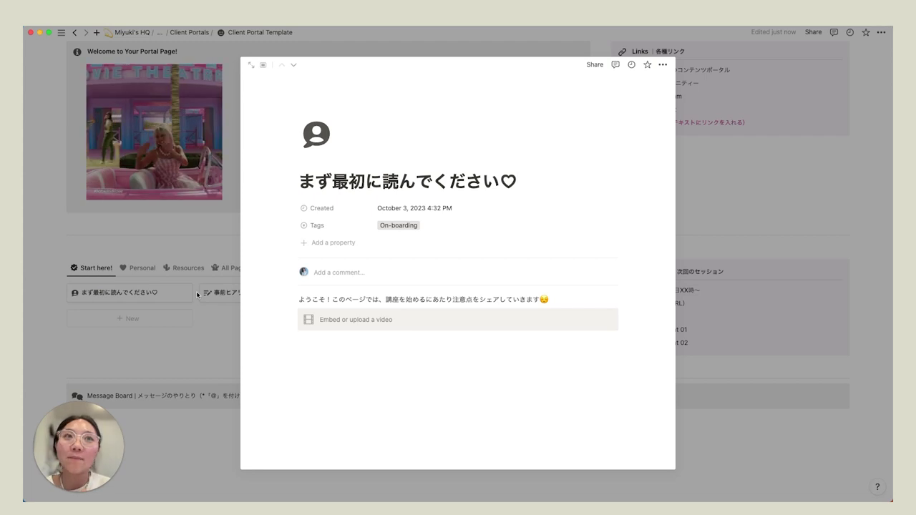
- Retitle the new client portal with the client's full name
{"action": "left_click", "coordinate": [197, 294]}
{"action": "scroll", "coordinate": [233, 214], "scroll_direction": "up", "scroll_amount": 3}
{"action": "scroll", "coordinate": [232, 213], "scroll_direction": "up", "scroll_amount": 2}
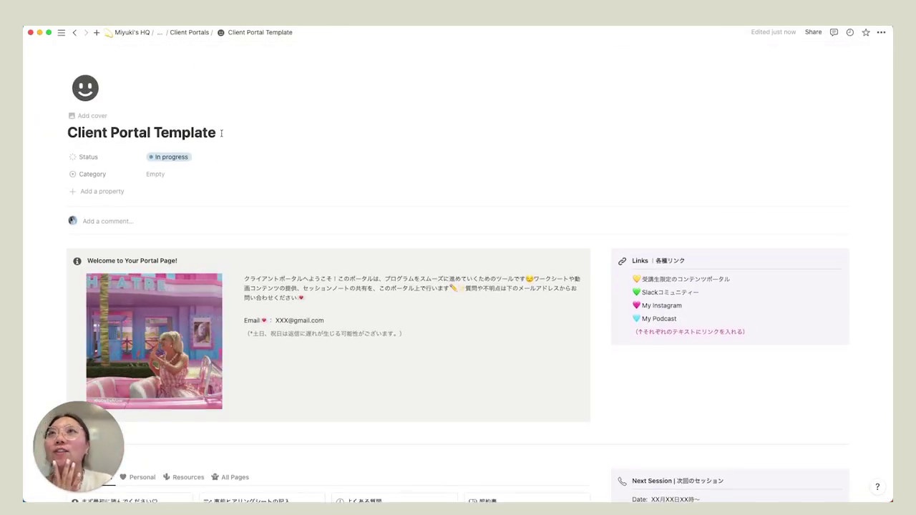
{"action": "triple_click", "coordinate": [229, 133]}
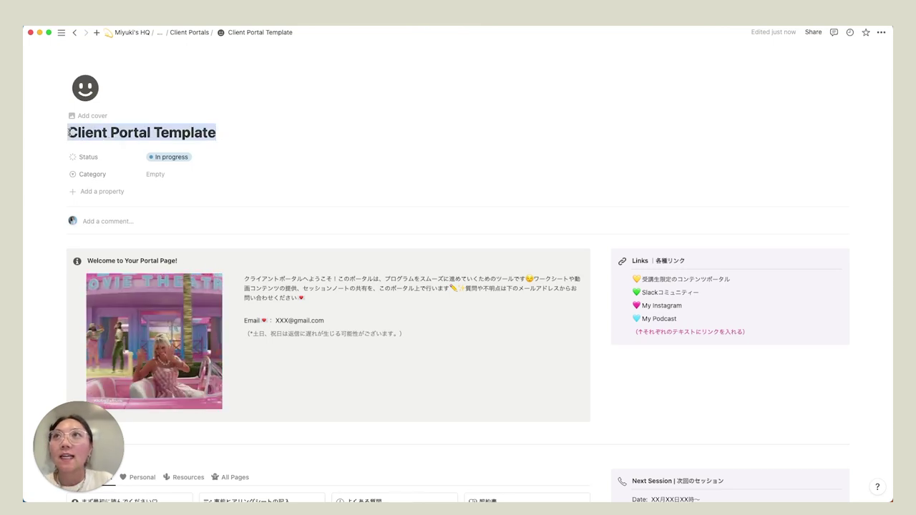
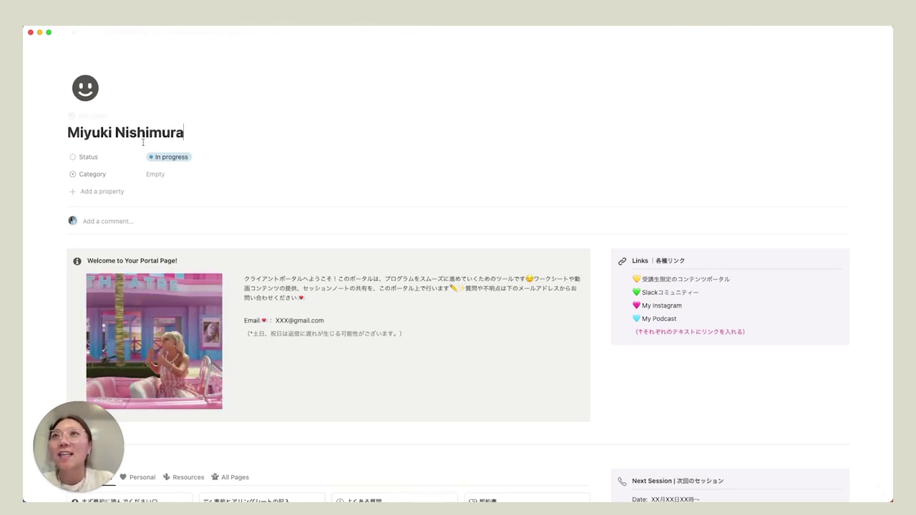
- Reopen the まず最初に読んでください♡ page and delete its video block
{"action": "scroll", "coordinate": [164, 160], "scroll_direction": "down", "scroll_amount": 4}
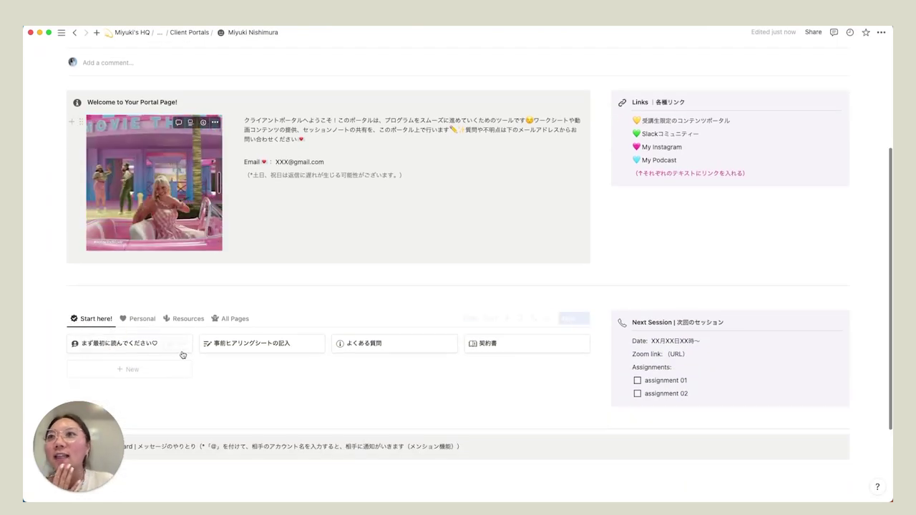
{"action": "scroll", "coordinate": [180, 352], "scroll_direction": "down", "scroll_amount": 1}
{"action": "left_click", "coordinate": [126, 297]}
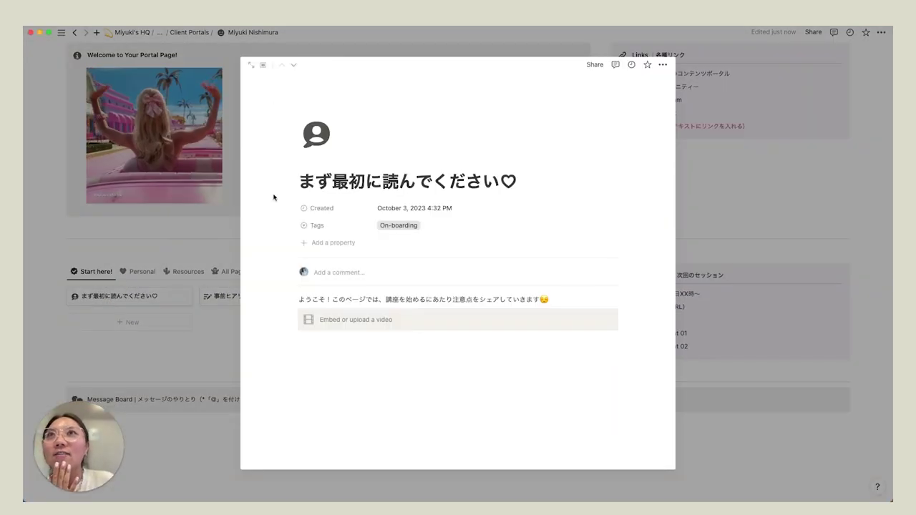
{"action": "left_click", "coordinate": [293, 316]}
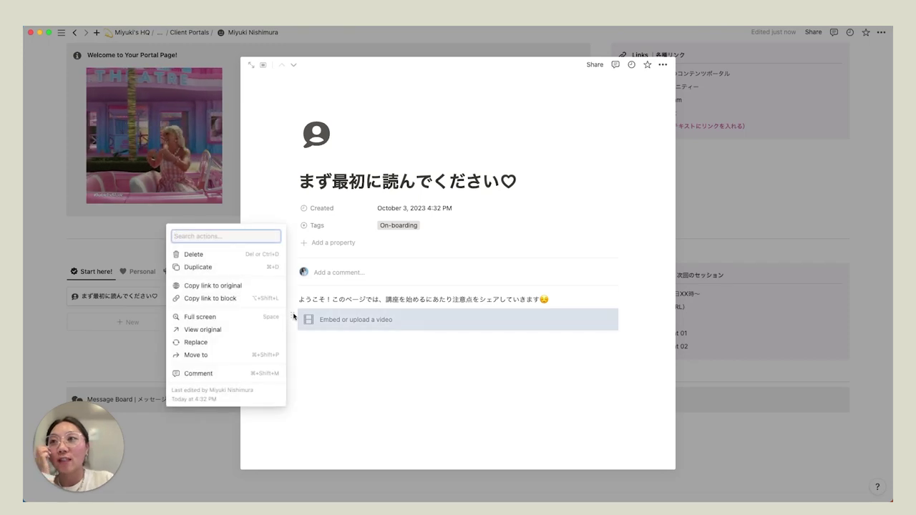
{"action": "key", "text": "Delete"}
- Copy the welcome sentence and paste it repeatedly into a new block below
{"action": "left_click_drag", "start_coordinate": [556, 301], "coordinate": [299, 301]}
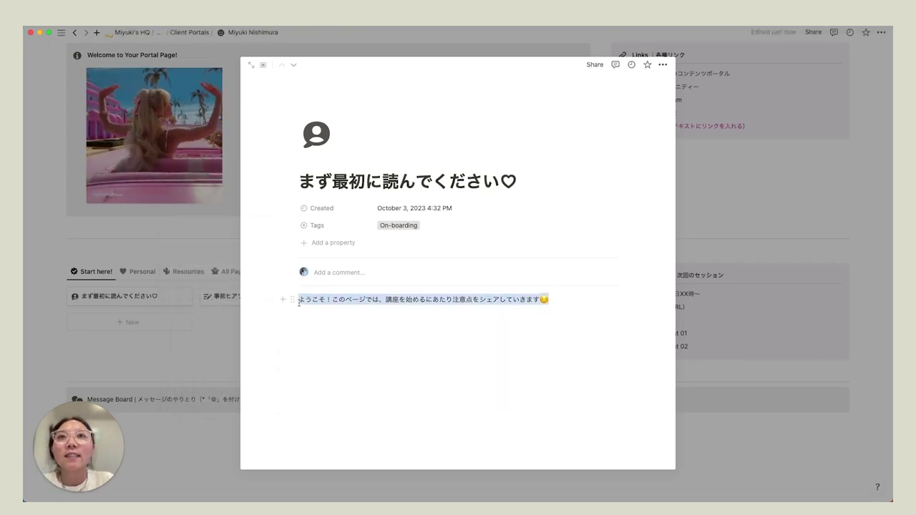
{"action": "key", "text": "ctrl+c"}
{"action": "left_click", "coordinate": [316, 319]}
{"action": "key", "text": "Return"}
{"action": "key", "text": "ctrl+v"}
{"action": "key", "text": "ctrl+v"}
{"action": "key", "text": "ctrl+v"}
{"action": "key", "text": "ctrl+v"}
{"action": "key", "text": "ctrl+v"}
{"action": "key", "text": "ctrl+v"}
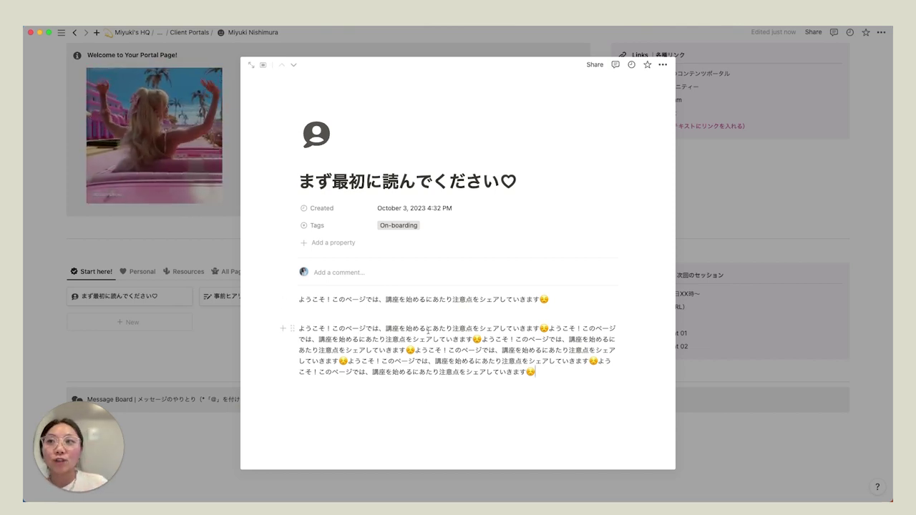
- Go back to the Mindful Buz template page and scroll to the Clients, Admin and Personal sections
{"action": "left_click", "coordinate": [779, 264]}
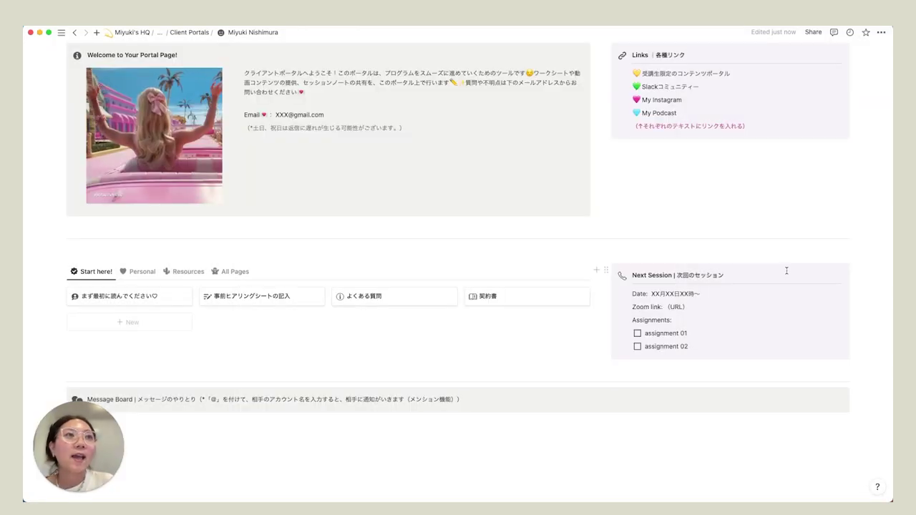
{"action": "scroll", "coordinate": [517, 298], "scroll_direction": "up", "scroll_amount": 3}
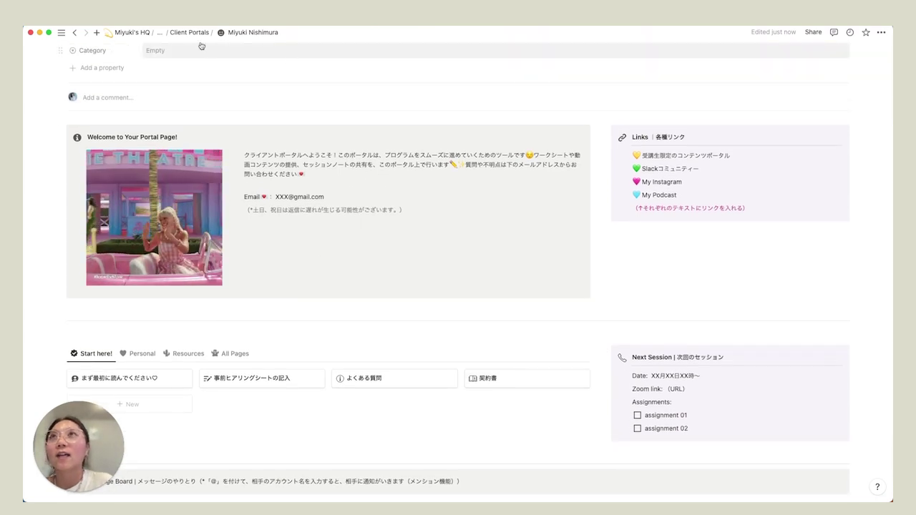
{"action": "right_click", "coordinate": [74, 32]}
{"action": "left_click", "coordinate": [156, 85]}
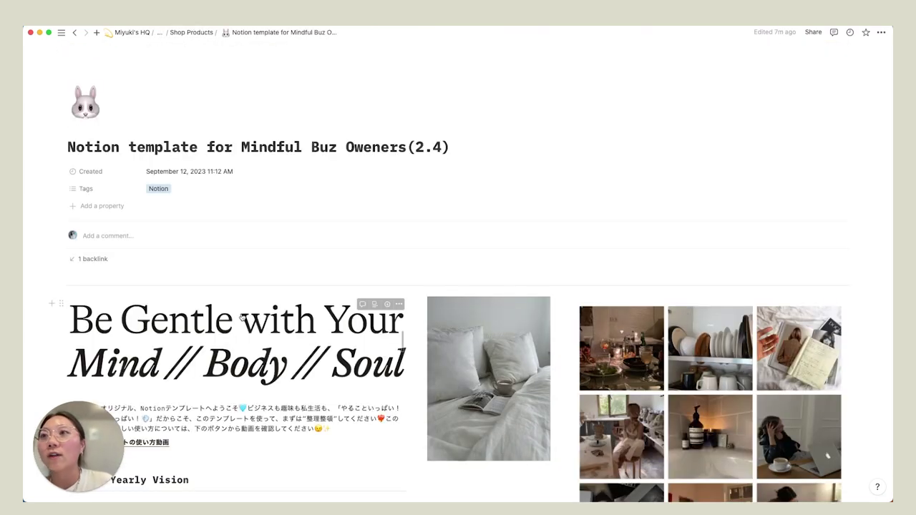
{"action": "scroll", "coordinate": [350, 329], "scroll_direction": "down", "scroll_amount": 10}
{"action": "scroll", "coordinate": [350, 335], "scroll_direction": "down", "scroll_amount": 1}
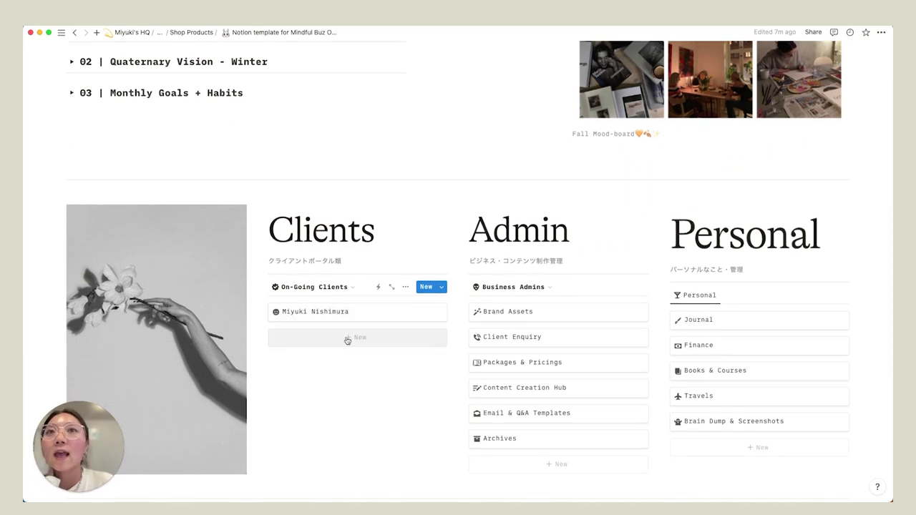
- Add a new Client Portal Template entry under On-Going Clients and view it full page
{"action": "left_click", "coordinate": [348, 337]}
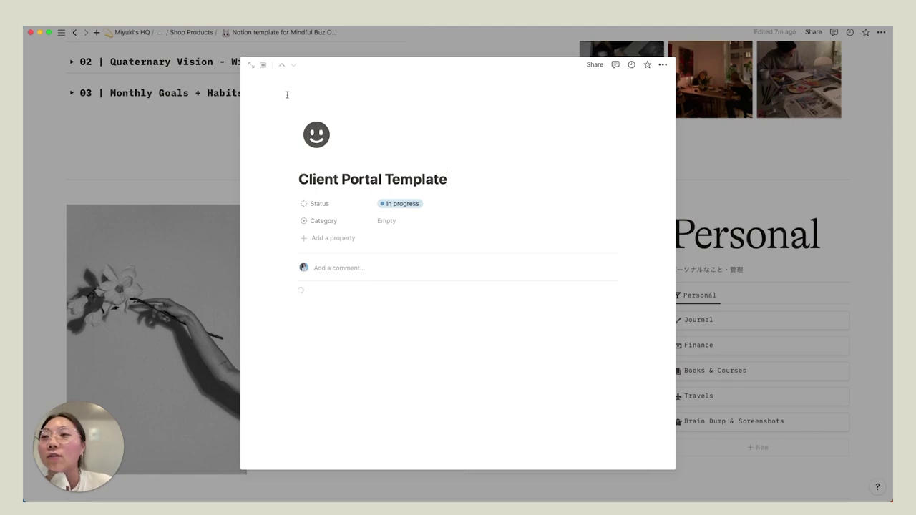
{"action": "left_click", "coordinate": [258, 66]}
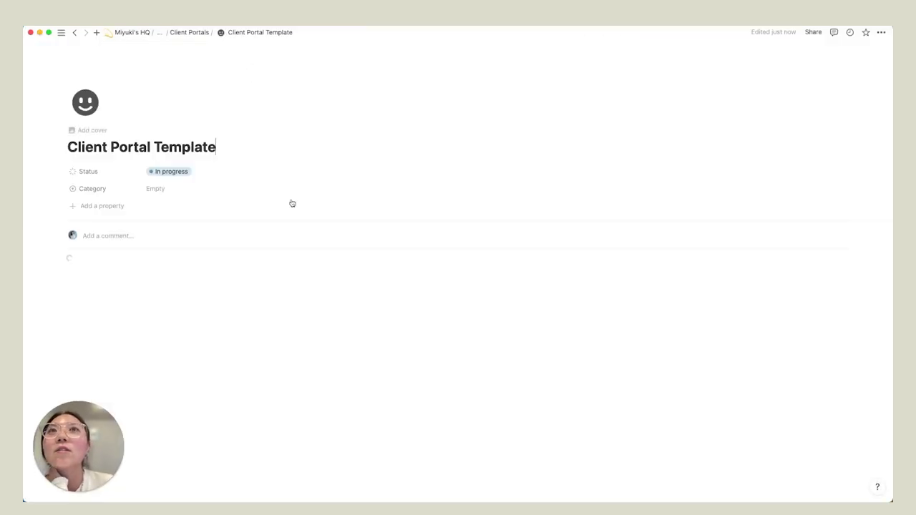
{"action": "scroll", "coordinate": [296, 256], "scroll_direction": "down", "scroll_amount": 3}
{"action": "scroll", "coordinate": [296, 258], "scroll_direction": "down", "scroll_amount": 2}
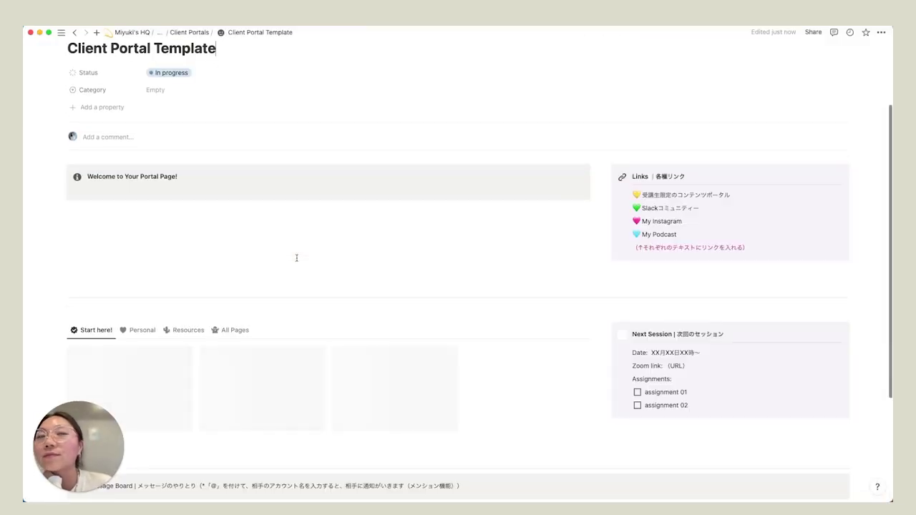
{"action": "scroll", "coordinate": [295, 247], "scroll_direction": "down", "scroll_amount": 2}
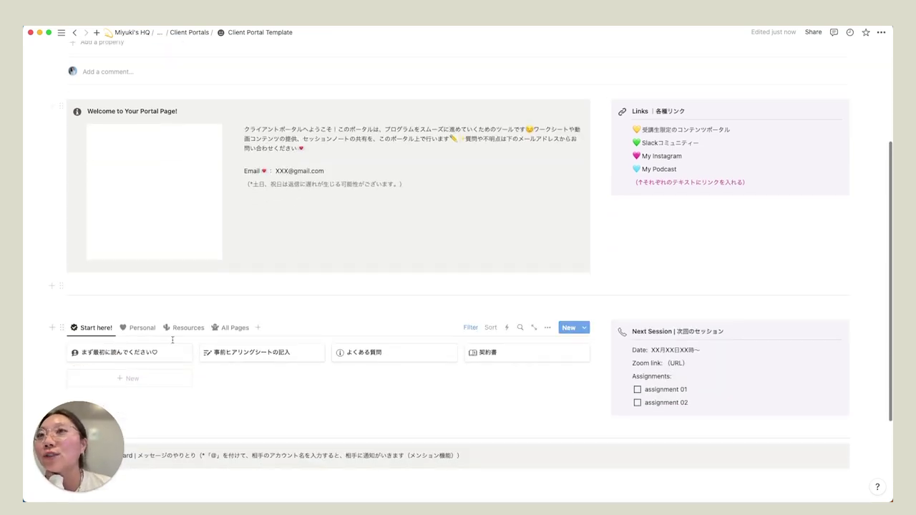
- Preview its まず最初に読んでください♡ page, then return to the Mindful Buz template page
{"action": "left_click", "coordinate": [143, 353]}
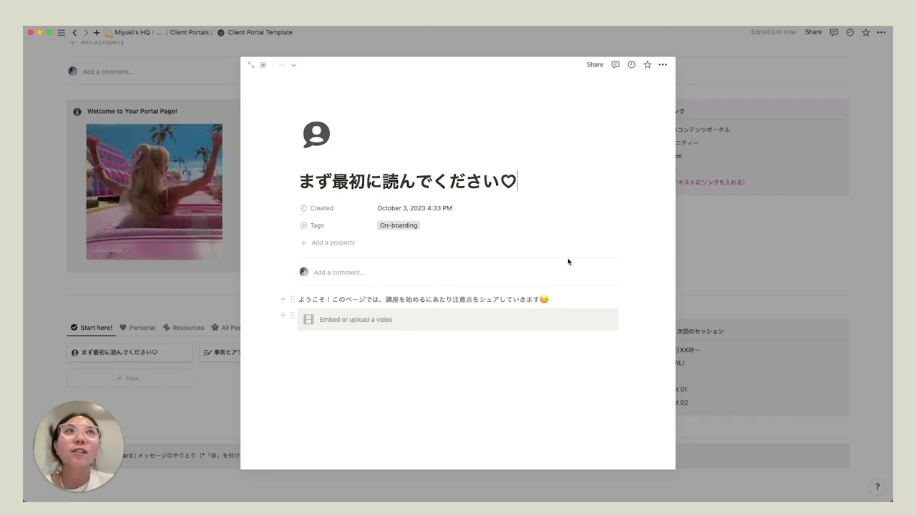
{"action": "left_click", "coordinate": [210, 61]}
{"action": "left_click", "coordinate": [165, 33]}
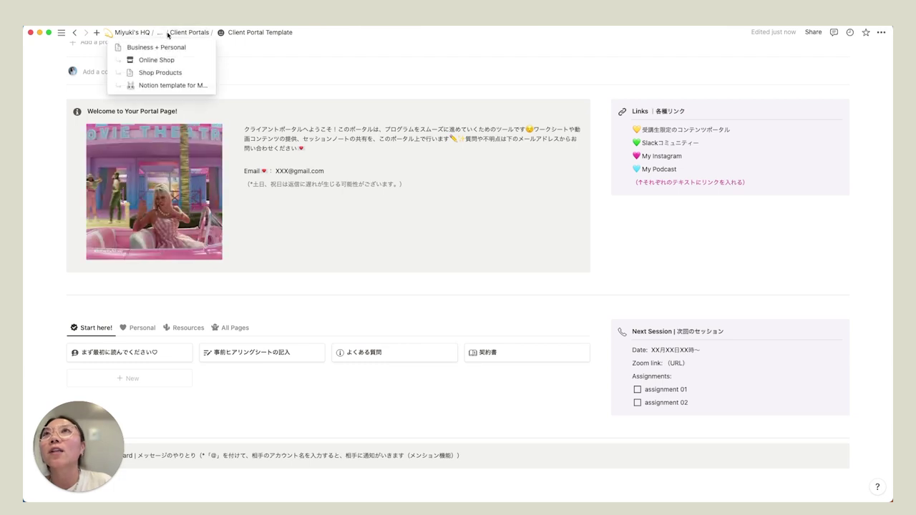
{"action": "left_click", "coordinate": [165, 85]}
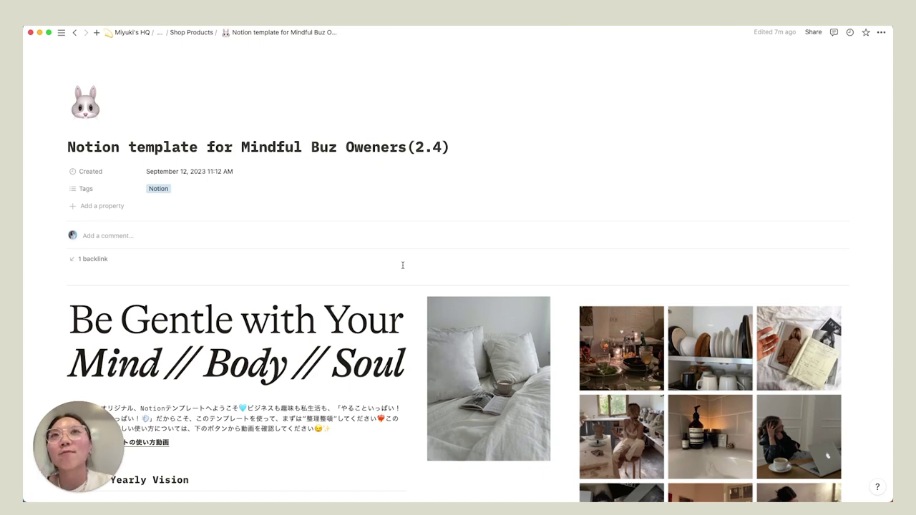
- Open the Client Enquiry page full page and preview the existing client's enquiry entry
{"action": "scroll", "coordinate": [403, 265], "scroll_direction": "down", "scroll_amount": 15}
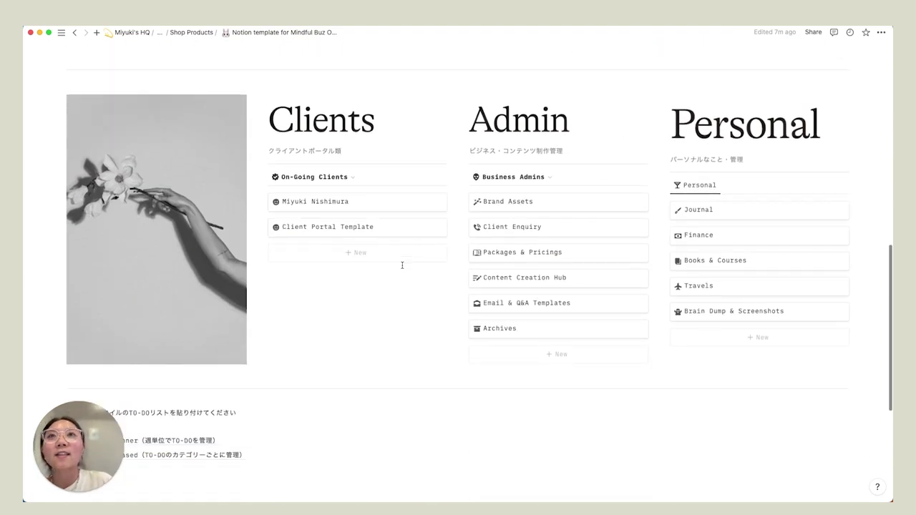
{"action": "left_click", "coordinate": [508, 236]}
{"action": "left_click", "coordinate": [249, 64]}
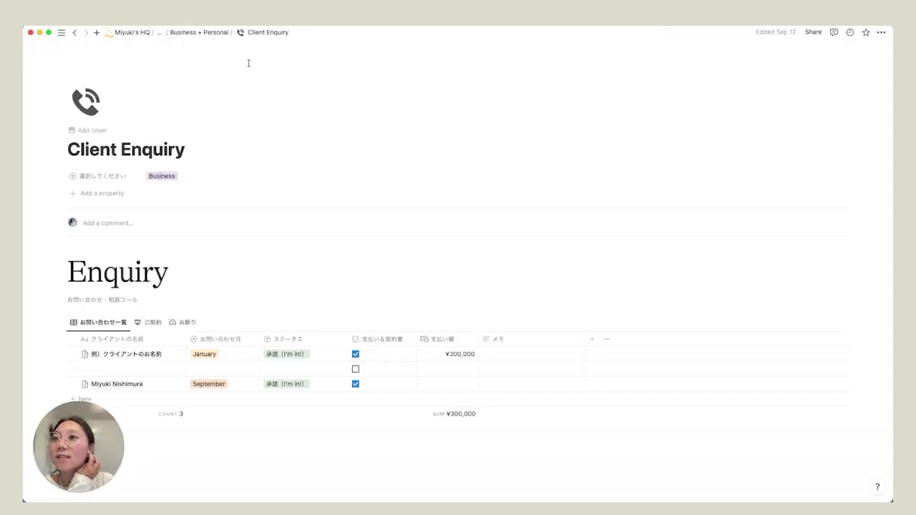
{"action": "scroll", "coordinate": [262, 229], "scroll_direction": "down", "scroll_amount": 3}
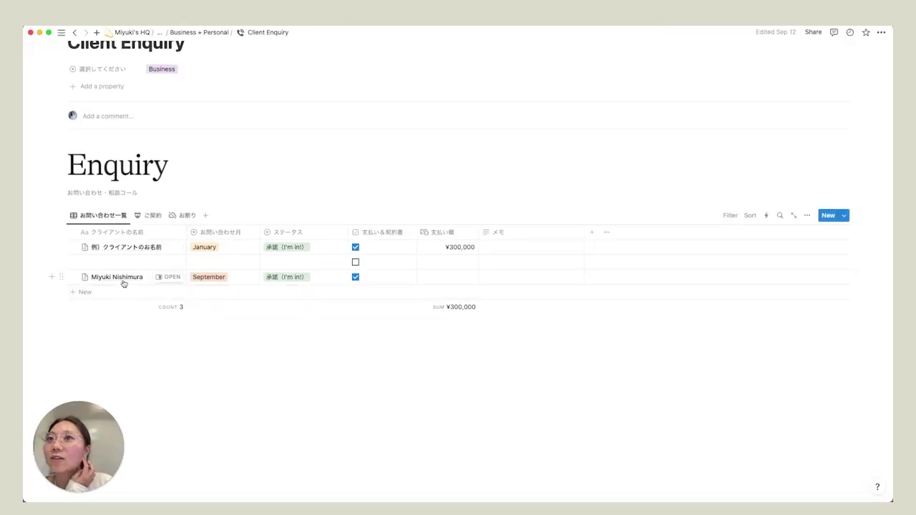
{"action": "left_click", "coordinate": [172, 277]}
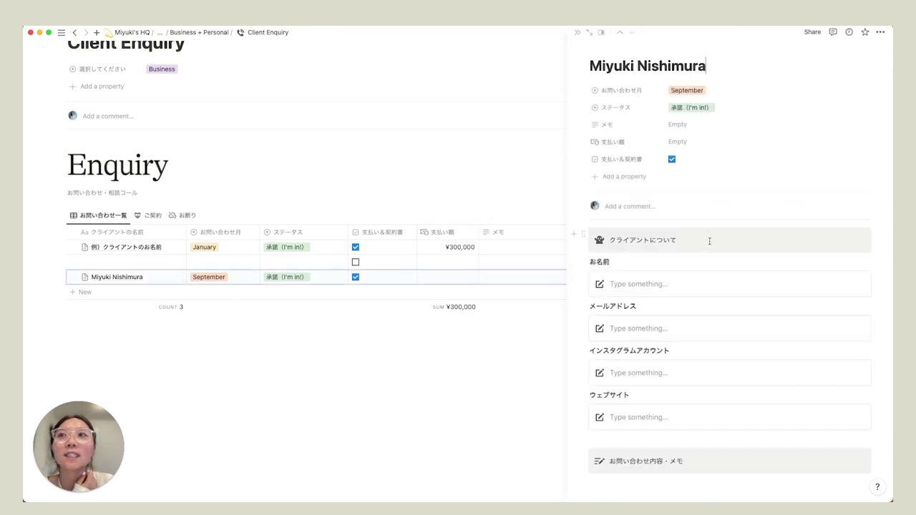
{"action": "left_click", "coordinate": [370, 387]}
- Add a new [Name] row to the Enquiry table, preview it, and bring up its row actions
{"action": "left_click", "coordinate": [93, 293]}
{"action": "type", "text": "[Name]"}
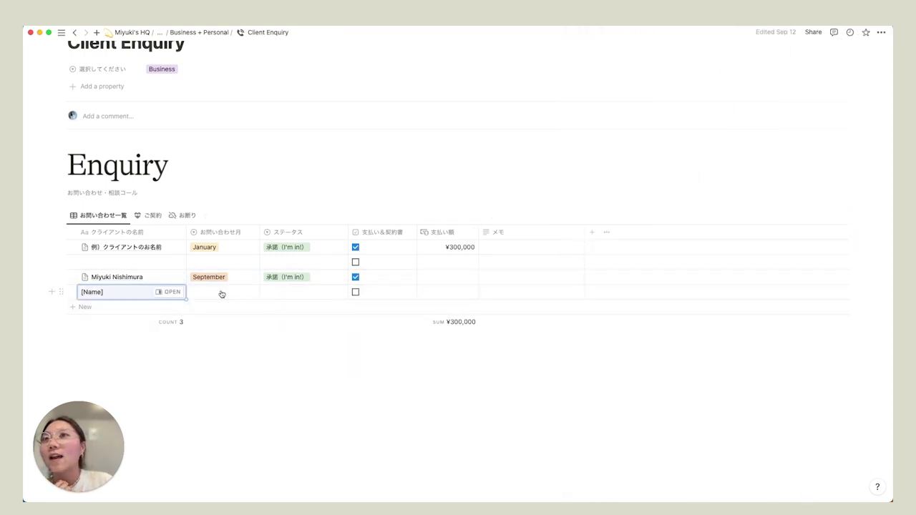
{"action": "left_click", "coordinate": [177, 292]}
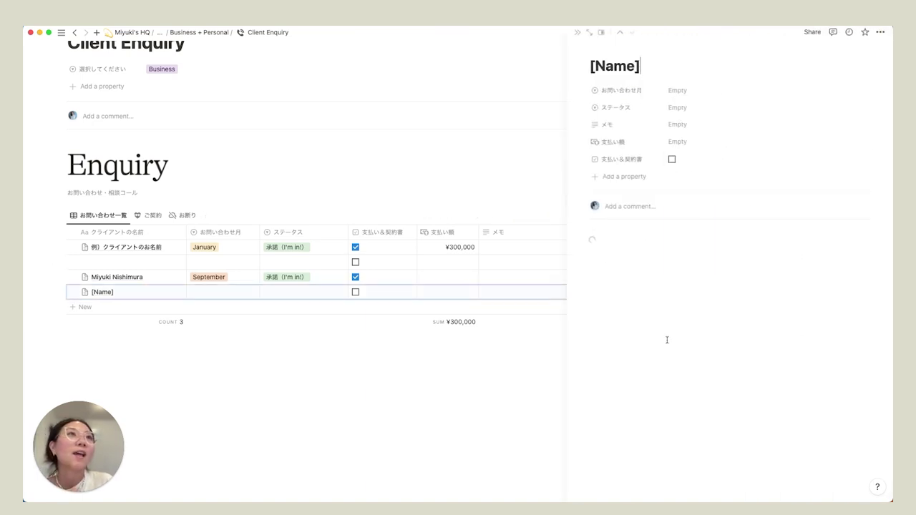
{"action": "scroll", "coordinate": [667, 337], "scroll_direction": "down", "scroll_amount": 2}
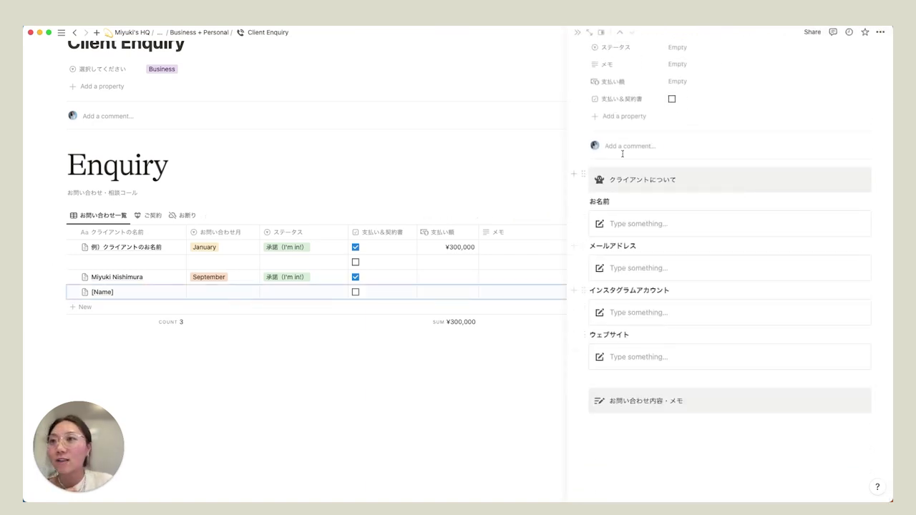
{"action": "left_click", "coordinate": [391, 363]}
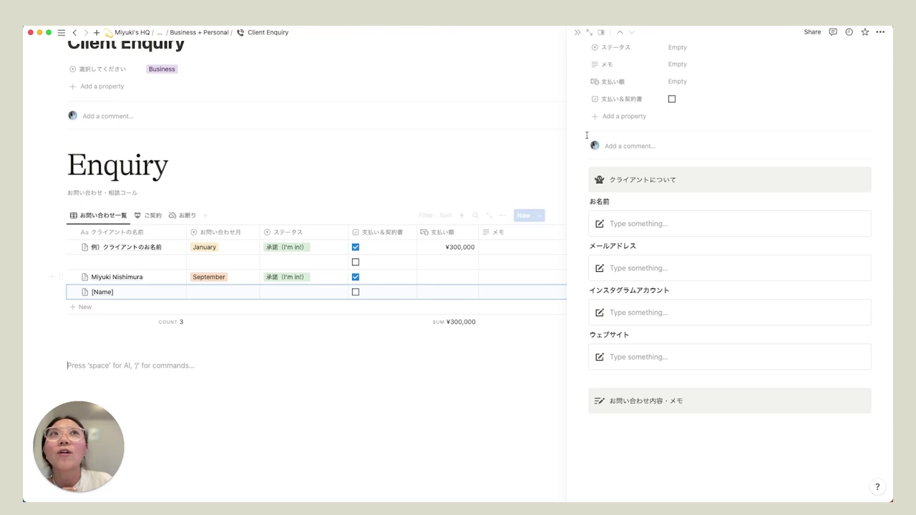
{"action": "left_click", "coordinate": [577, 33]}
{"action": "left_click", "coordinate": [62, 292]}
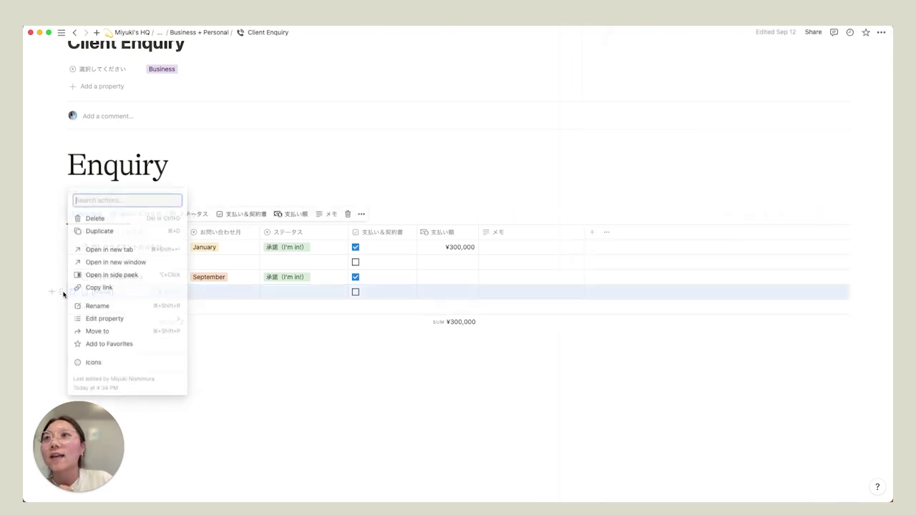
- Delete the [Name] row and the client's row from the Enquiry table
{"action": "key", "text": "Delete"}
{"action": "left_click", "coordinate": [63, 277]}
{"action": "key", "text": "Delete"}
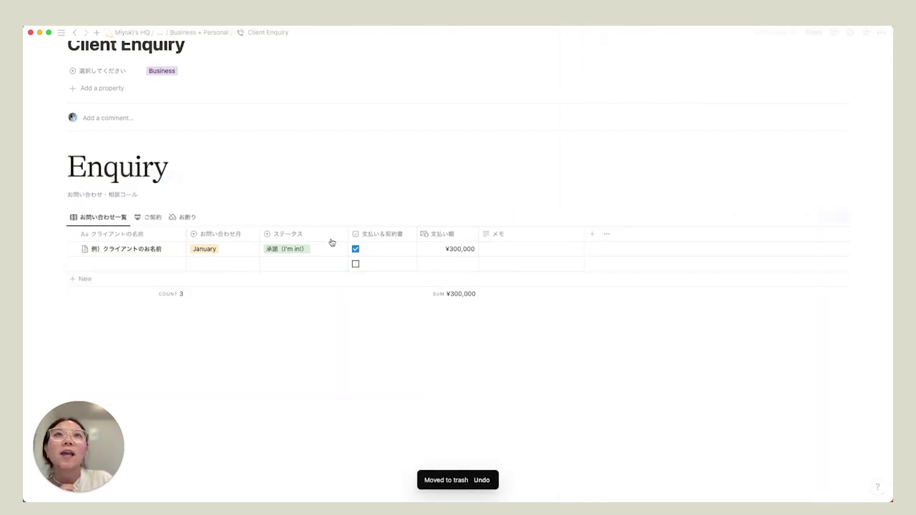
- Open the [Name] entry template for editing
{"action": "left_click", "coordinate": [845, 218]}
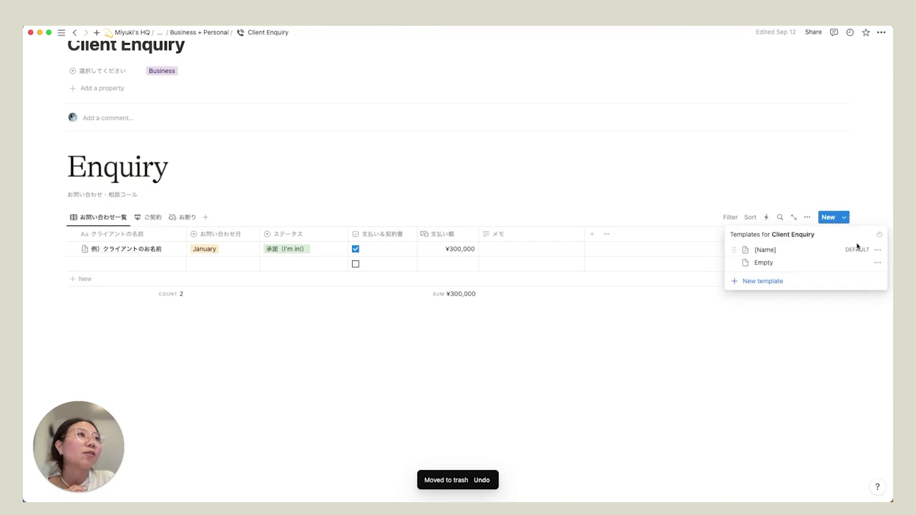
{"action": "left_click", "coordinate": [877, 250]}
{"action": "left_click", "coordinate": [836, 249]}
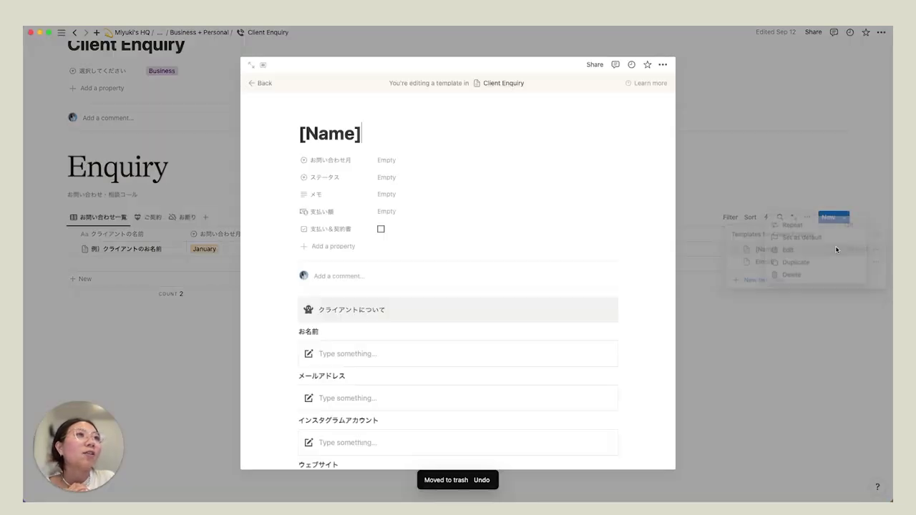
{"action": "scroll", "coordinate": [403, 290], "scroll_direction": "down", "scroll_amount": 5}
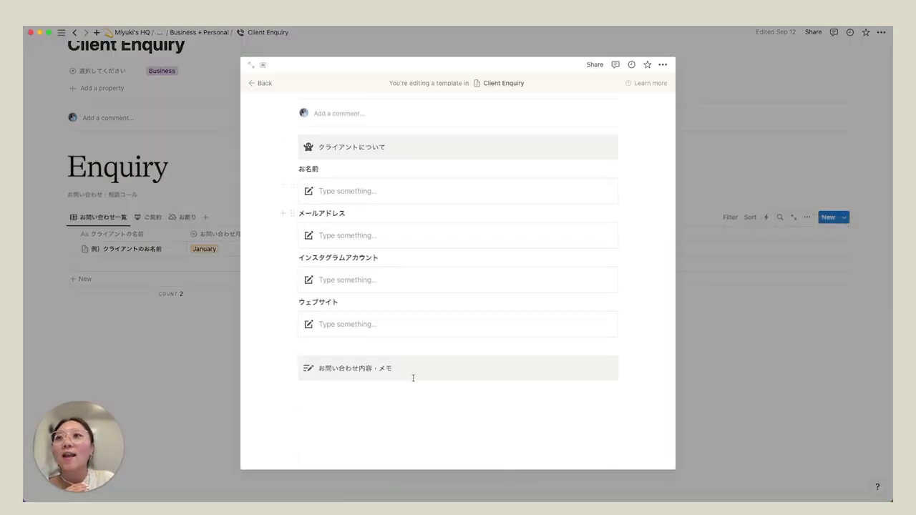
- Add a 電話番号 label below the メールアドレス field, reusing the ウェブサイト label's format
{"action": "double_click", "coordinate": [332, 305]}
{"action": "key", "text": "super+c"}
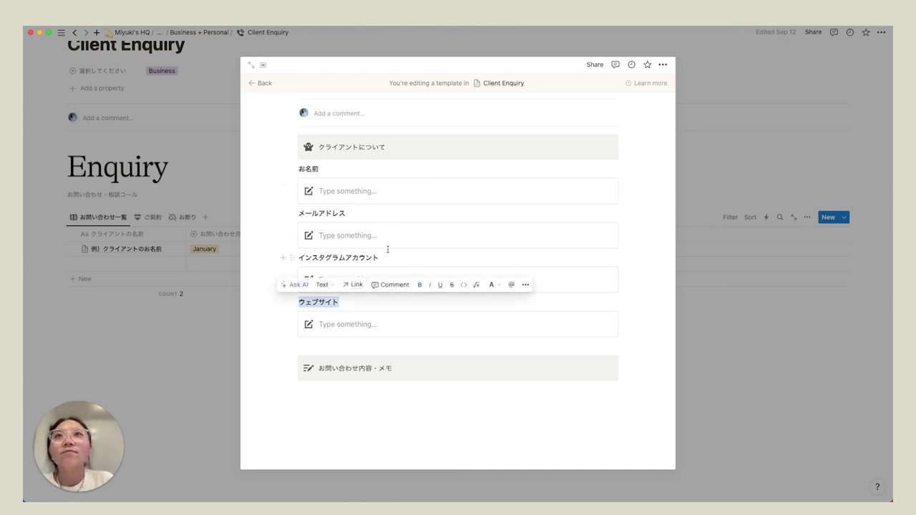
{"action": "left_click", "coordinate": [358, 210]}
{"action": "key", "text": "Return"}
{"action": "key", "text": "BackSpace"}
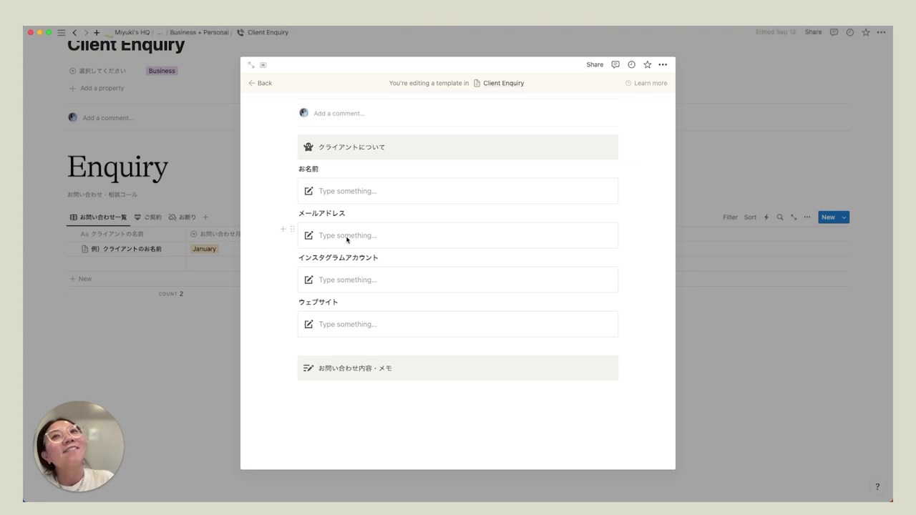
{"action": "left_click", "coordinate": [284, 229]}
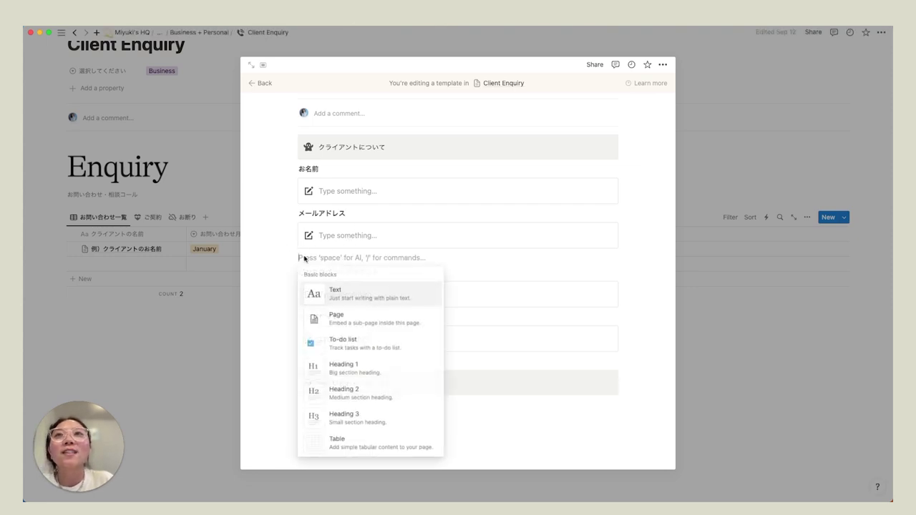
{"action": "key", "text": "Escape"}
{"action": "key", "text": "super+v"}
{"action": "type", "text": "電話番号"}
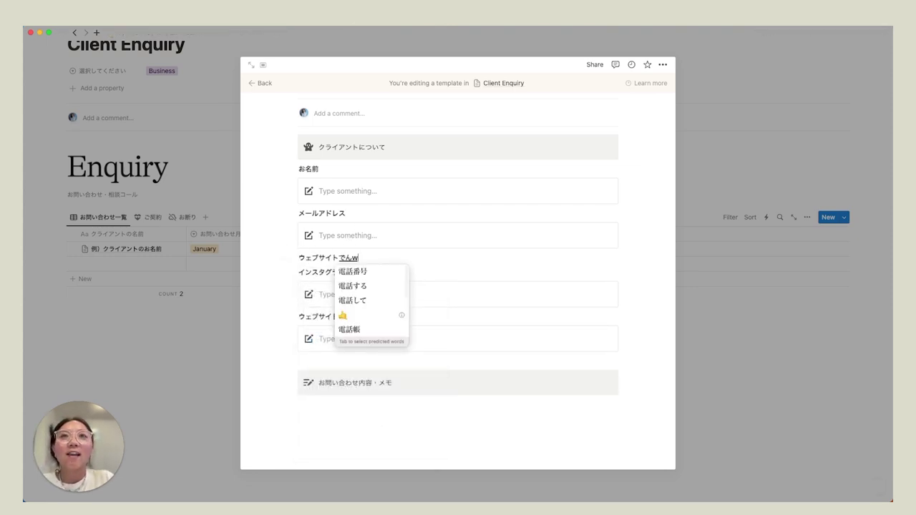
{"action": "key", "text": "Return"}
{"action": "double_click", "coordinate": [323, 257]}
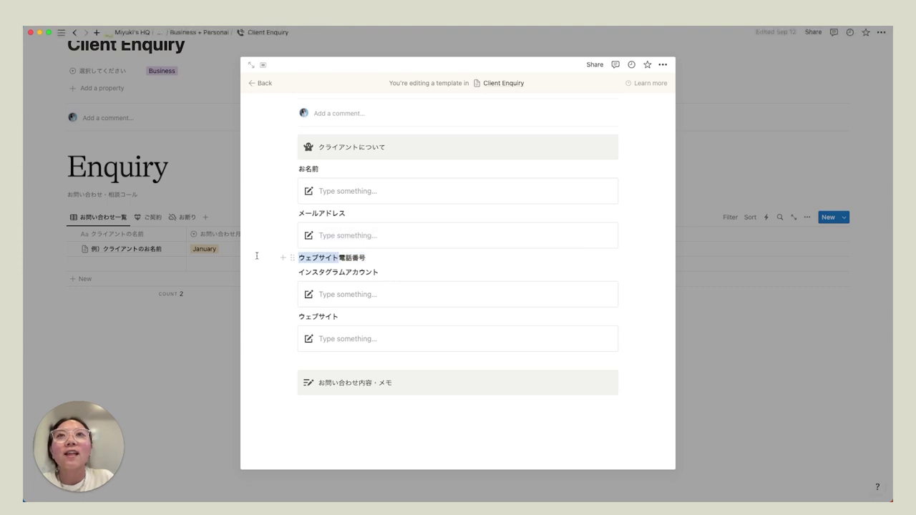
{"action": "key", "text": "BackSpace"}
- Duplicate the email input box under 電話番号 and close the template editor
{"action": "left_click", "coordinate": [292, 230]}
{"action": "key", "text": "Escape"}
{"action": "left_click", "coordinate": [287, 258]}
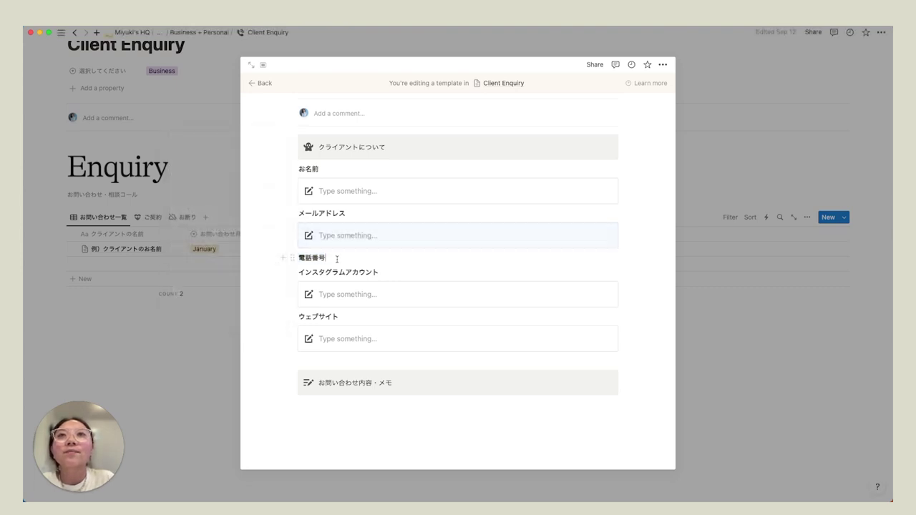
{"action": "key", "text": "super+v"}
{"action": "left_click", "coordinate": [378, 278]}
{"action": "scroll", "coordinate": [468, 311], "scroll_direction": "up", "scroll_amount": 1}
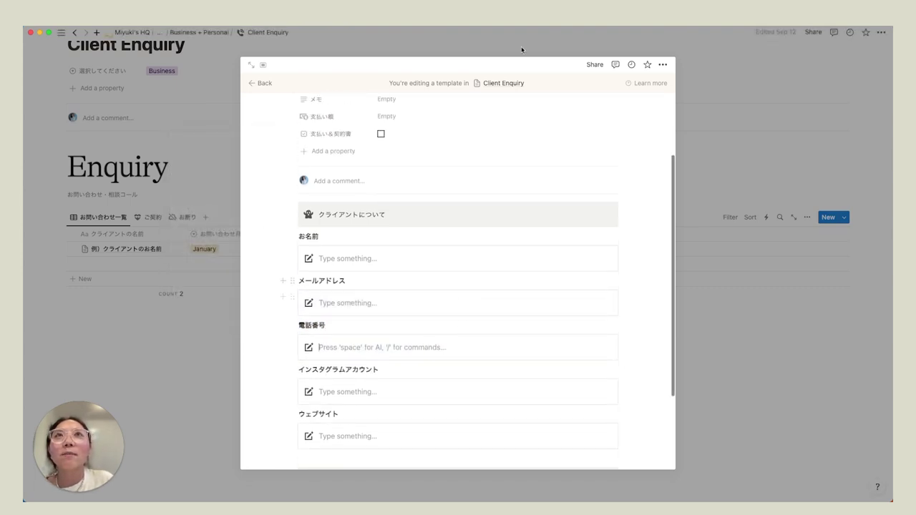
{"action": "left_click", "coordinate": [758, 325]}
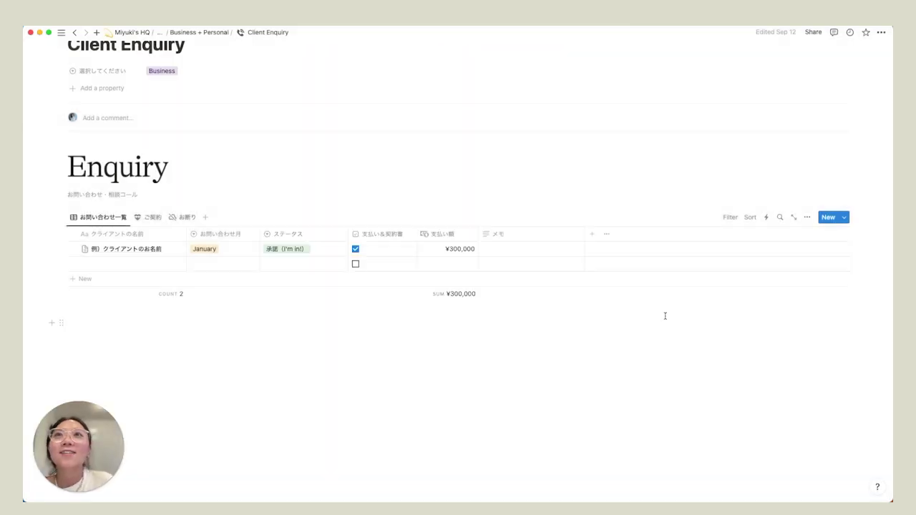
- Add a test [Name] entry from the updated template and preview it in the side page
{"action": "left_click", "coordinate": [110, 277]}
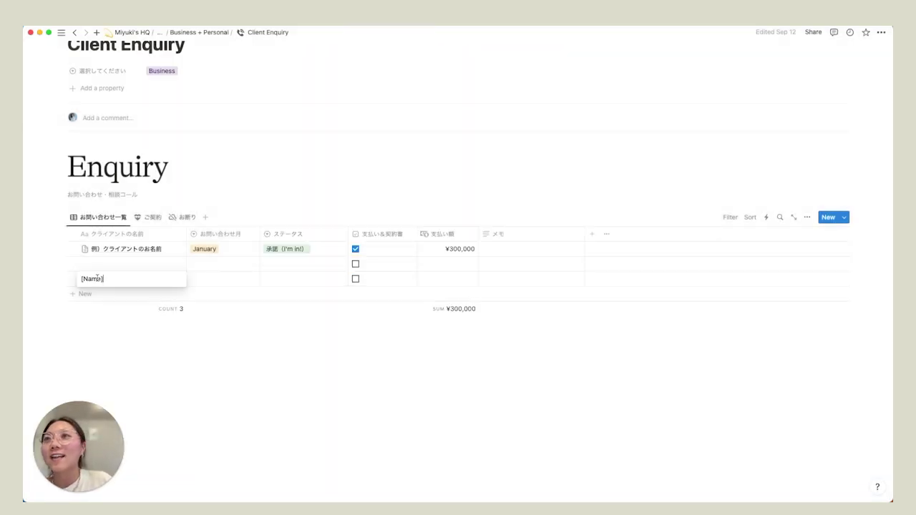
{"action": "key", "text": "Escape"}
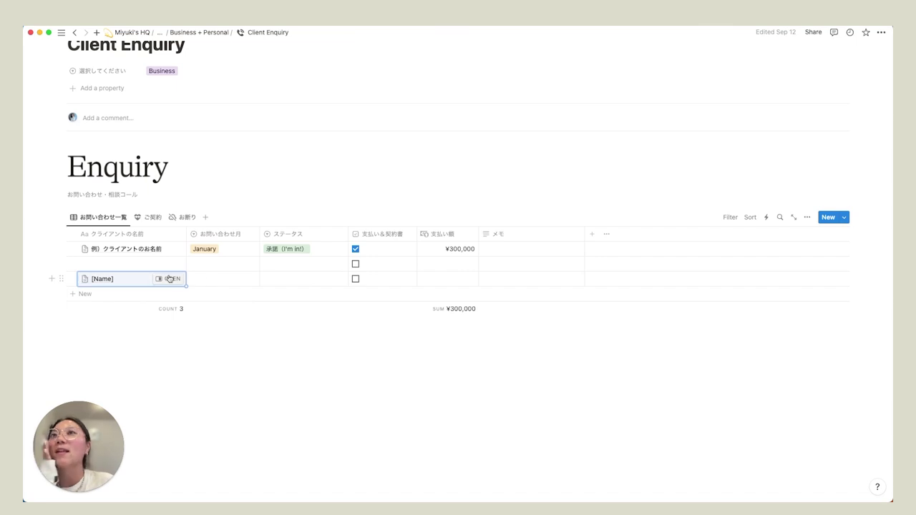
{"action": "left_click", "coordinate": [169, 279]}
{"action": "scroll", "coordinate": [676, 285], "scroll_direction": "down", "scroll_amount": 3}
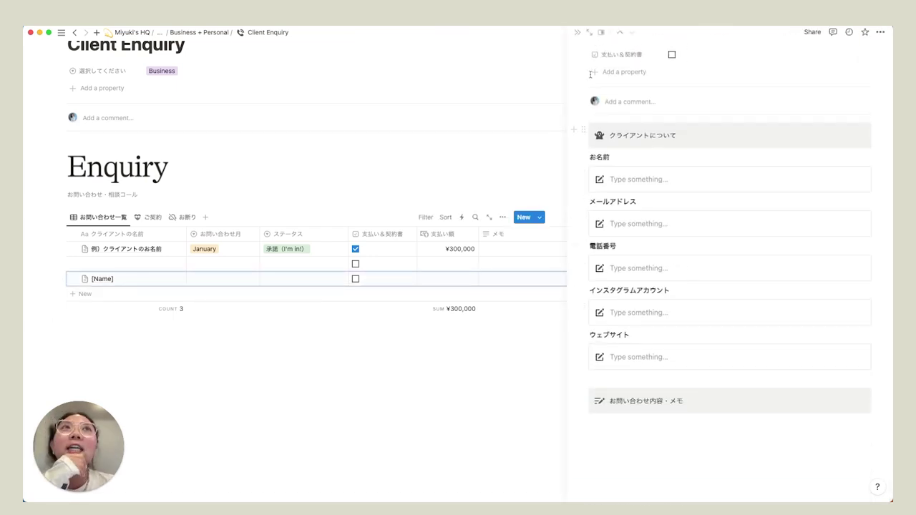
{"action": "left_click", "coordinate": [577, 33]}
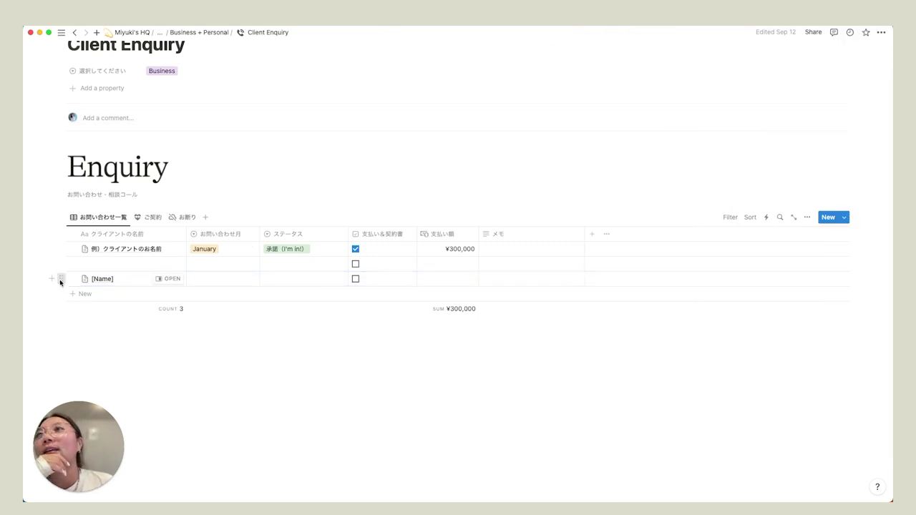
- Delete the empty [Name] row and return to the main Notion template page
{"action": "left_click", "coordinate": [60, 282]}
{"action": "left_click", "coordinate": [92, 205]}
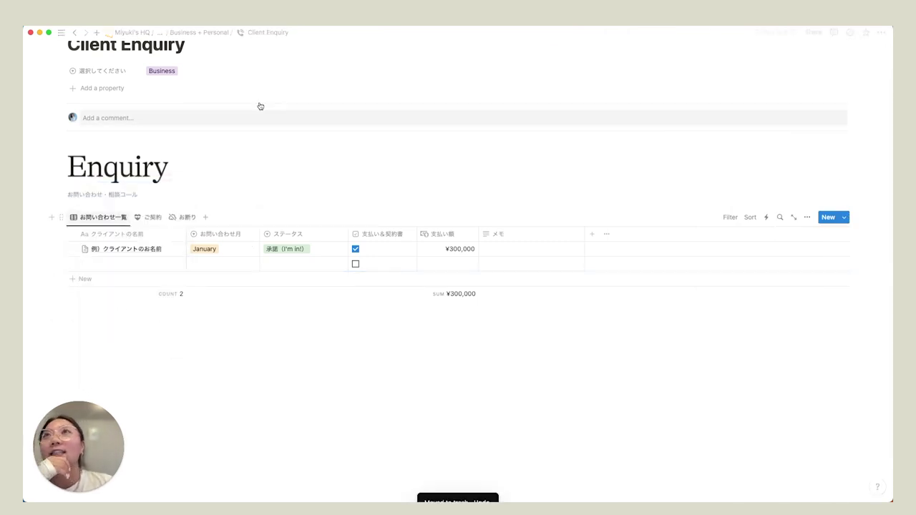
{"action": "left_click", "coordinate": [158, 33]}
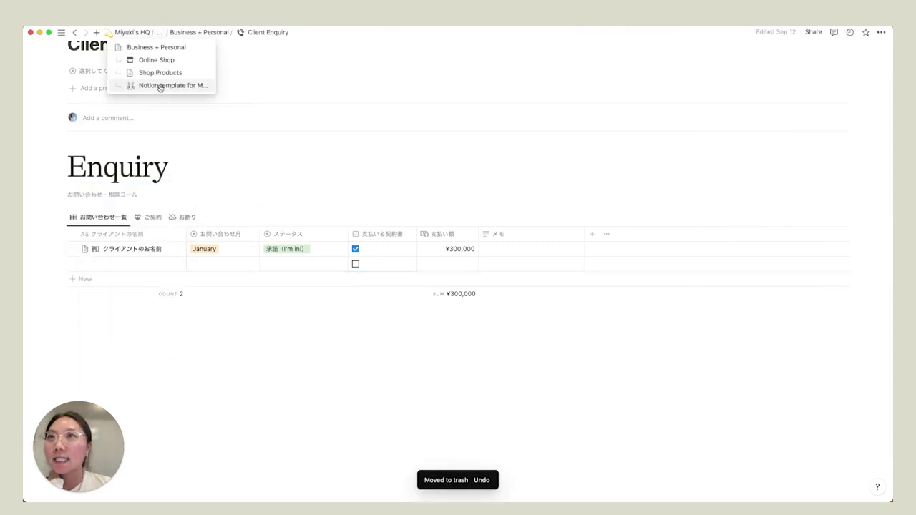
{"action": "left_click", "coordinate": [160, 86]}
- Open the Packages & Pricings page full page and scroll through it
{"action": "scroll", "coordinate": [200, 322], "scroll_direction": "down", "scroll_amount": 5}
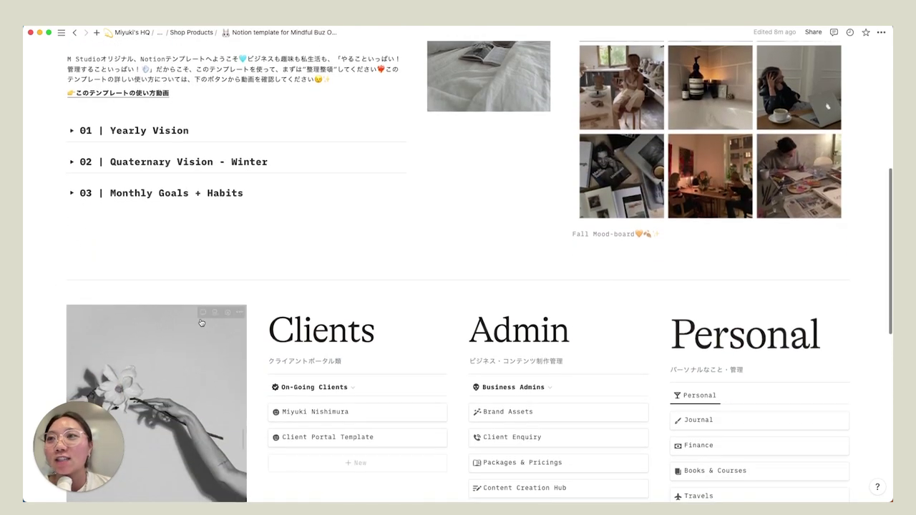
{"action": "scroll", "coordinate": [201, 323], "scroll_direction": "down", "scroll_amount": 5}
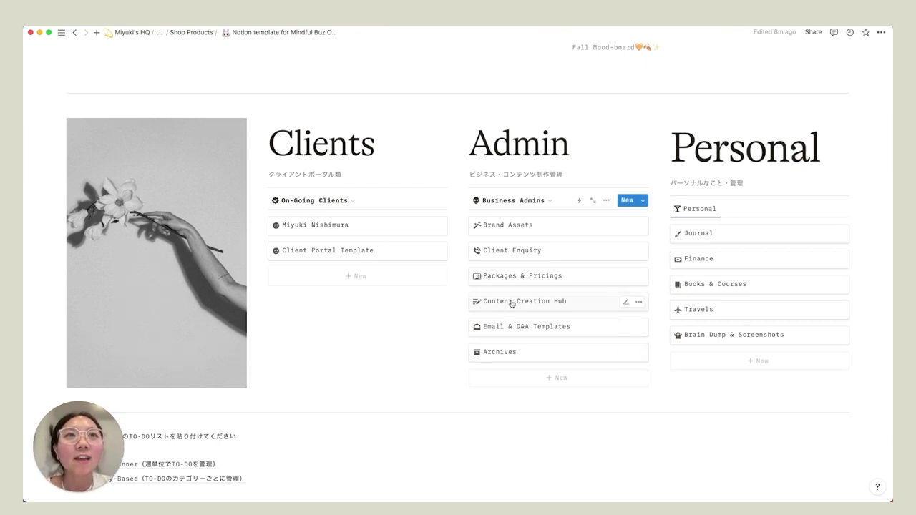
{"action": "left_click", "coordinate": [511, 279]}
{"action": "left_click", "coordinate": [255, 64]}
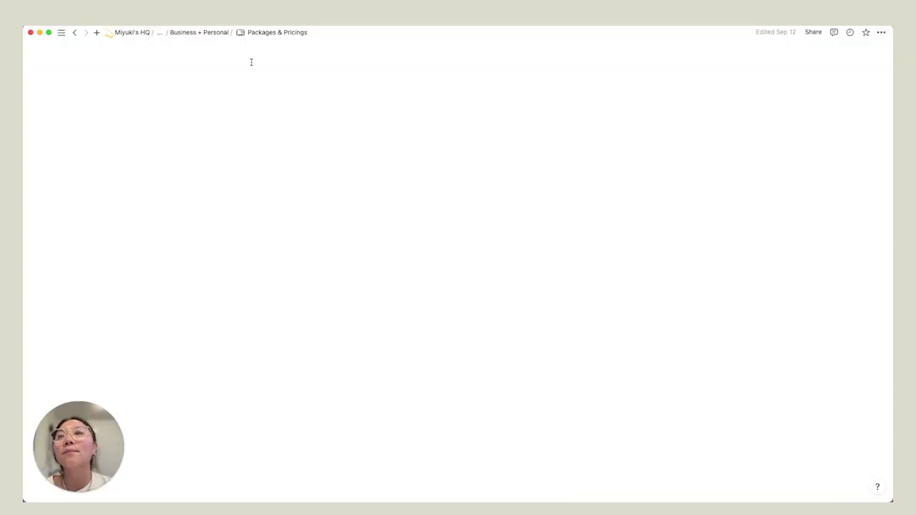
{"action": "scroll", "coordinate": [242, 258], "scroll_direction": "down", "scroll_amount": 3}
{"action": "scroll", "coordinate": [242, 258], "scroll_direction": "down", "scroll_amount": 1}
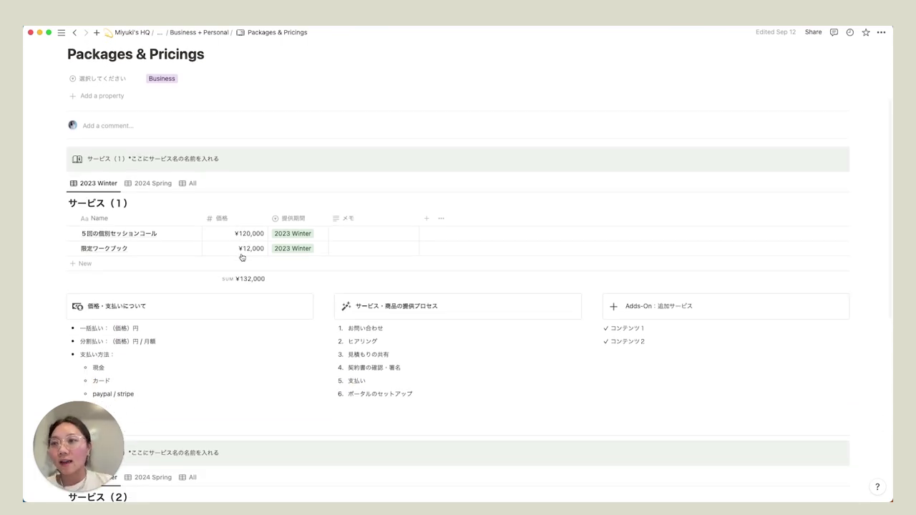
- Return to the main template page and open Finance under Personal as a full page
{"action": "left_click", "coordinate": [160, 33]}
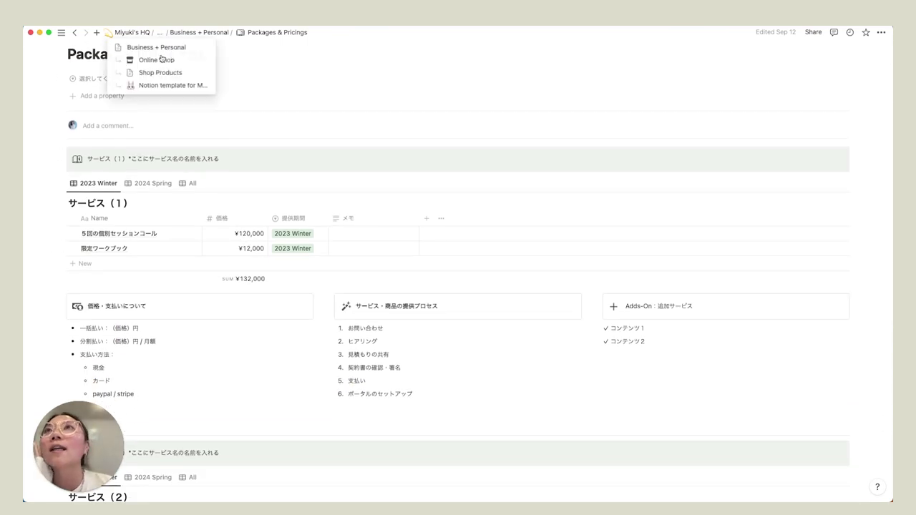
{"action": "left_click", "coordinate": [168, 84]}
{"action": "scroll", "coordinate": [456, 315], "scroll_direction": "down", "scroll_amount": 10}
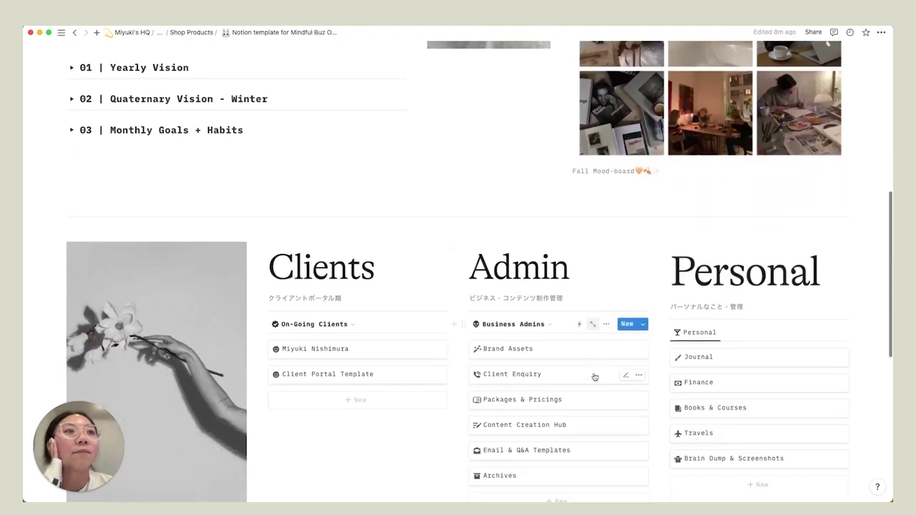
{"action": "left_click", "coordinate": [698, 361]}
{"action": "left_click", "coordinate": [251, 64]}
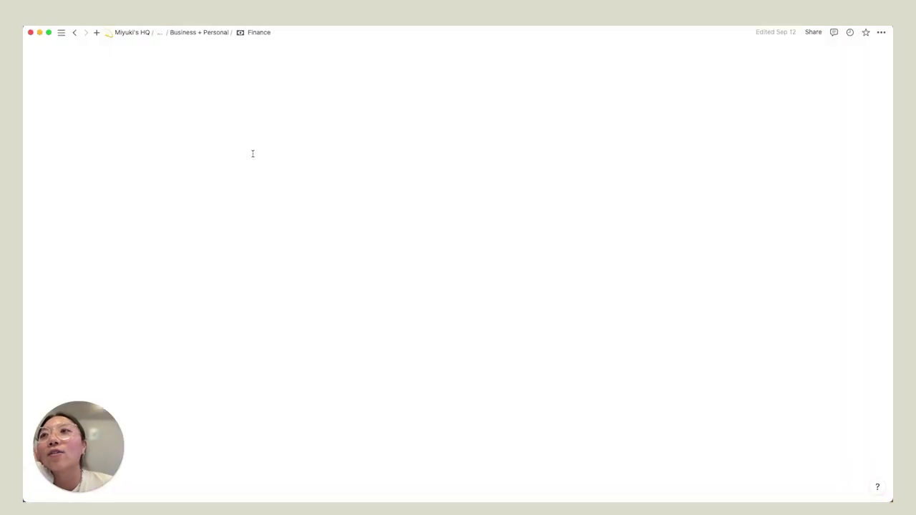
- Switch Fixed Expenses from All to the Business view, showing three expenses totalling ¥9,500
{"action": "scroll", "coordinate": [252, 205], "scroll_direction": "down", "scroll_amount": 5}
{"action": "scroll", "coordinate": [252, 207], "scroll_direction": "down", "scroll_amount": 2}
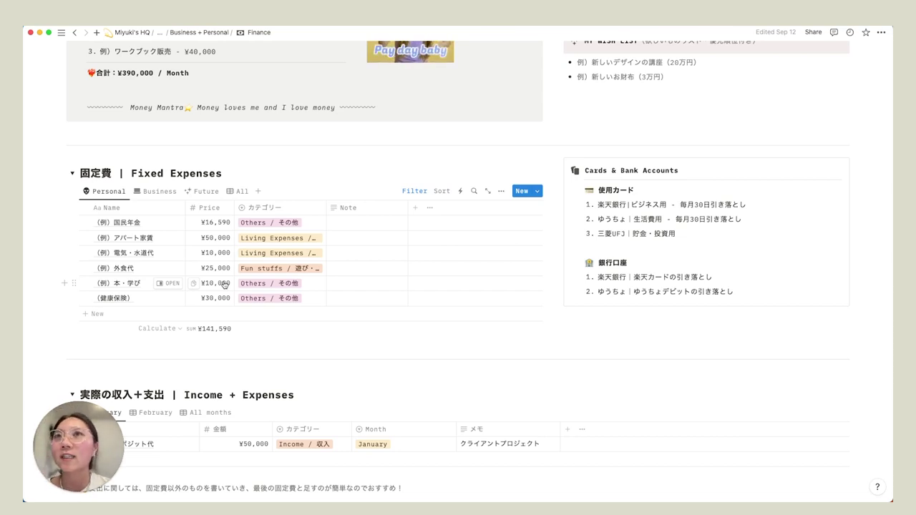
{"action": "left_click", "coordinate": [239, 191]}
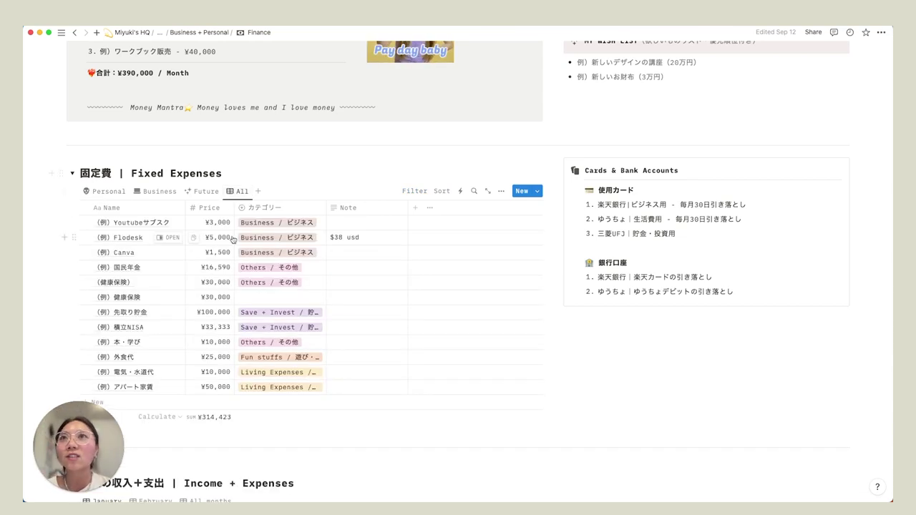
{"action": "scroll", "coordinate": [233, 265], "scroll_direction": "down", "scroll_amount": 1}
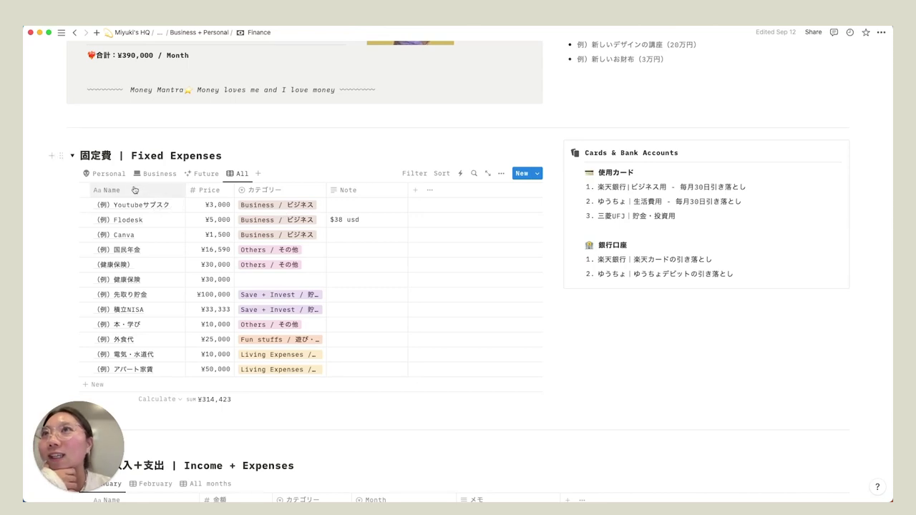
{"action": "left_click", "coordinate": [159, 174]}
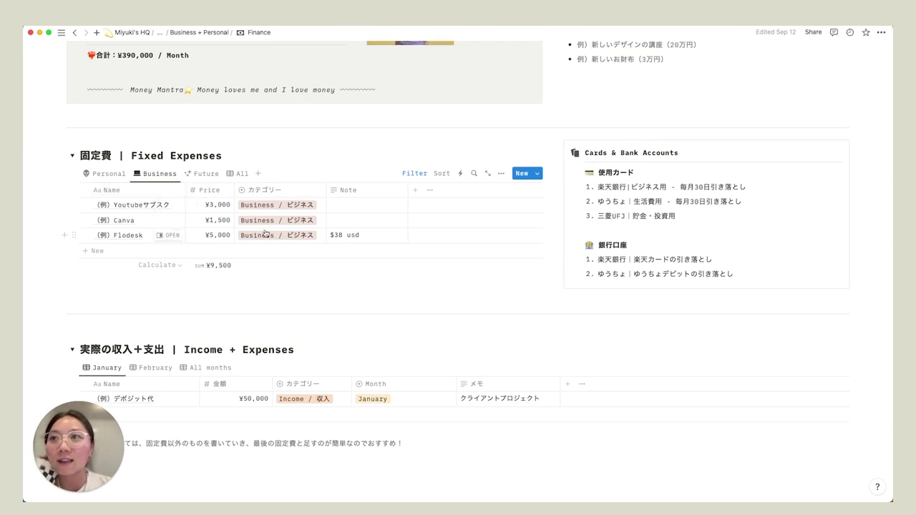
- Open the Business view's カテゴリー filter settings to show its category choices
{"action": "left_click", "coordinate": [414, 174]}
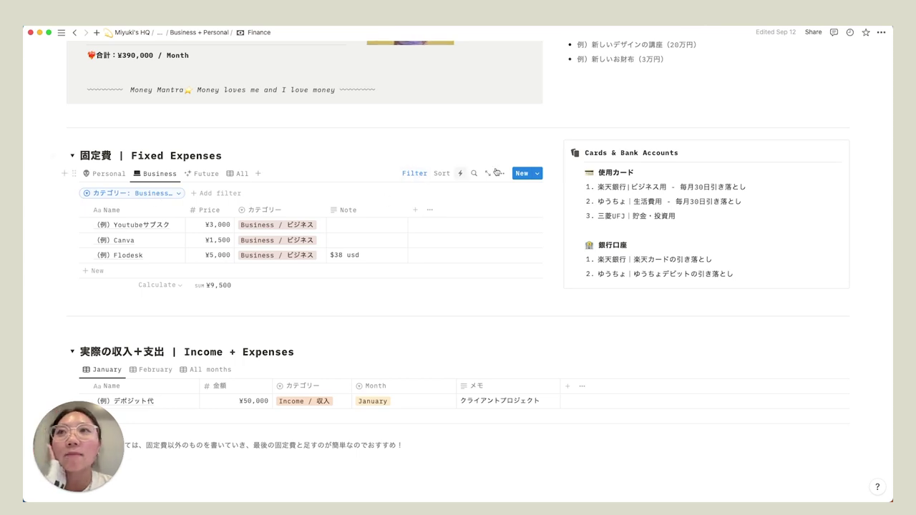
{"action": "left_click", "coordinate": [501, 173]}
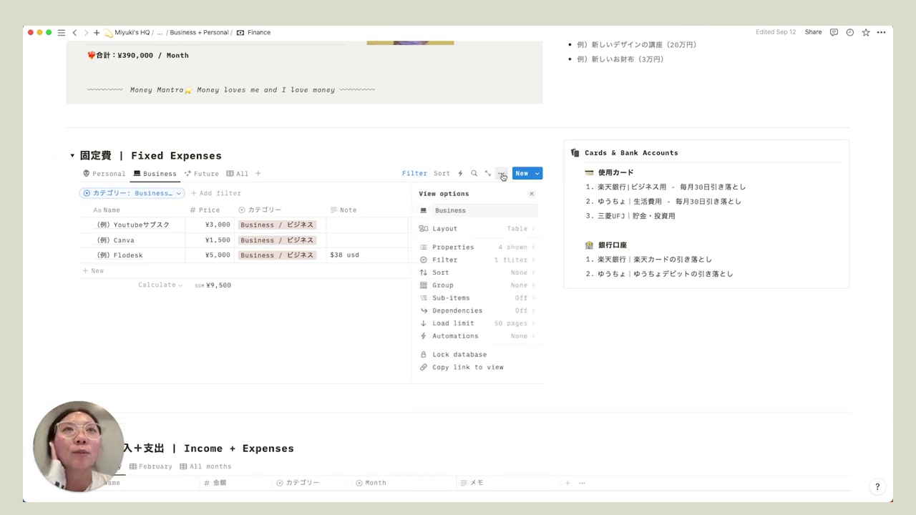
{"action": "left_click", "coordinate": [462, 262]}
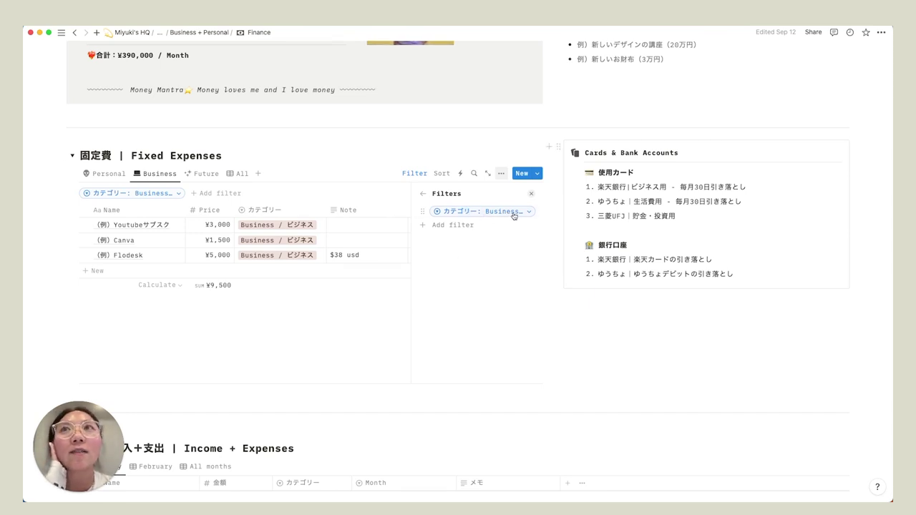
{"action": "left_click", "coordinate": [513, 213]}
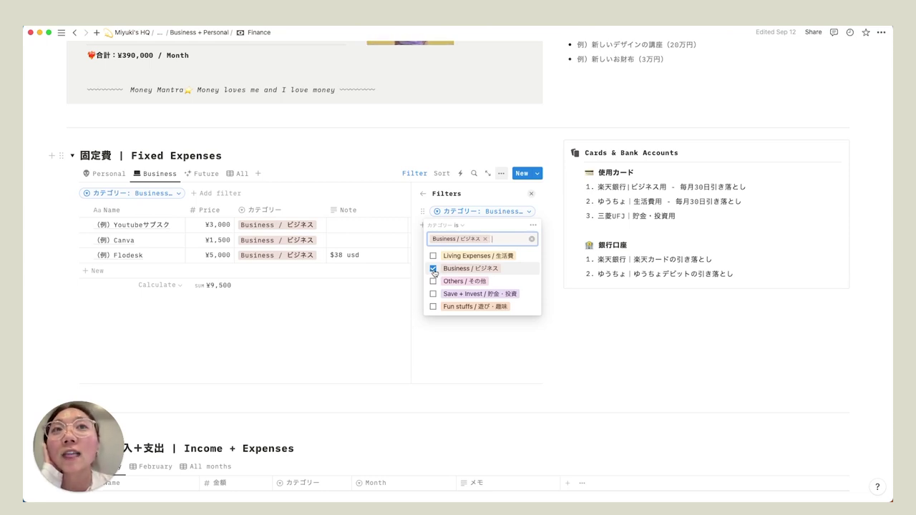
- Toggle Fun stuffs and Living Expenses on and off, keeping the filter on Business / ビジネス
{"action": "left_click", "coordinate": [433, 309]}
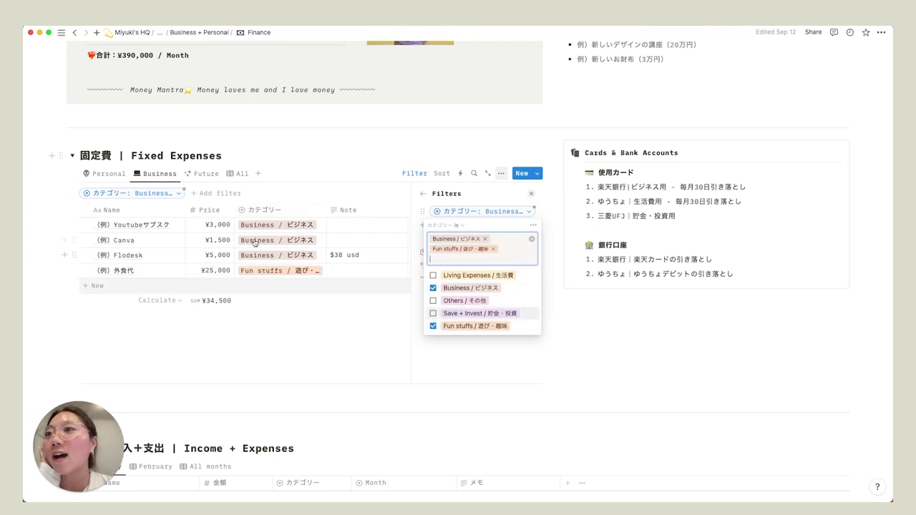
{"action": "left_click", "coordinate": [433, 326]}
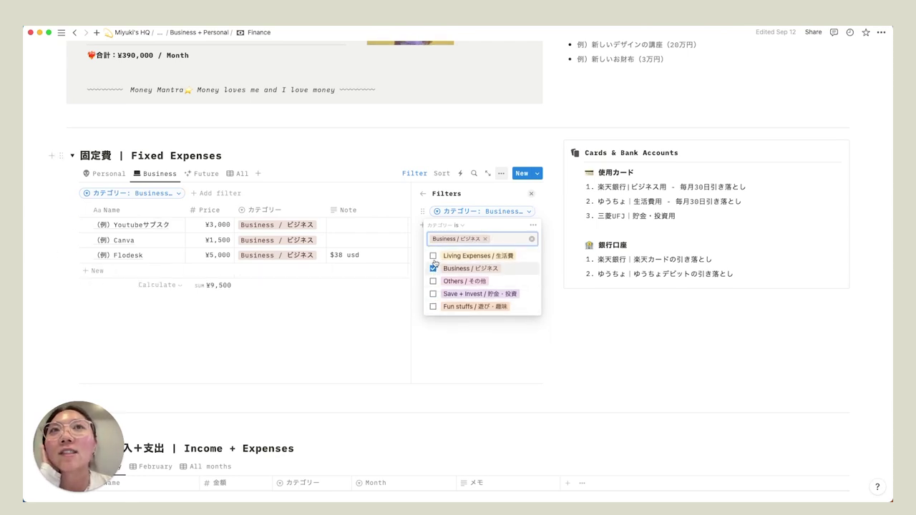
{"action": "left_click", "coordinate": [434, 256]}
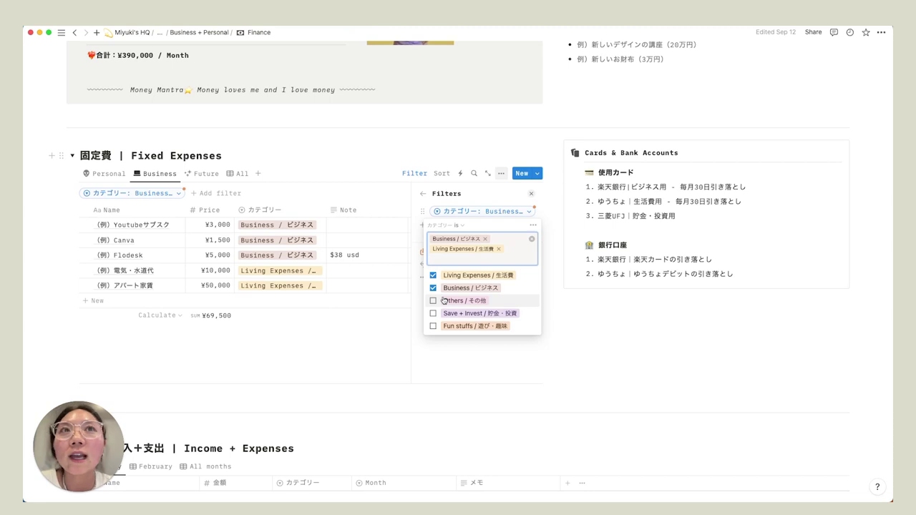
{"action": "left_click", "coordinate": [433, 275]}
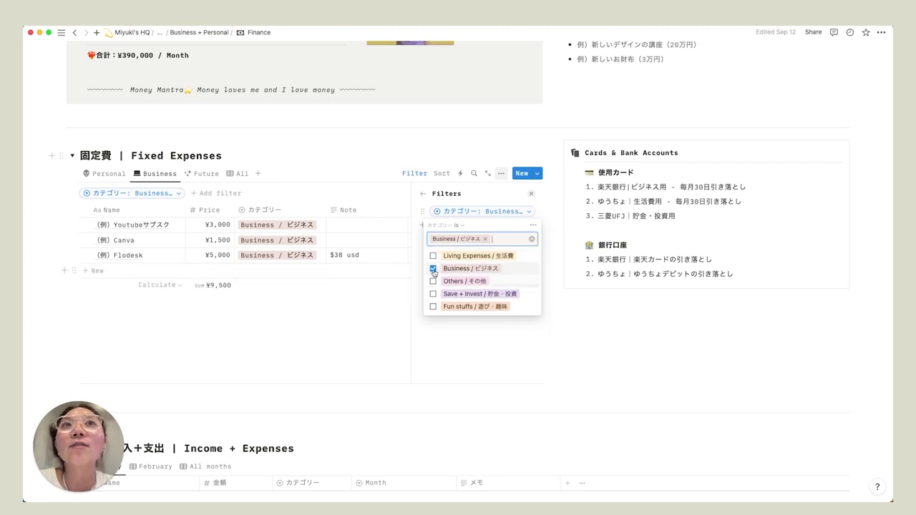
{"action": "left_click", "coordinate": [86, 163]}
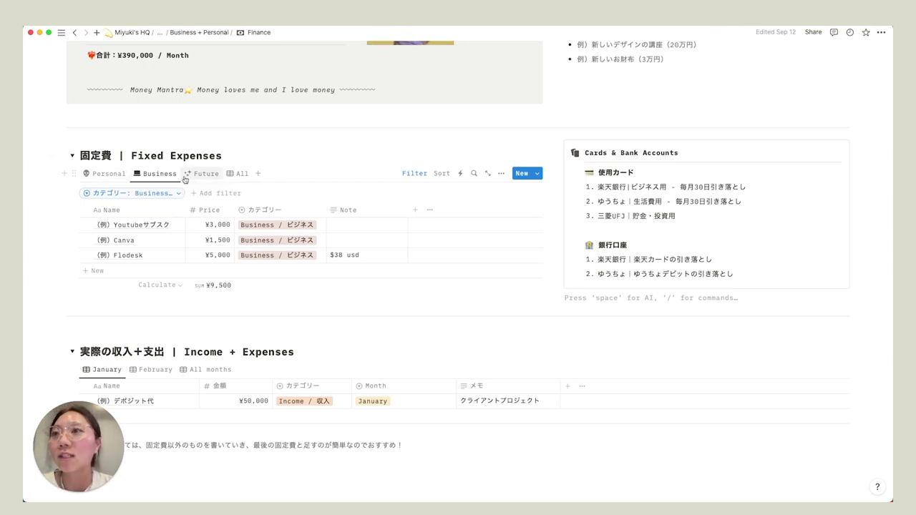
- Create a 遊び用 view of Fixed Expenses filtered by カテゴリー to Fun stuffs
{"action": "left_click", "coordinate": [258, 173]}
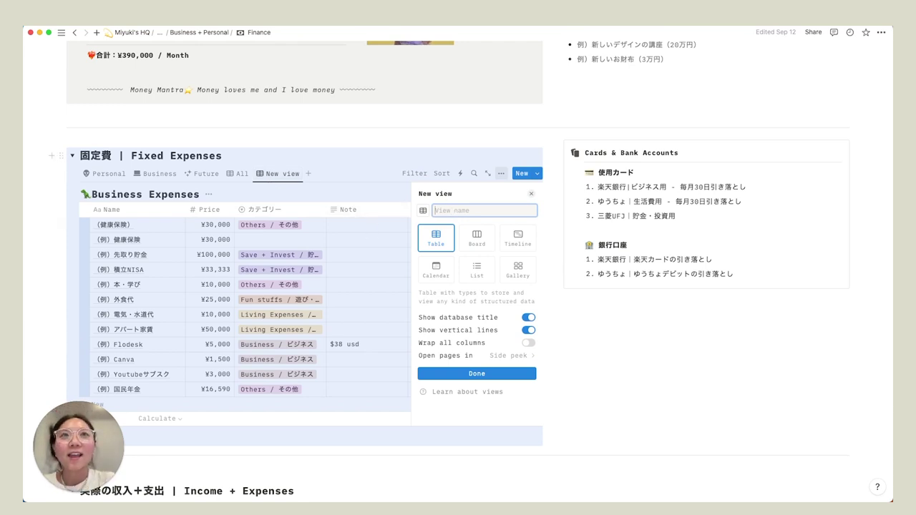
{"action": "type", "text": "遊び用"}
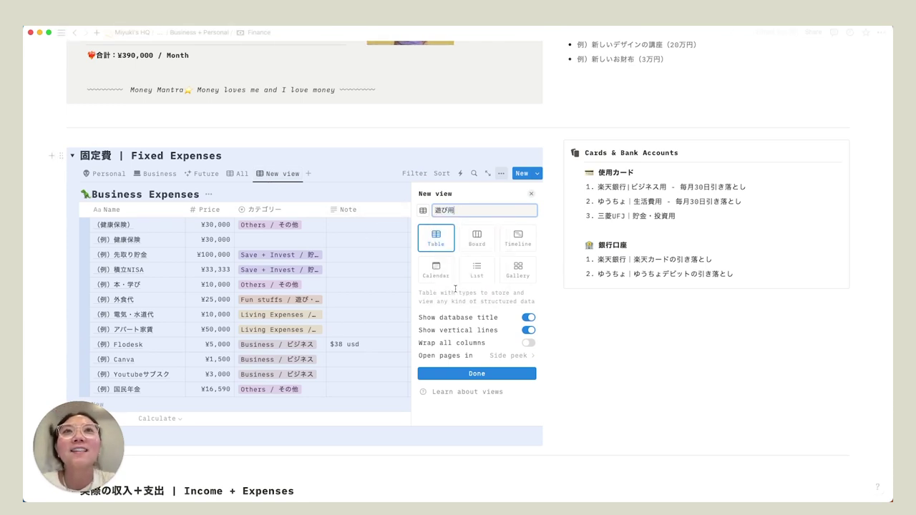
{"action": "left_click", "coordinate": [477, 374]}
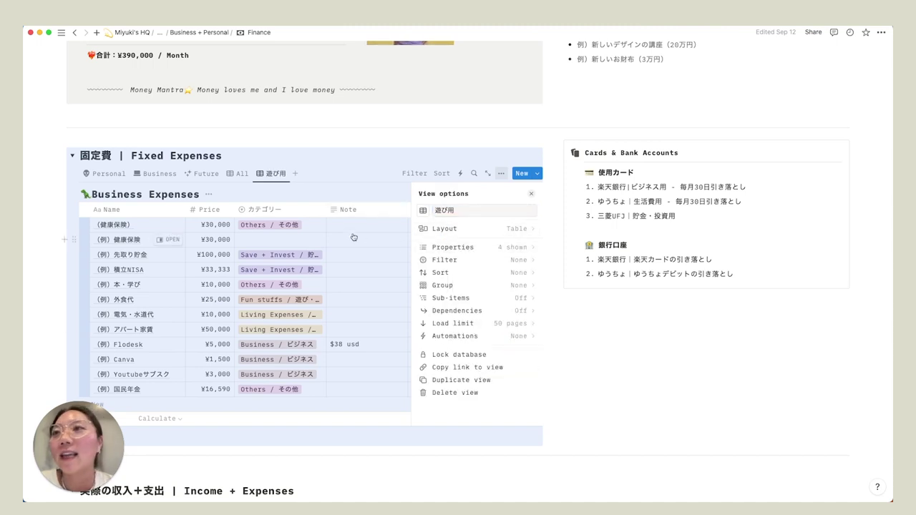
{"action": "left_click", "coordinate": [463, 261]}
{"action": "left_click", "coordinate": [453, 266]}
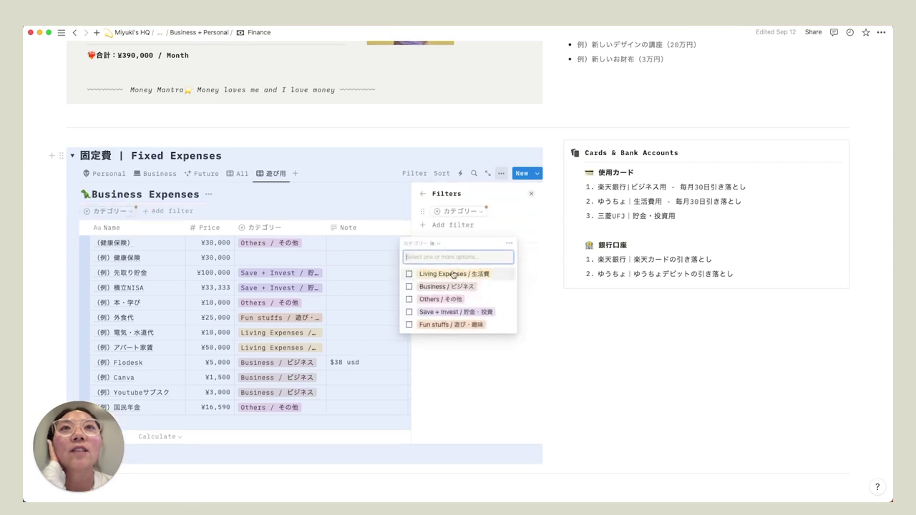
{"action": "left_click", "coordinate": [435, 325]}
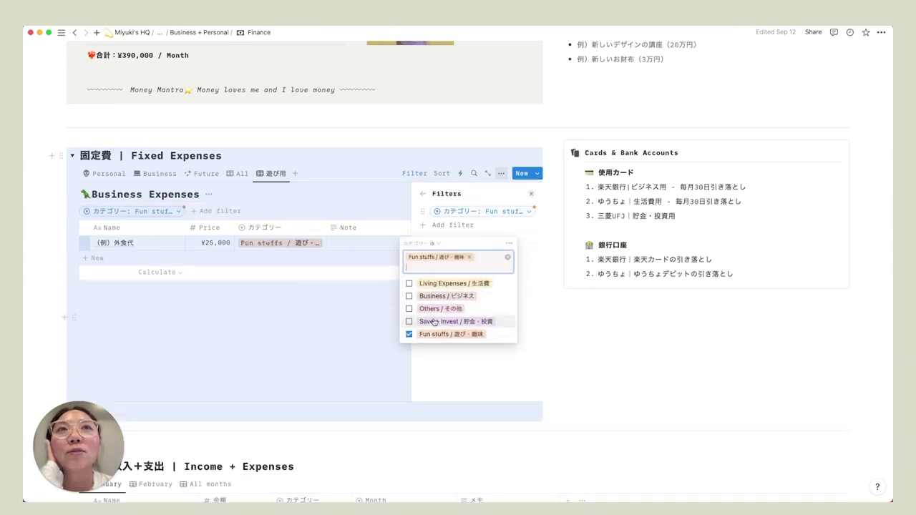
{"action": "left_click", "coordinate": [288, 143]}
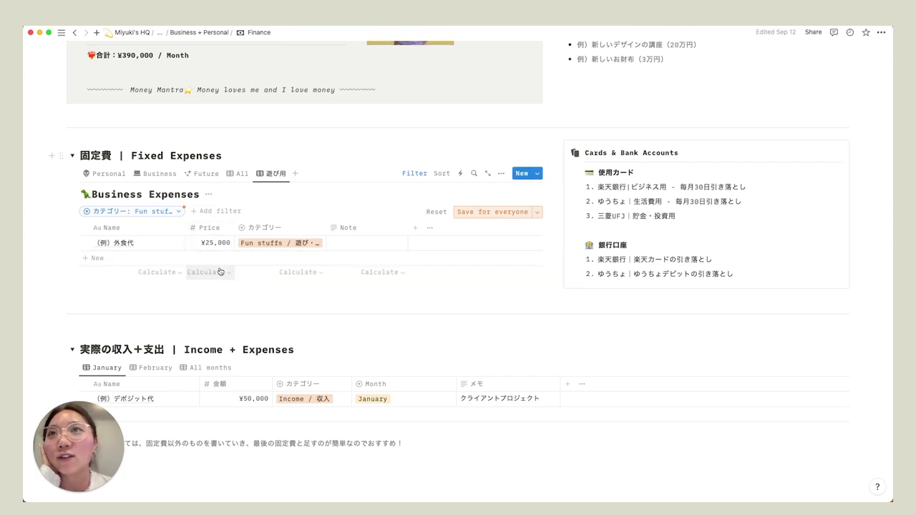
- Set the Price column's calculation to Sum in the 遊び用 view
{"action": "left_click", "coordinate": [220, 273]}
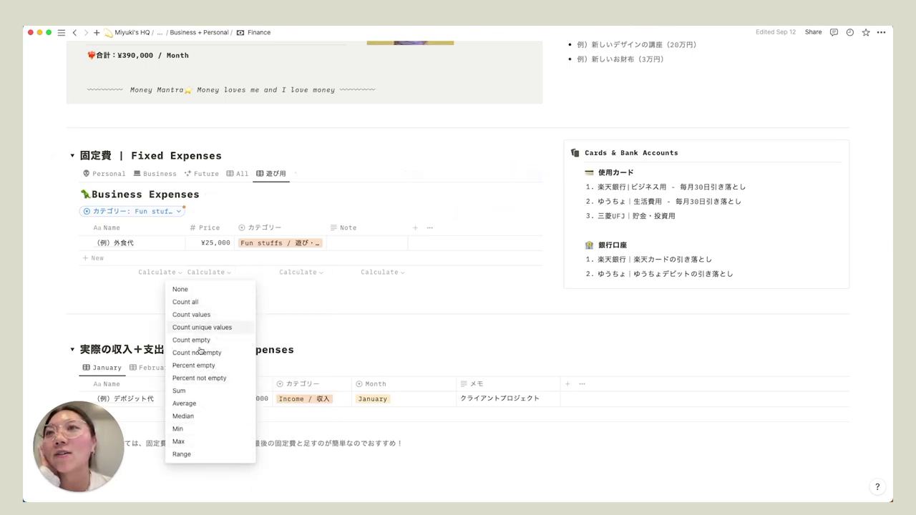
{"action": "left_click", "coordinate": [218, 252]}
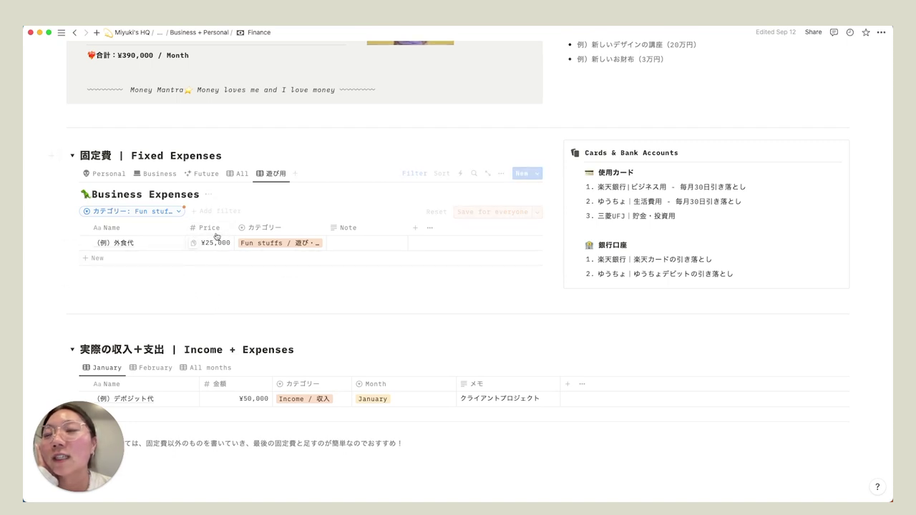
{"action": "left_click", "coordinate": [210, 273]}
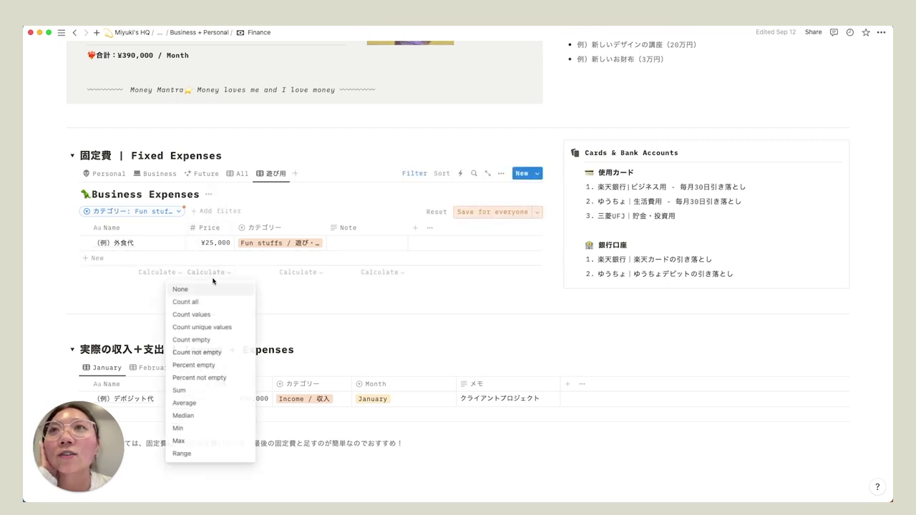
{"action": "left_click", "coordinate": [181, 391]}
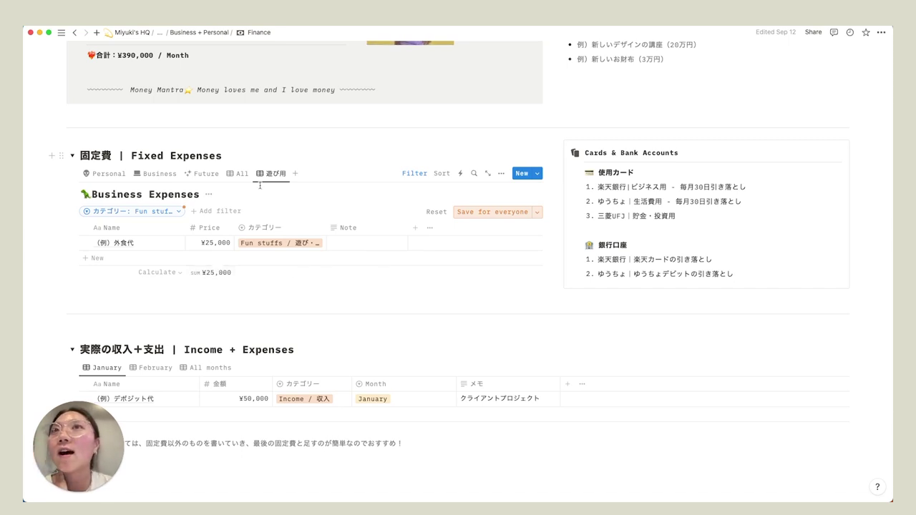
- Delete the 遊び用 view and switch to the Business view
{"action": "left_click", "coordinate": [279, 175]}
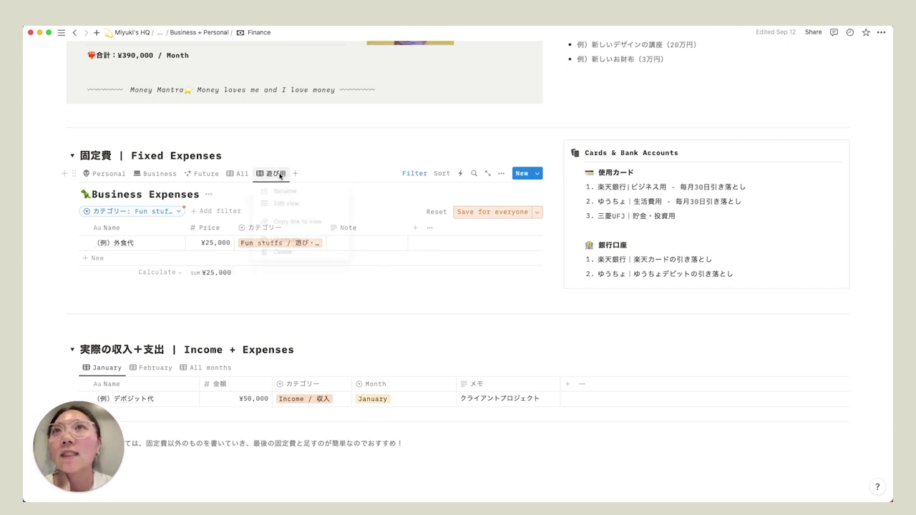
{"action": "left_click", "coordinate": [301, 259]}
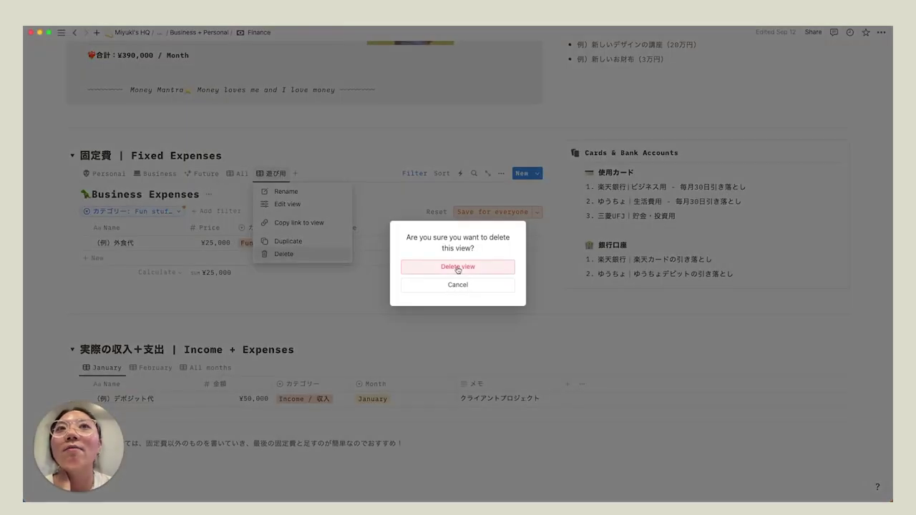
{"action": "left_click", "coordinate": [457, 269]}
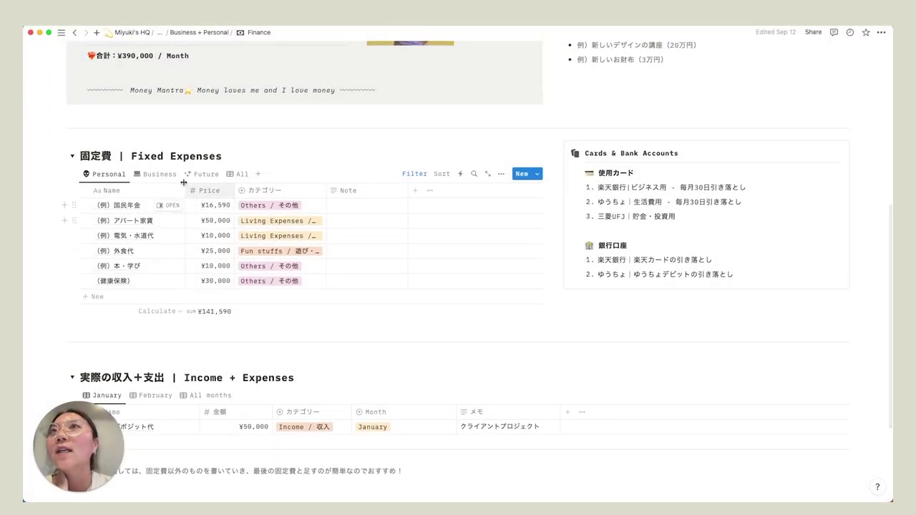
{"action": "left_click", "coordinate": [166, 175]}
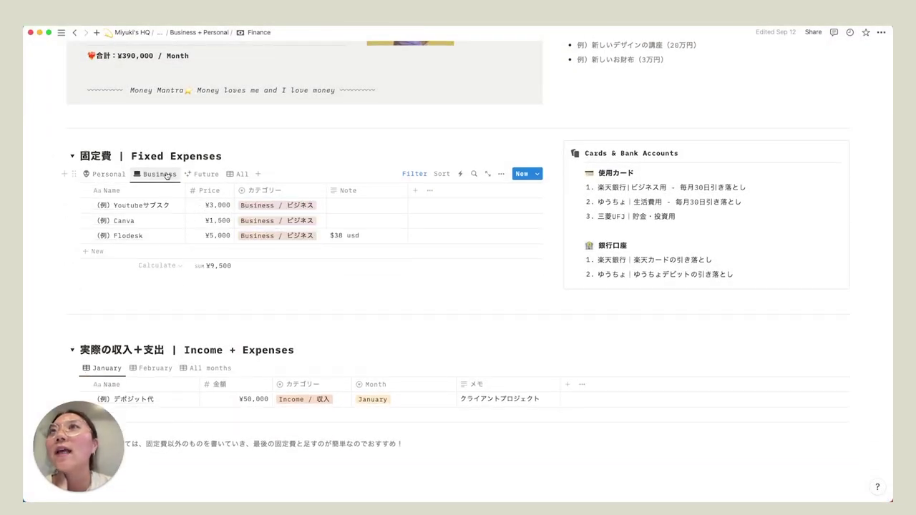
- Go to the Mindful Buz Notion template page via the breadcrumb and scroll to the clients
{"action": "left_click", "coordinate": [160, 32]}
{"action": "left_click", "coordinate": [160, 84]}
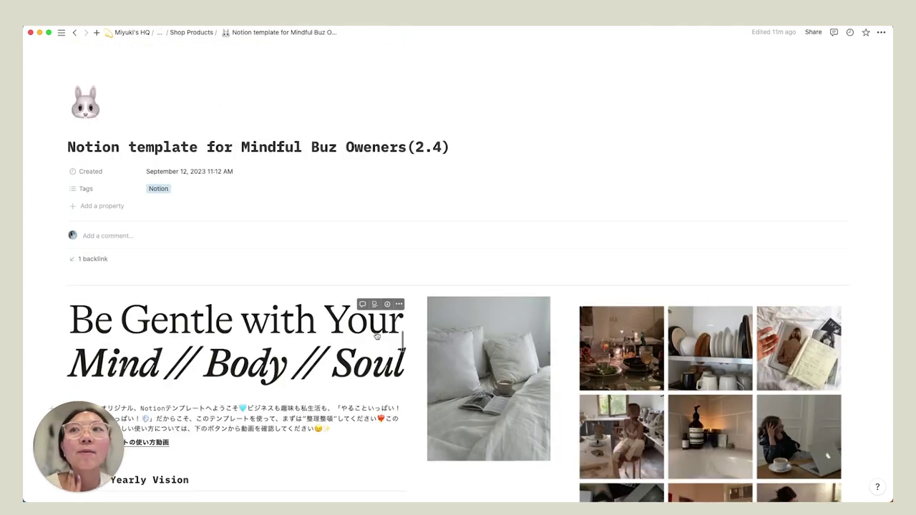
{"action": "scroll", "coordinate": [377, 336], "scroll_direction": "down", "scroll_amount": 6}
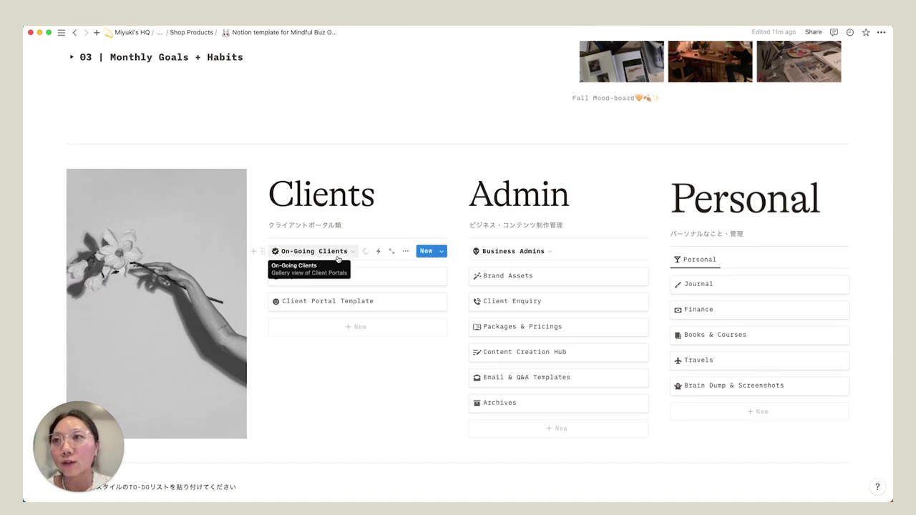
{"action": "scroll", "coordinate": [338, 259], "scroll_direction": "down", "scroll_amount": 1}
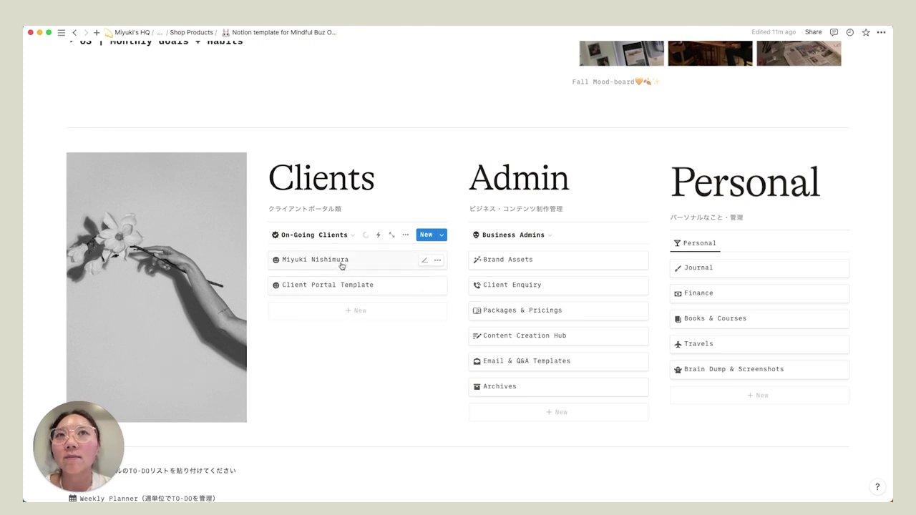
- Set the ongoing client's portal Status to Done, then show the Past Clients view
{"action": "left_click", "coordinate": [341, 265]}
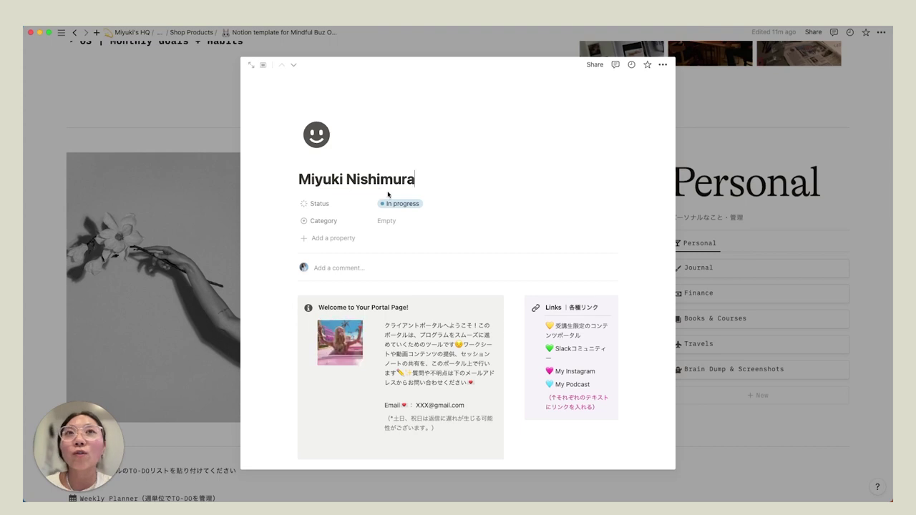
{"action": "left_click", "coordinate": [403, 206]}
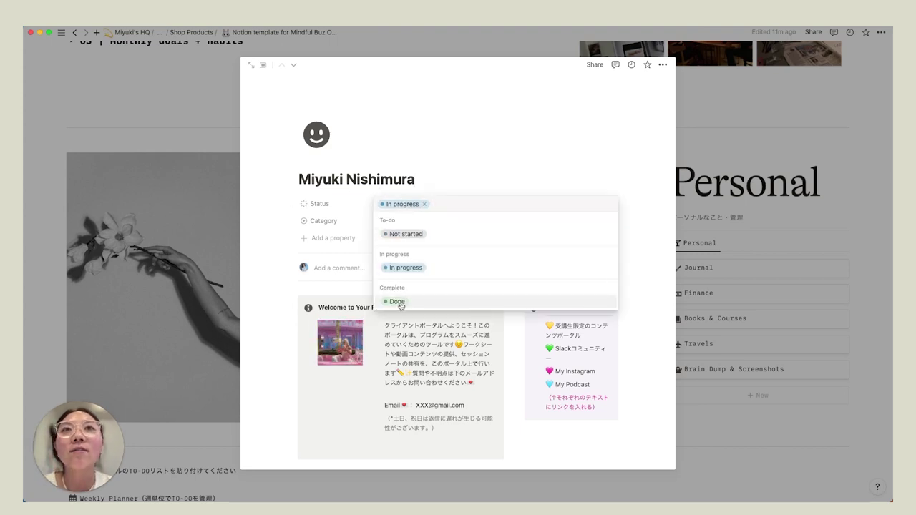
{"action": "left_click", "coordinate": [401, 303]}
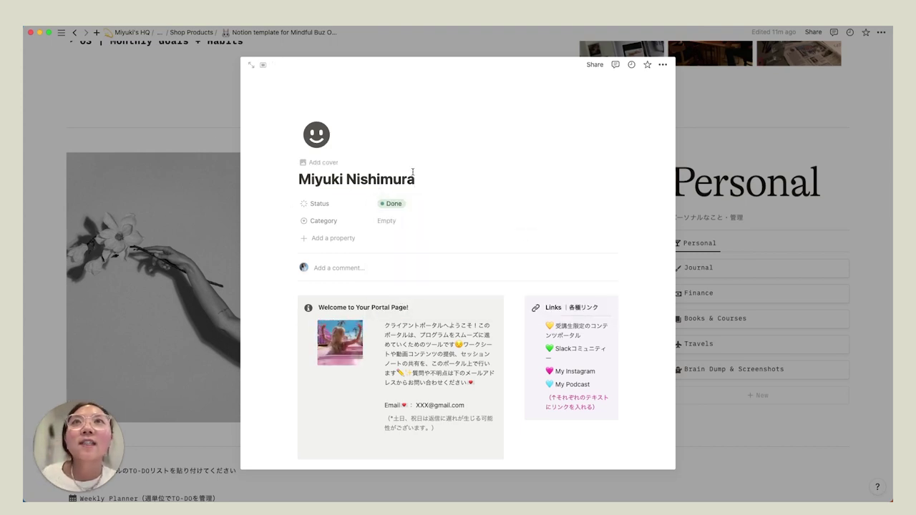
{"action": "left_click", "coordinate": [199, 119]}
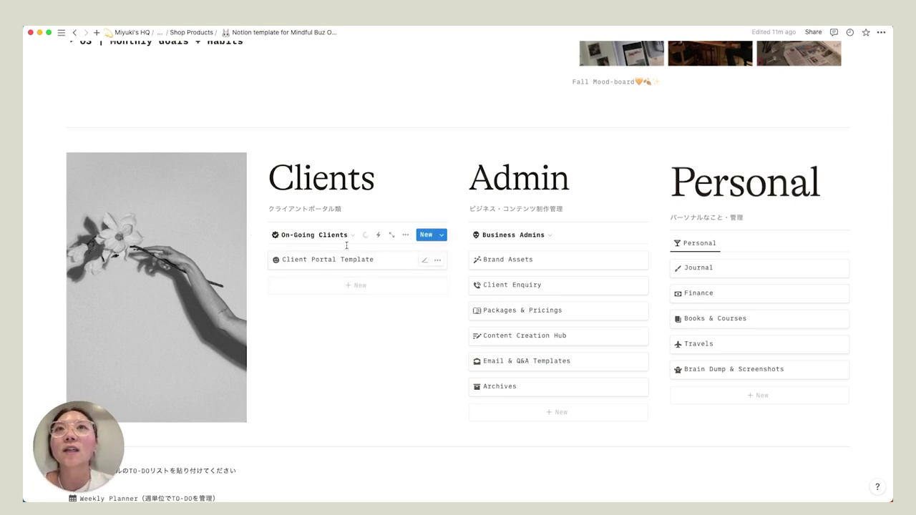
{"action": "left_click", "coordinate": [339, 237]}
{"action": "left_click", "coordinate": [297, 284]}
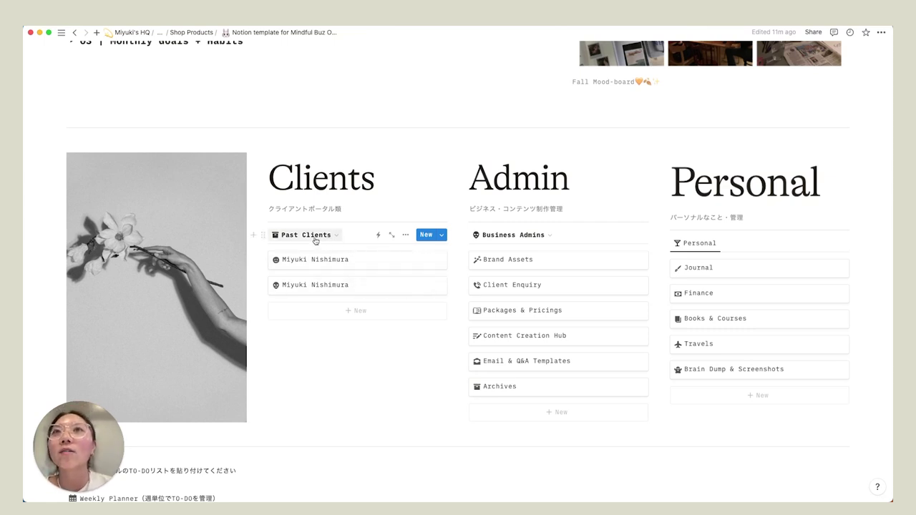
- Inspect the Past Clients view's Status filter to see it uses Complete
{"action": "left_click", "coordinate": [405, 235]}
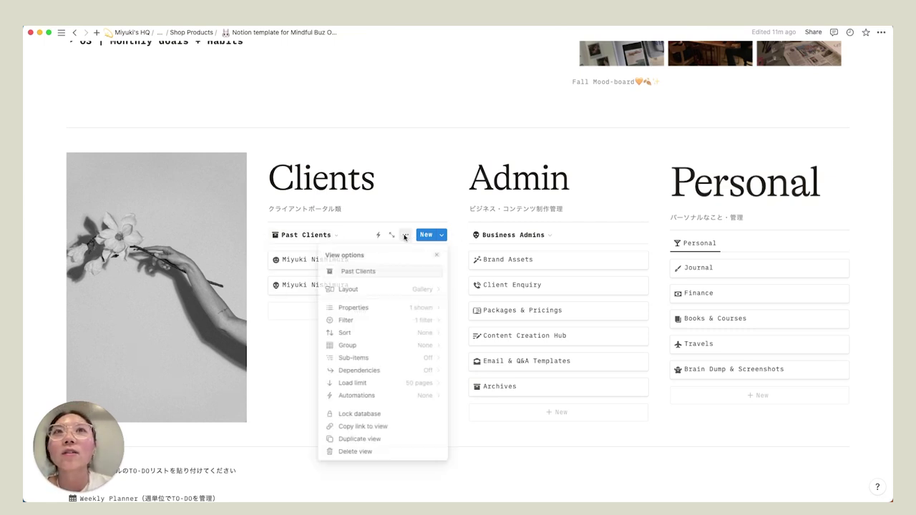
{"action": "left_click", "coordinate": [346, 323]}
{"action": "left_click", "coordinate": [388, 273]}
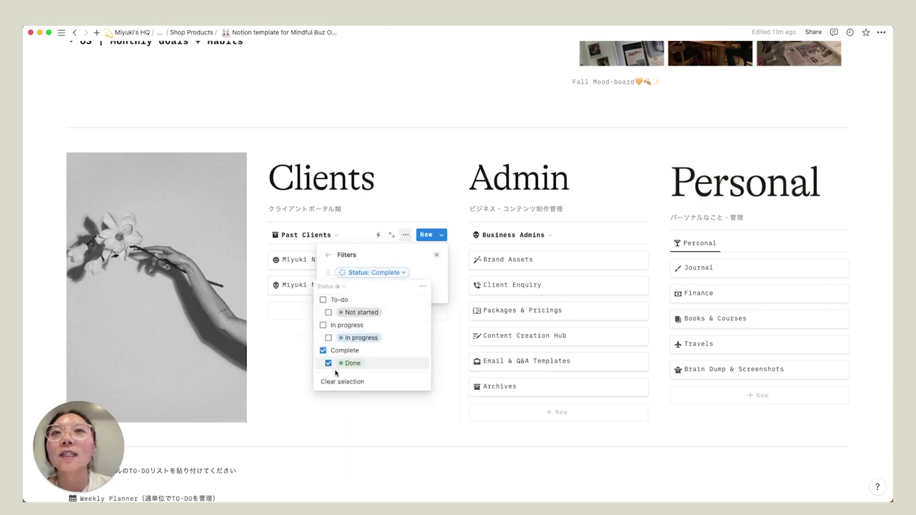
{"action": "left_click", "coordinate": [312, 240]}
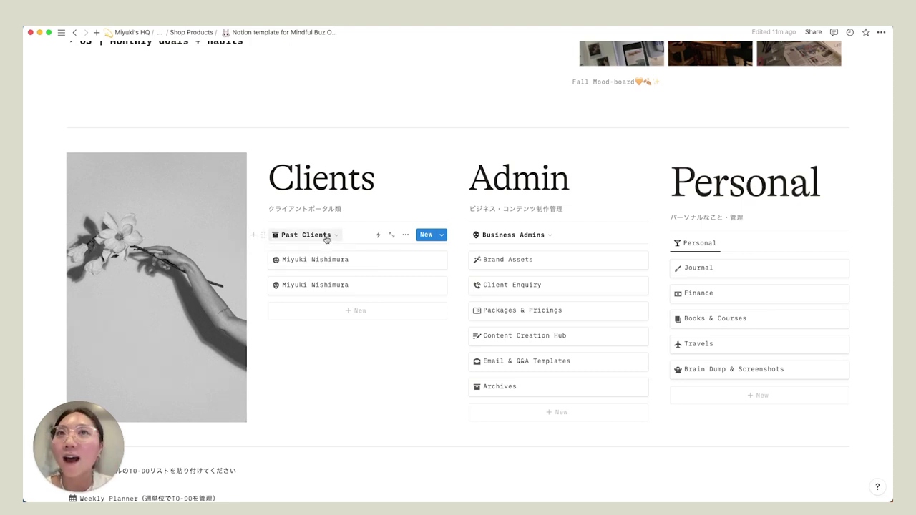
- Switch back to On-Going Clients and check its In progress status filter
{"action": "left_click", "coordinate": [326, 239]}
{"action": "left_click", "coordinate": [300, 268]}
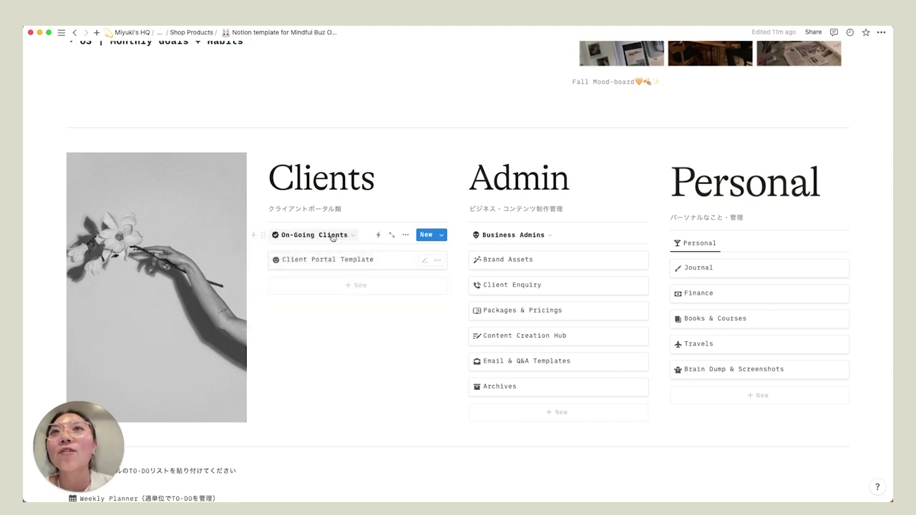
{"action": "left_click", "coordinate": [405, 234]}
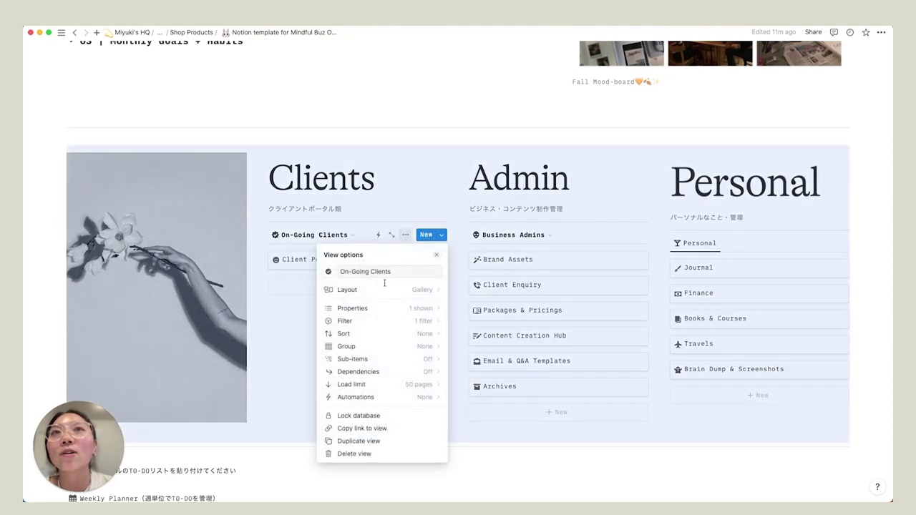
{"action": "left_click", "coordinate": [366, 322]}
{"action": "left_click", "coordinate": [401, 273]}
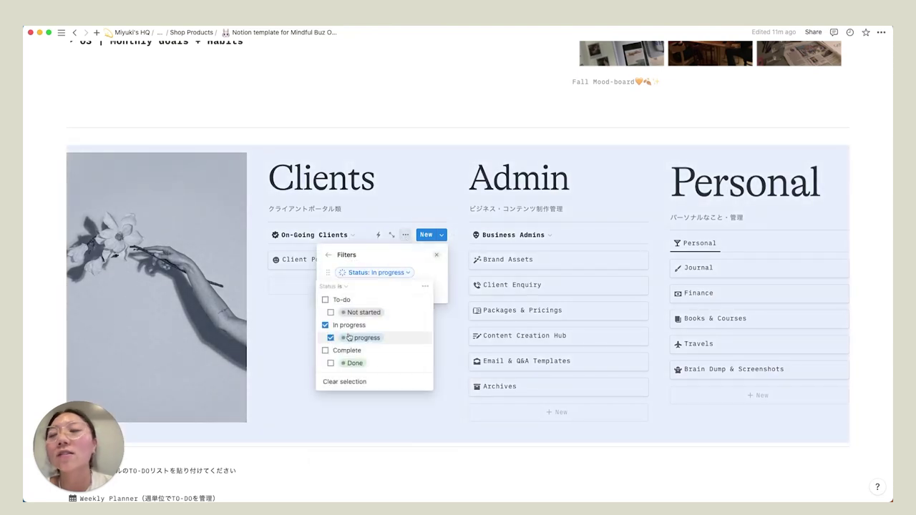
{"action": "left_click", "coordinate": [299, 260]}
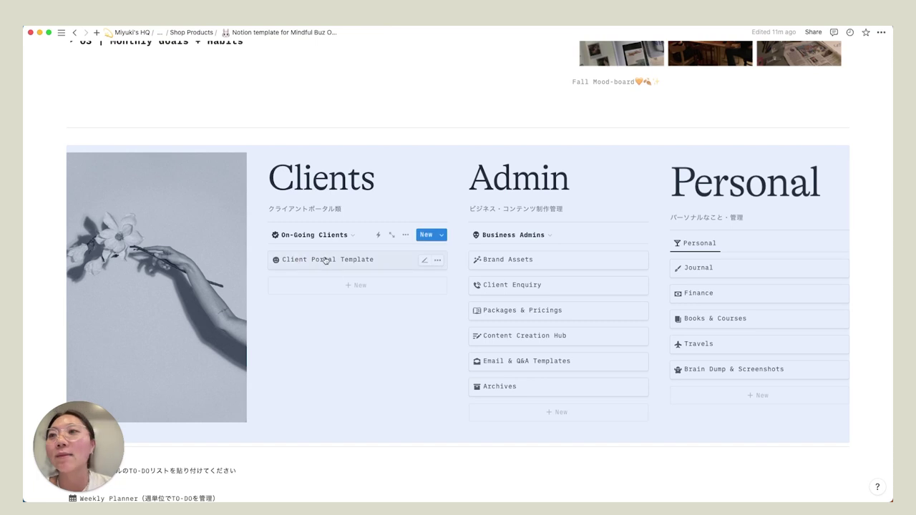
{"action": "left_click", "coordinate": [320, 320]}
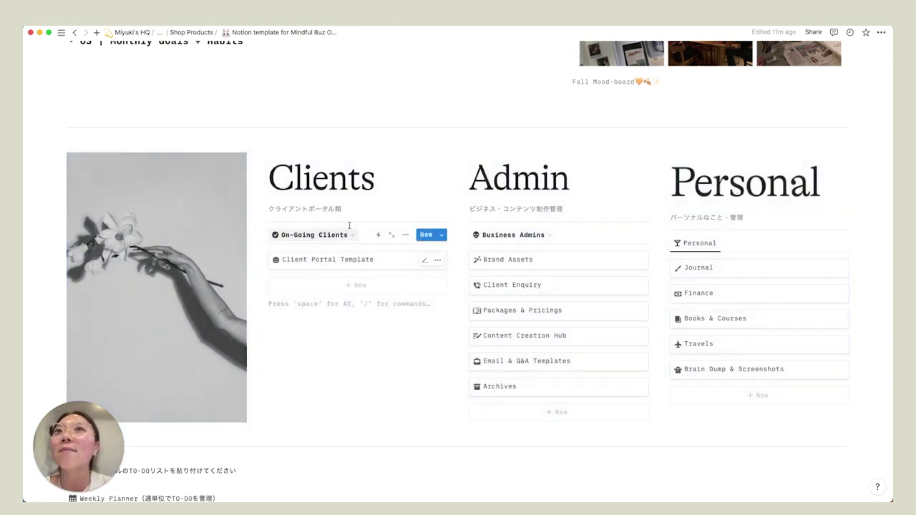